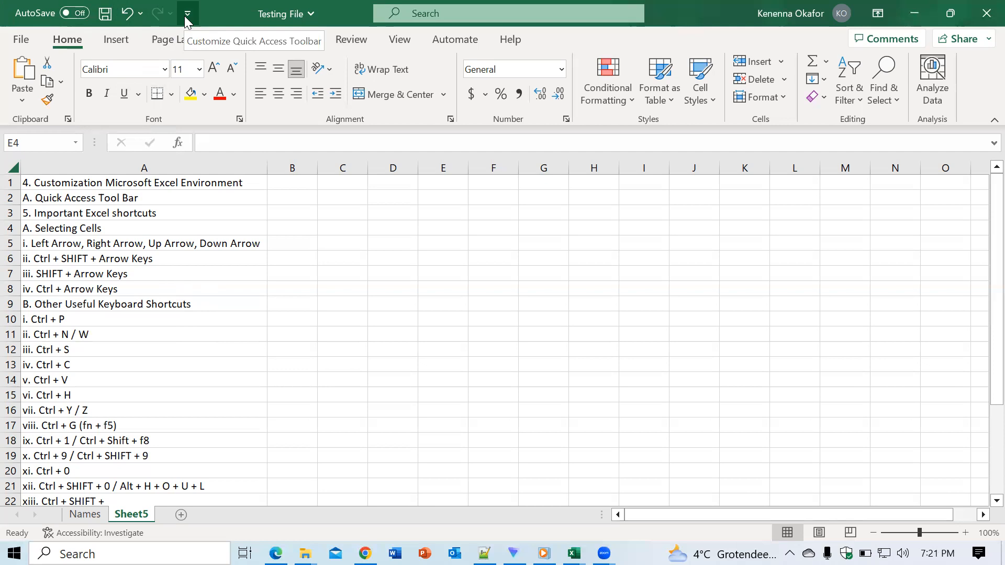
- Add the Spelling and Email commands to the Quick Access Toolbar
left_click(184, 16)
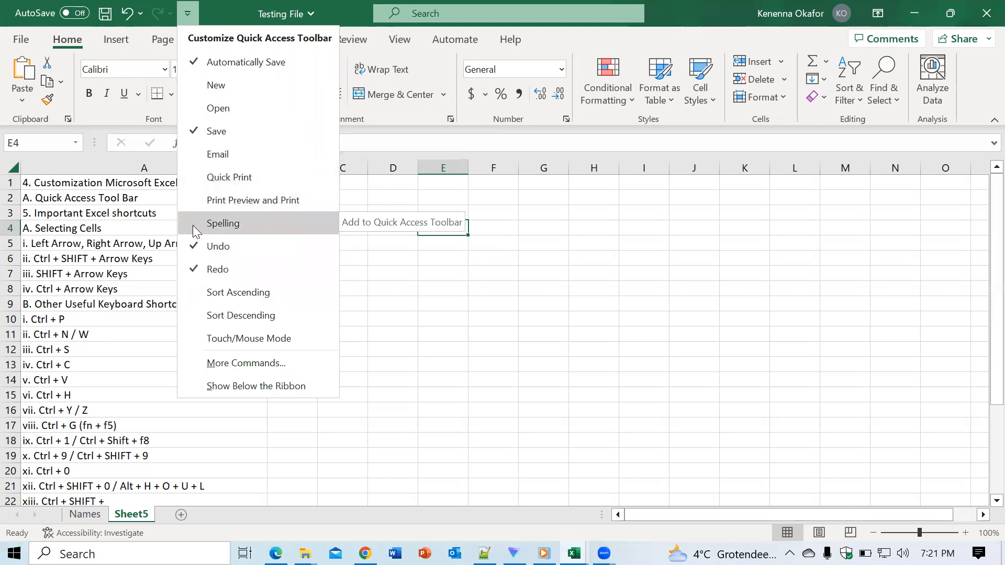
left_click(223, 223)
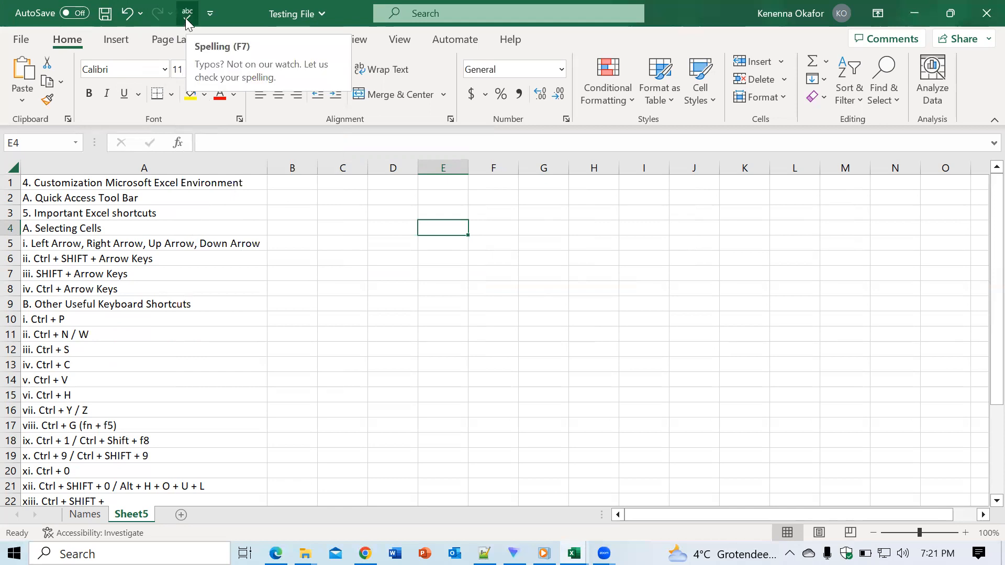
left_click(210, 13)
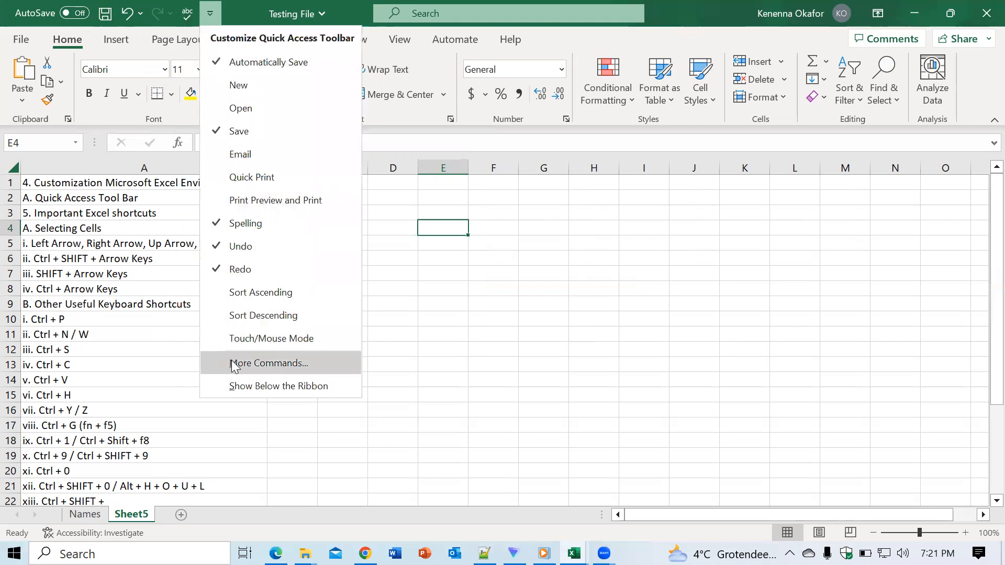
left_click(239, 157)
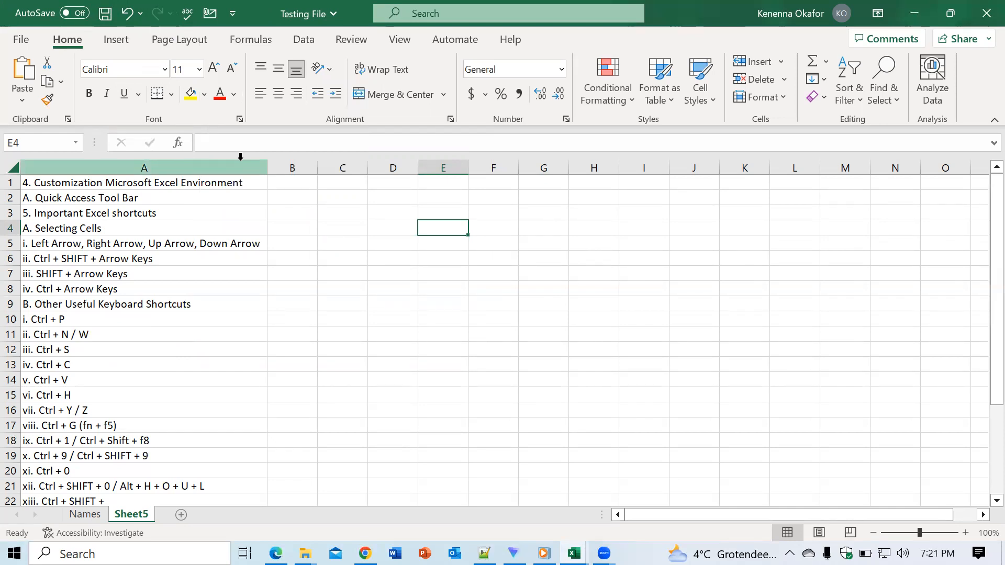
- Remove the Email and Spelling commands from the Quick Access Toolbar
left_click(232, 13)
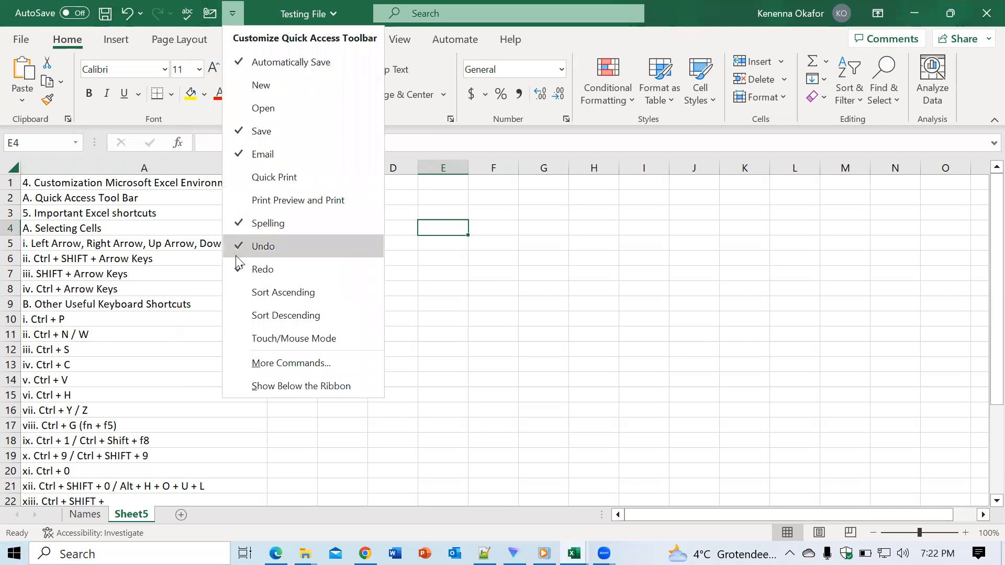
left_click(239, 154)
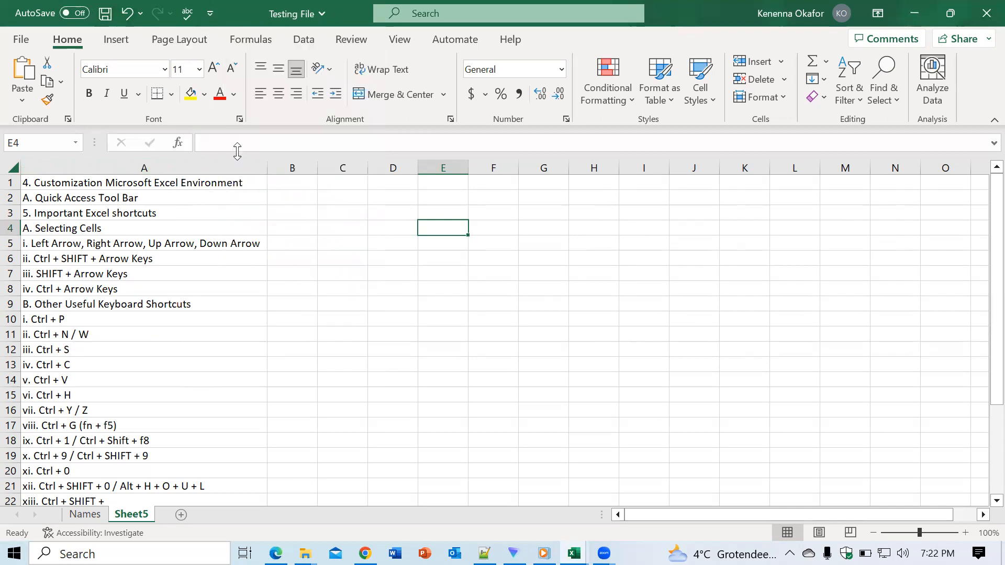
left_click(211, 14)
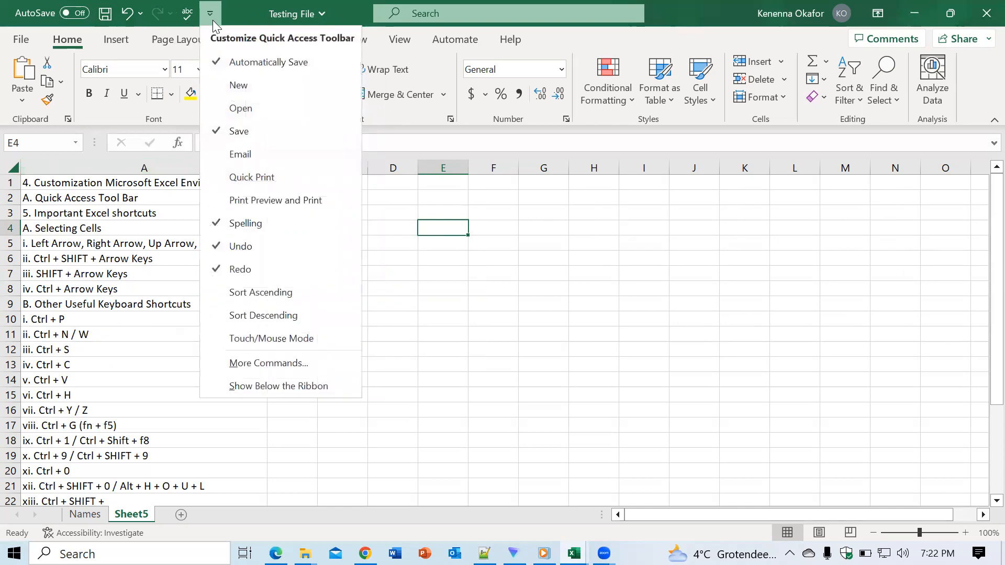
left_click(220, 217)
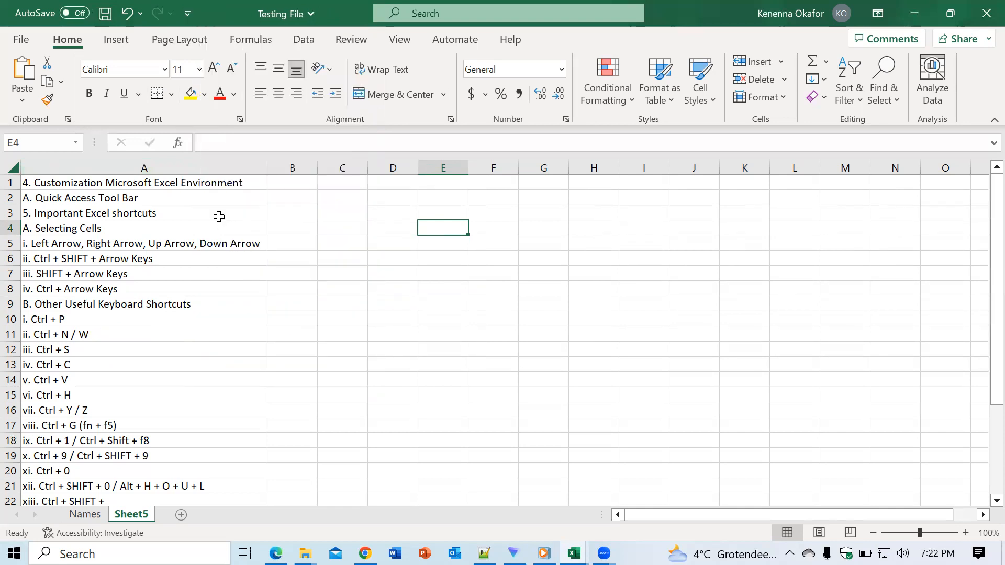
- Add the Cut command from the Popular Commands list to the Quick Access Toolbar for all documents
left_click(187, 14)
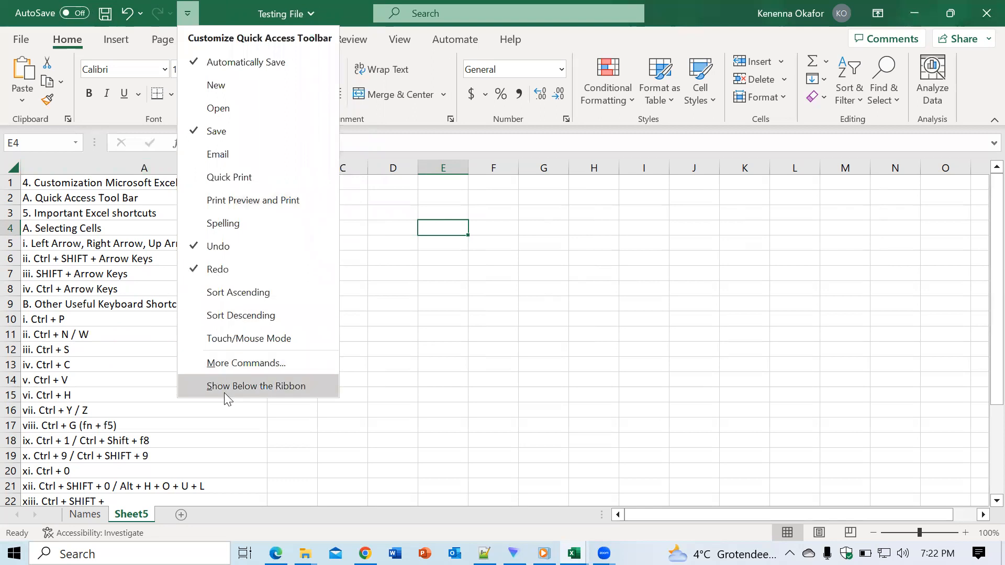
left_click(227, 363)
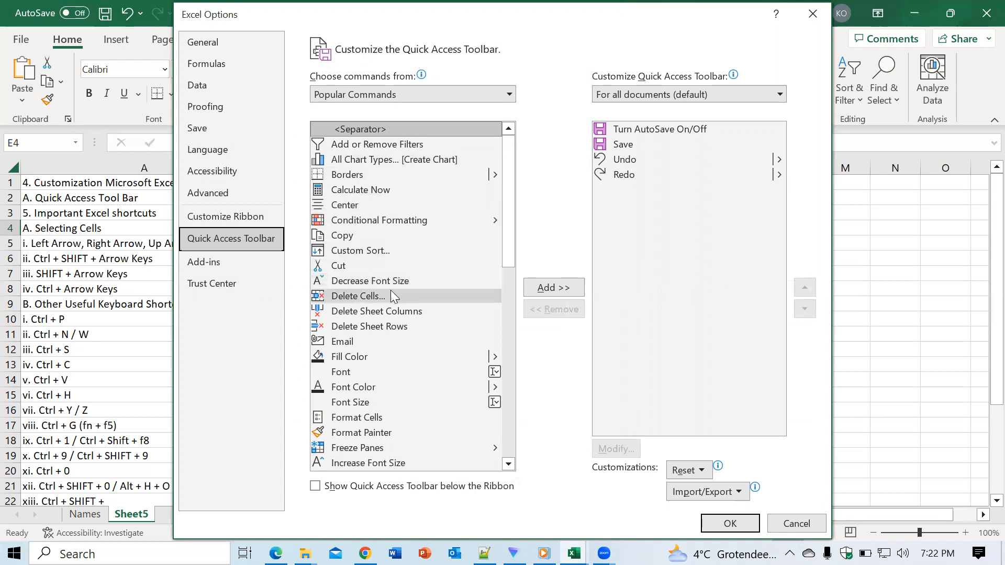
left_click(353, 263)
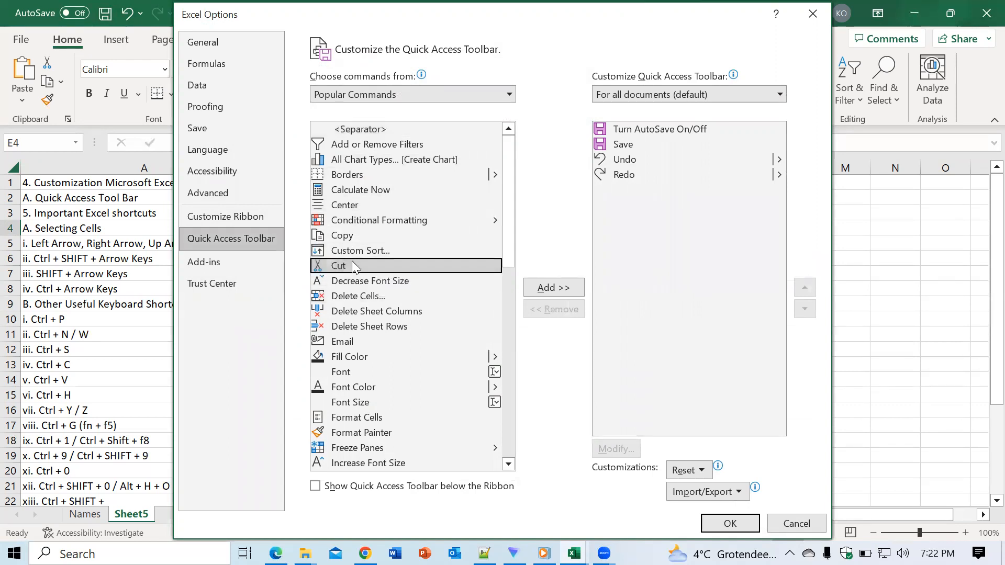
left_click(540, 287)
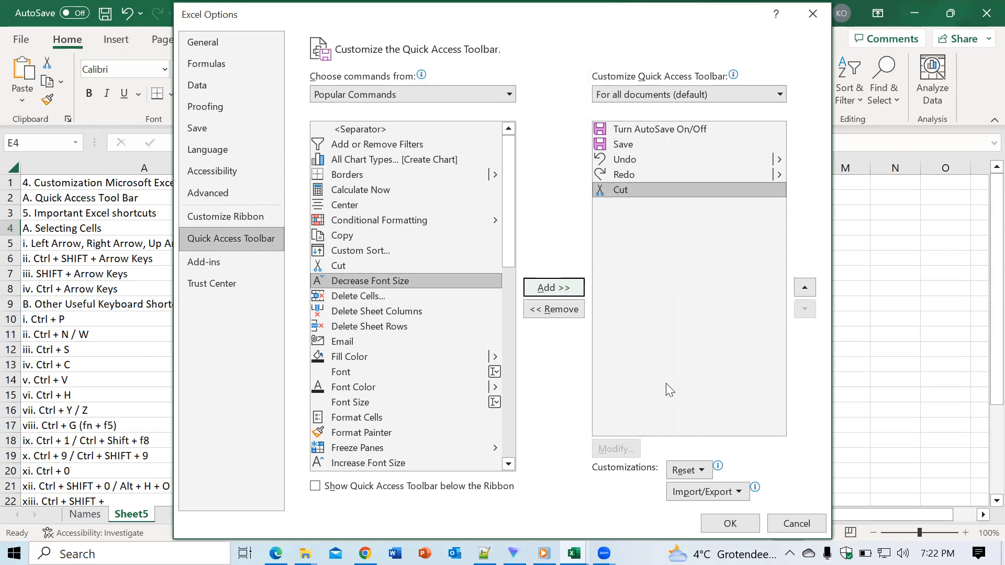
left_click(722, 523)
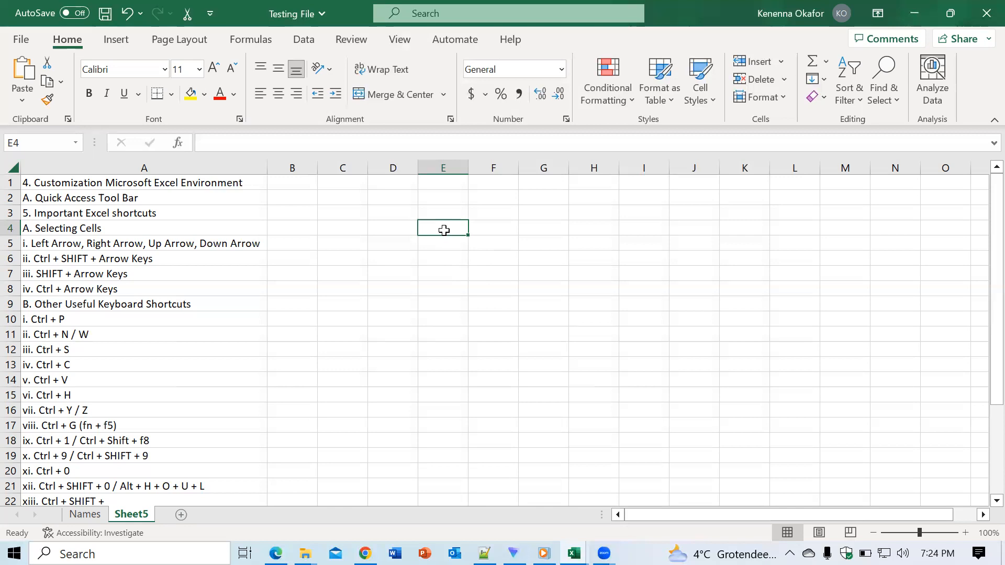
- Move the active cell along row 4 from E4 to J4 and back to C4
key("Right")
key("Right")
key("Right")
key("Right")
key("Right")
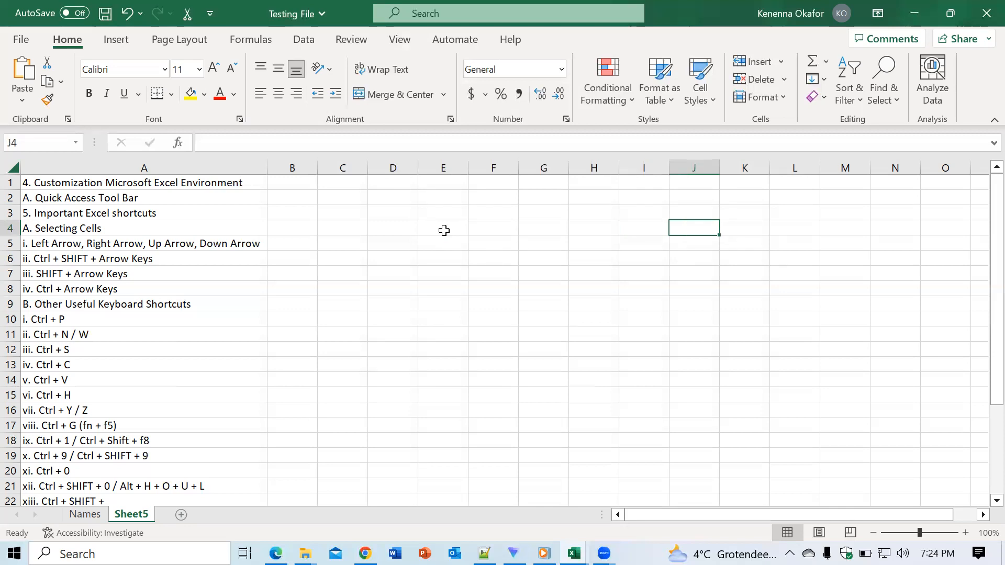
key("Left")
key("Left")
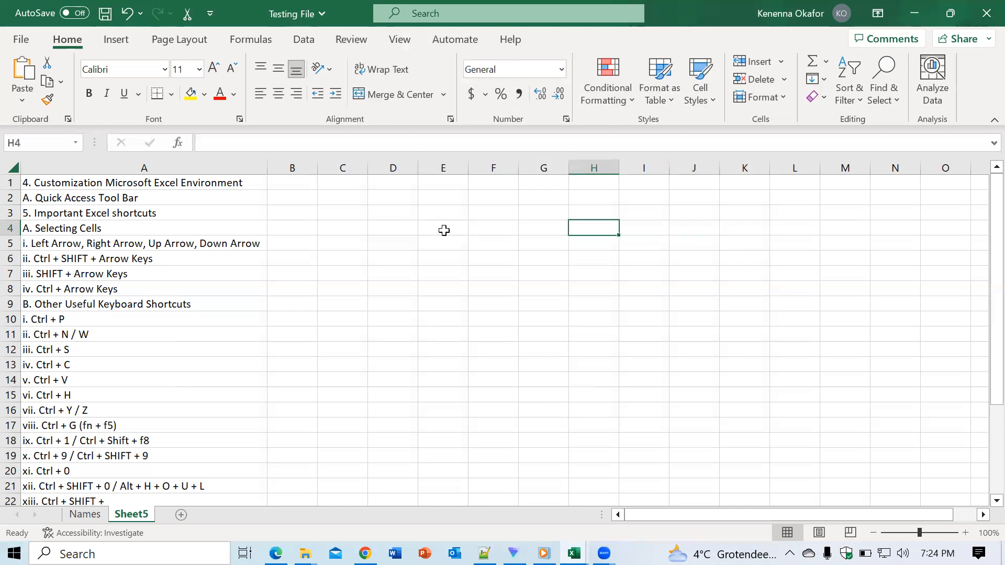
key("Left")
key("Left")
key("Left")
key("Left")
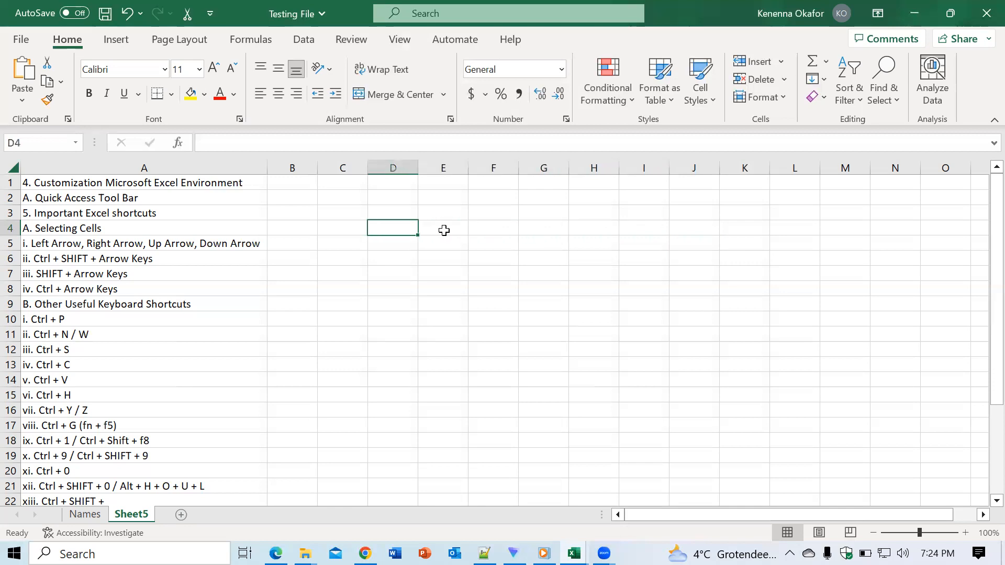
key("Left")
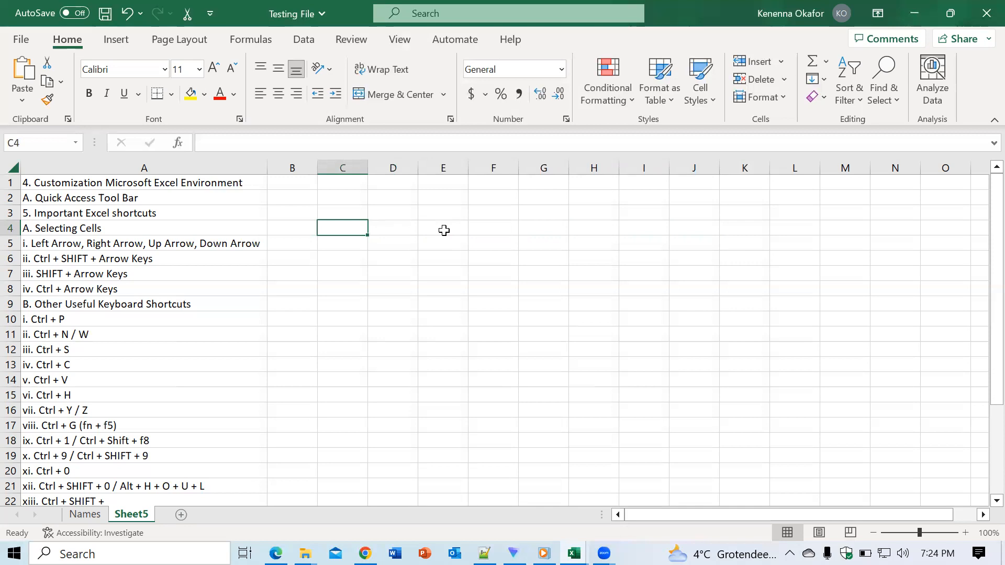
- Move the active cell down column C to C9 and back up to C6
key("Down")
key("Down")
key("Down")
key("Down")
key("Down")
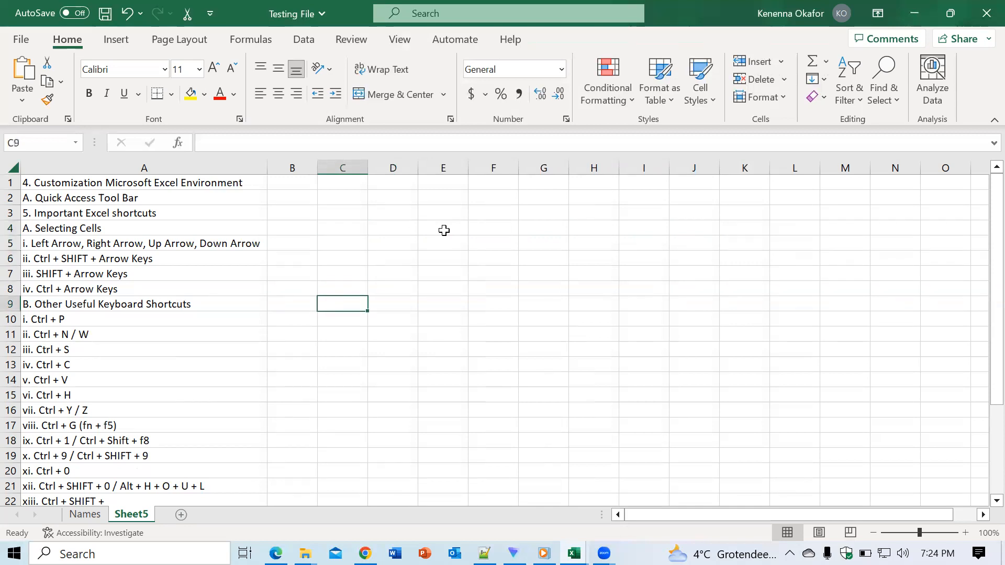
key("Up")
key("Up")
key("Up")
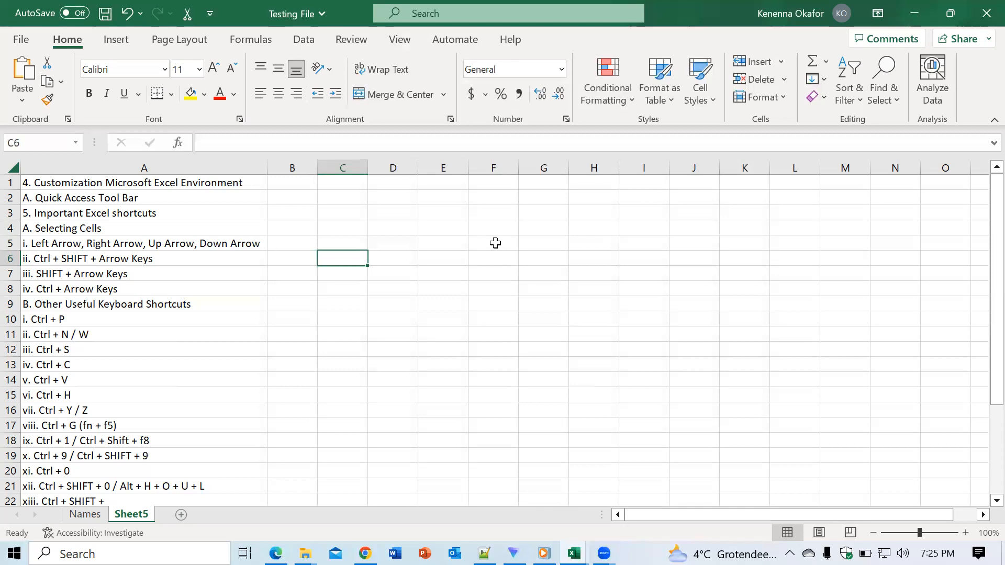
- Select cell G7 and move the active cell rightward along row 7 to L7
left_click(496, 184)
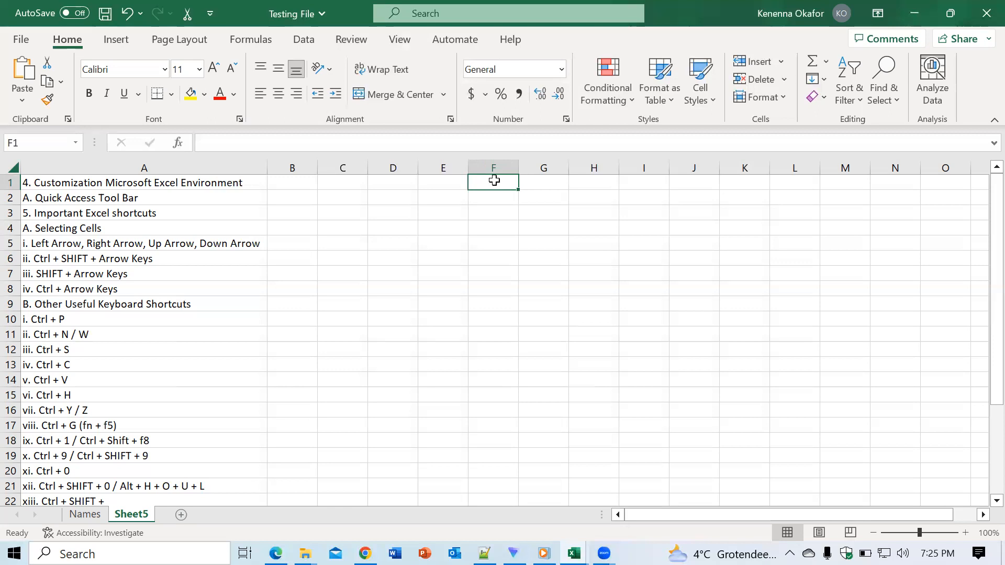
left_click(544, 275)
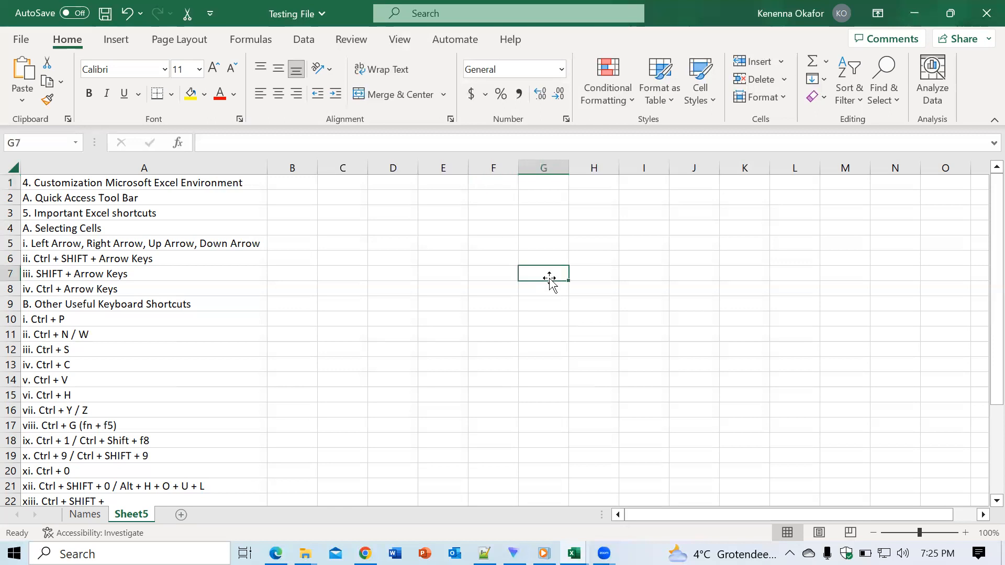
key("Right")
key("Right")
key("Right")
key("Right")
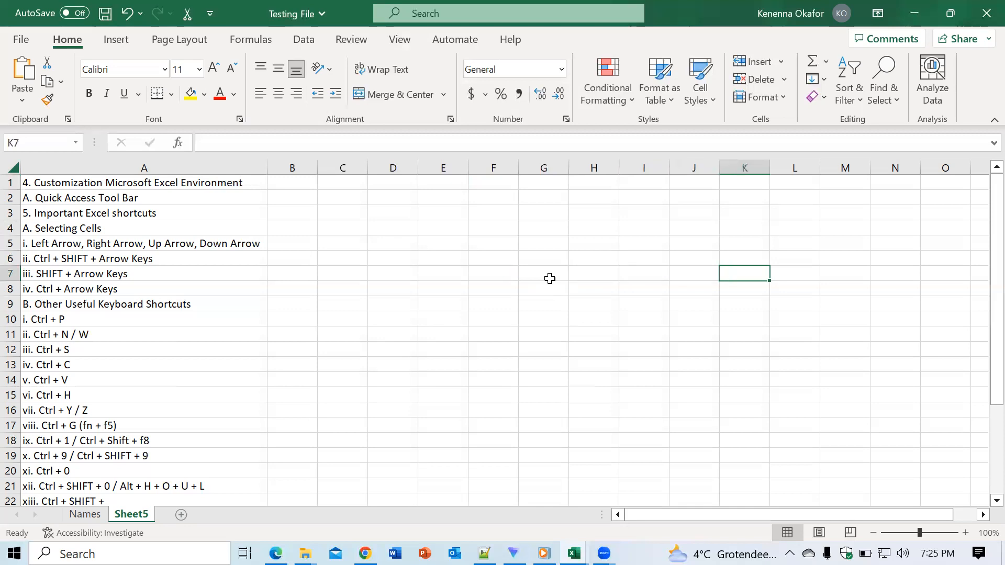
key("Right")
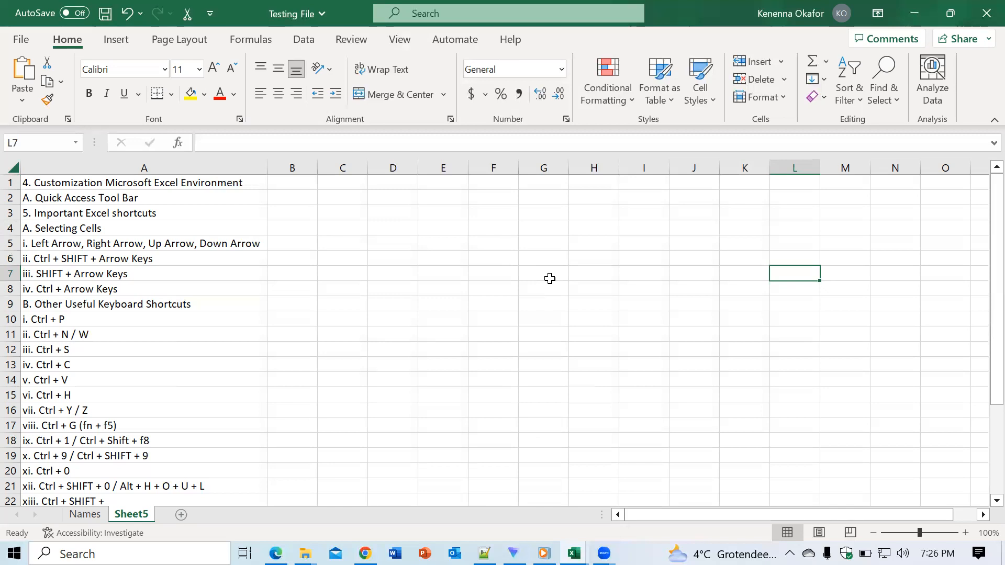
- Move the active cell leftward along row 7 from L7 to B7
key("Left")
key("Left")
key("Left")
key("Left")
key("Left")
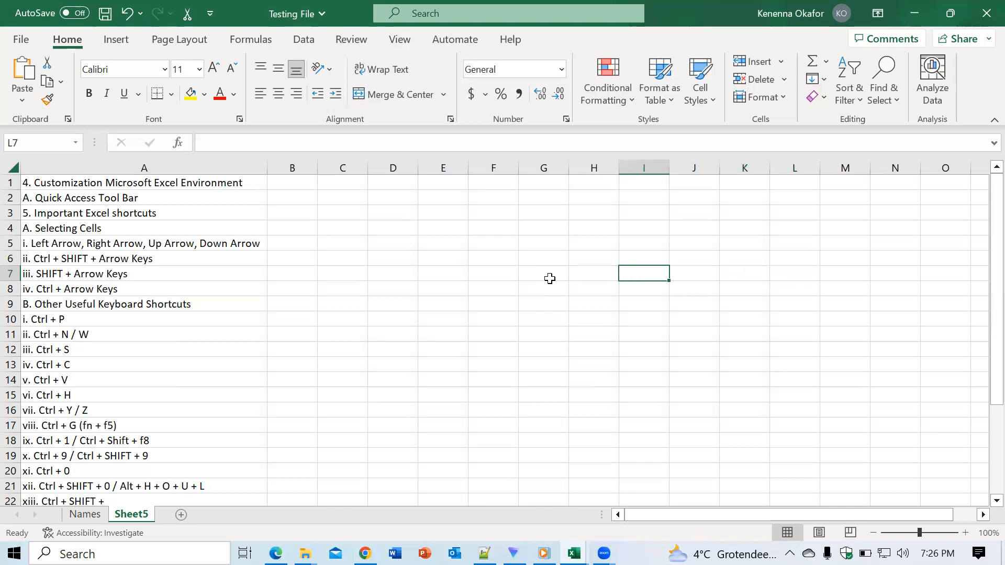
key("Left")
key("Left")
key("Left")
key("Left")
key("Left")
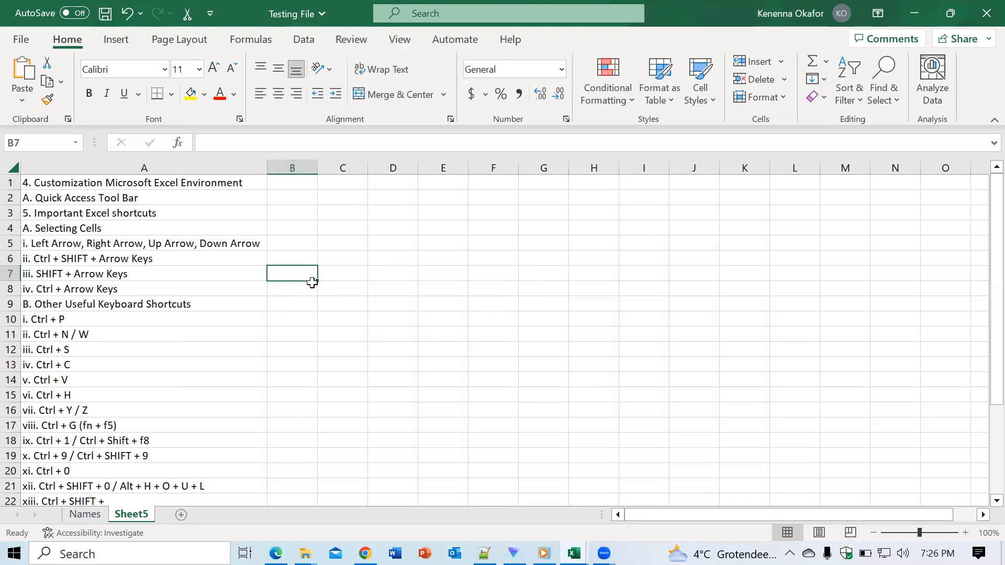
- Extend the selection from B7 to each end of row 7, down to the last row and up to row 1, finishing on C6
key("ctrl+shift+Right")
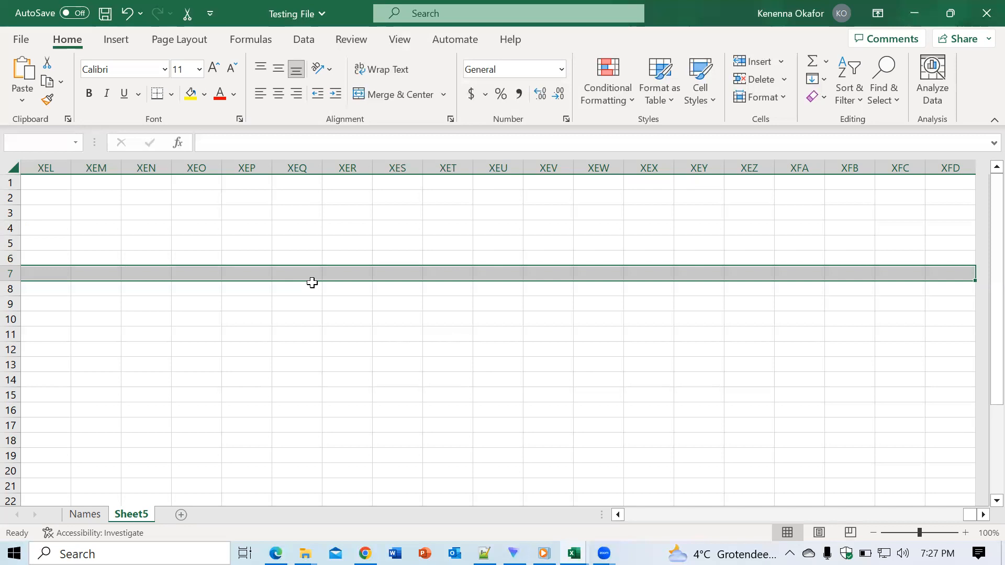
key("ctrl+shift+Left")
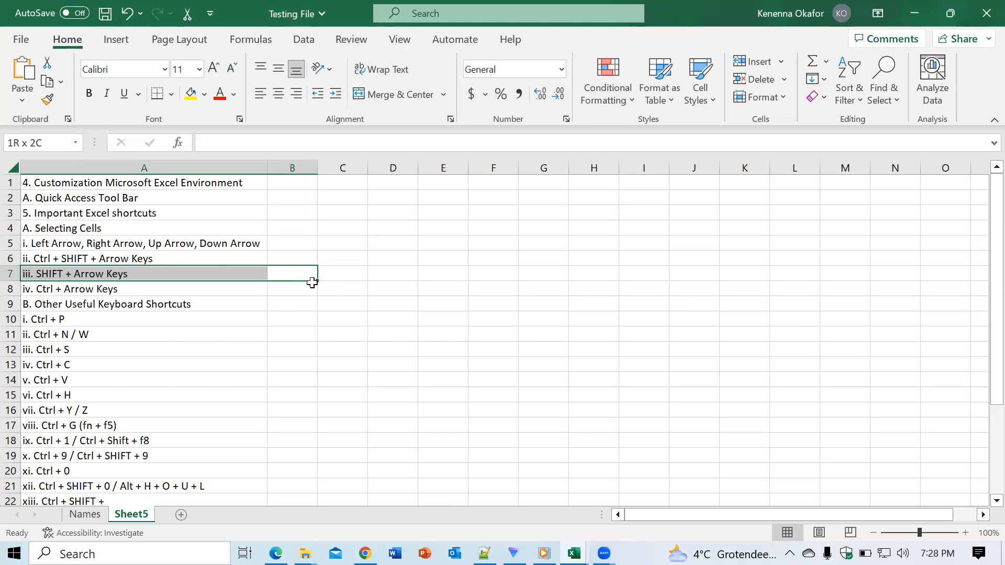
key("ctrl+shift+Down")
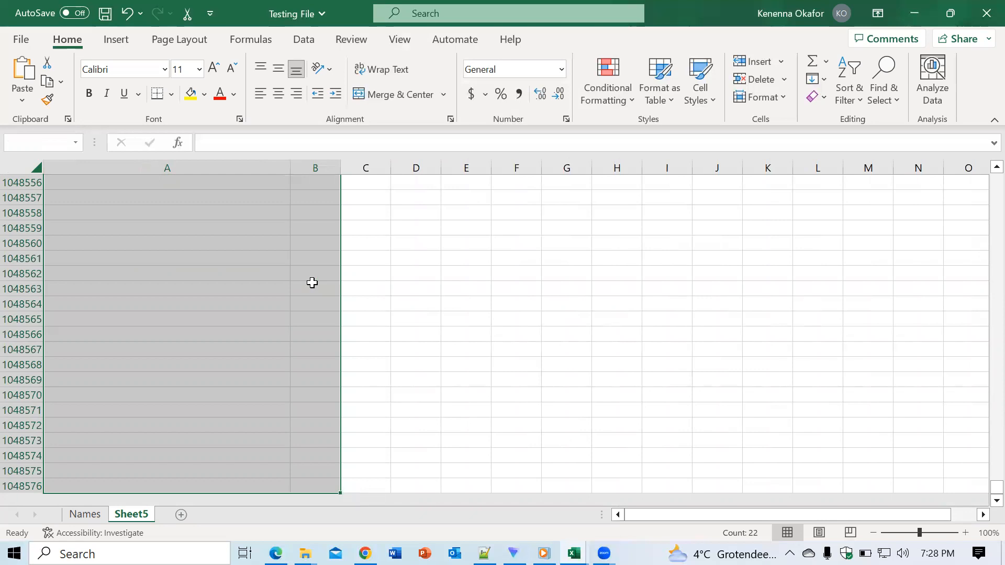
key("ctrl+shift+Up")
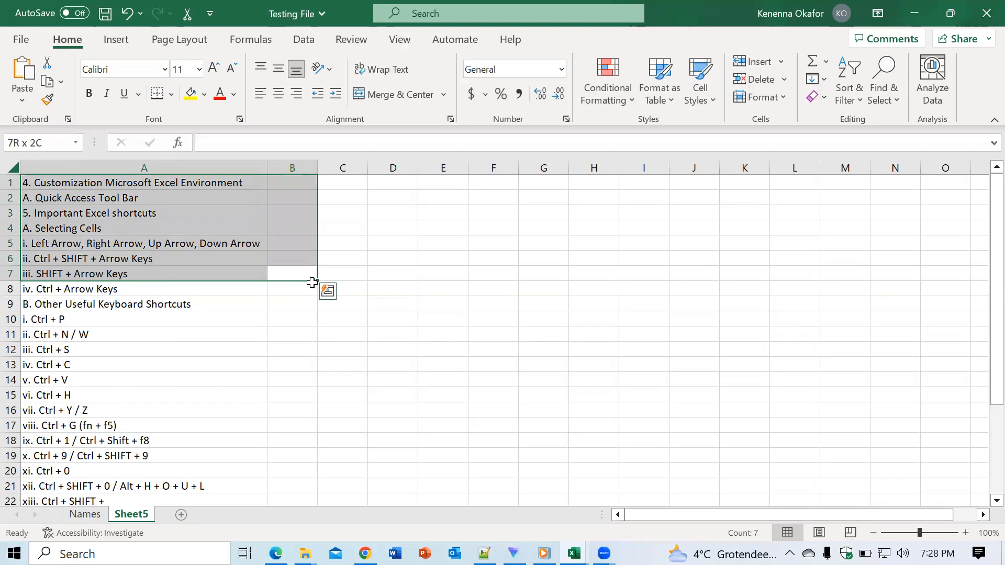
key("ctrl+shift+Down")
key("ctrl+shift+Up")
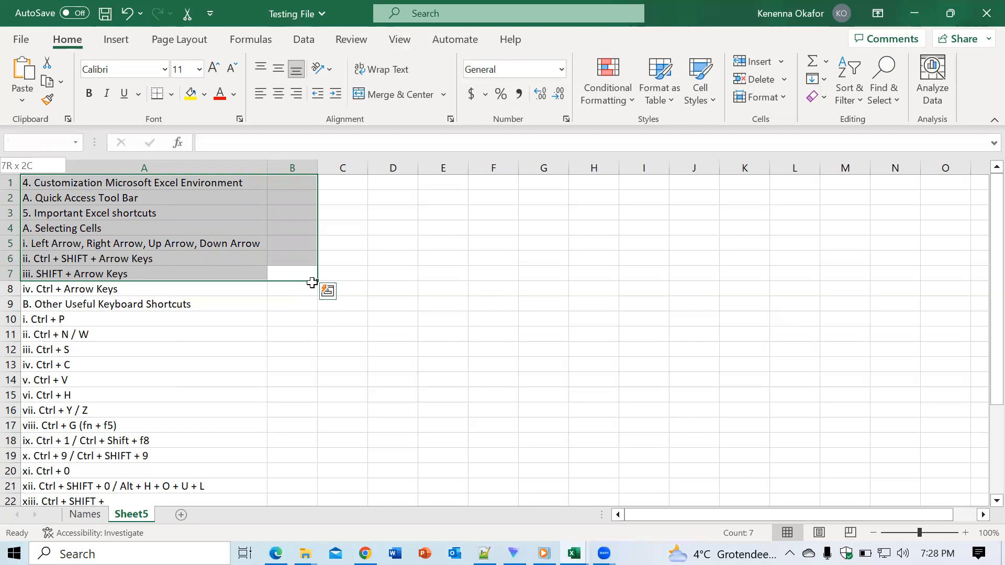
left_click(350, 255)
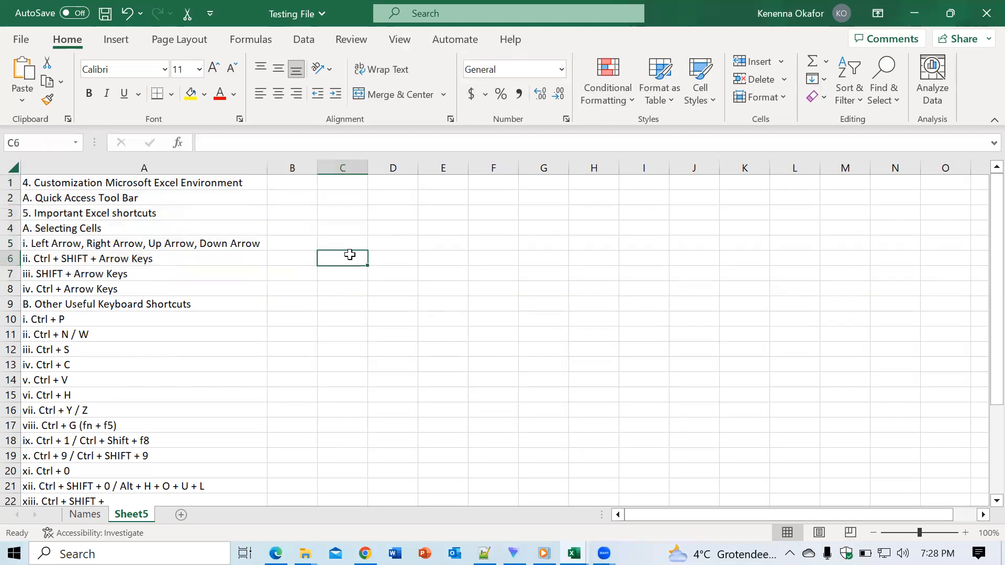
- Select the list from A1 to A28, extend the selection to the bottom of column A, and return to A1
left_click(110, 184)
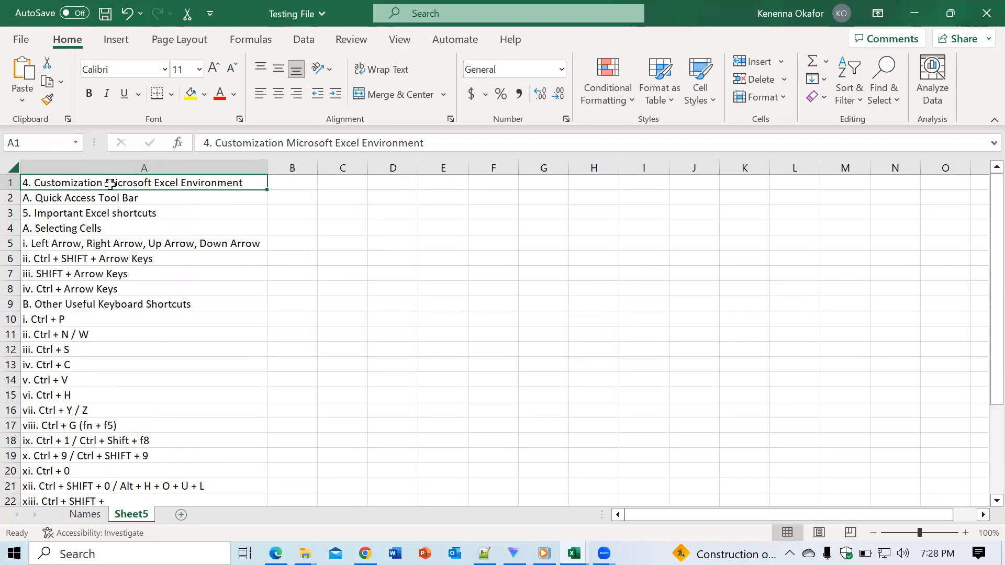
key("ctrl+shift+Down")
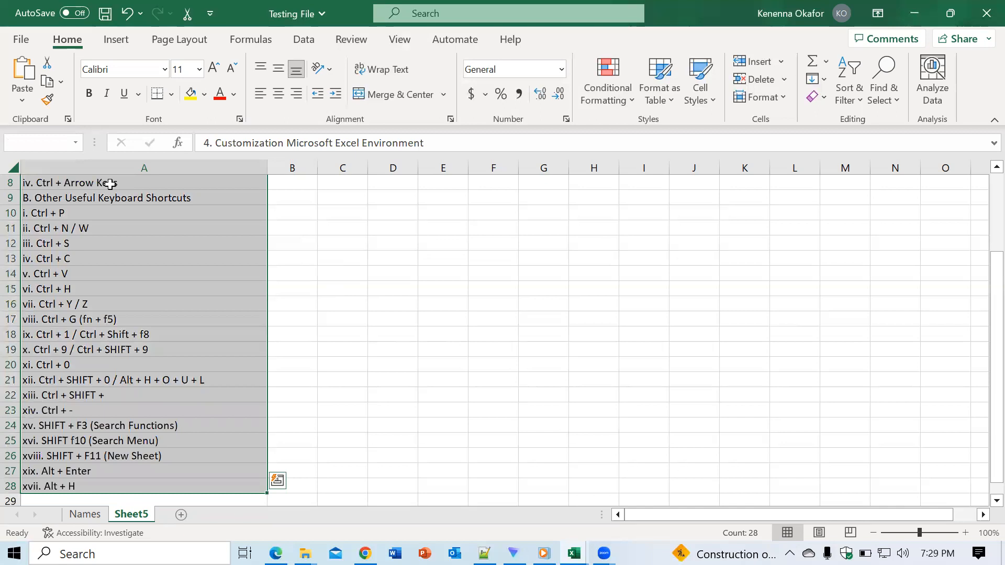
key("ctrl+shift+Down")
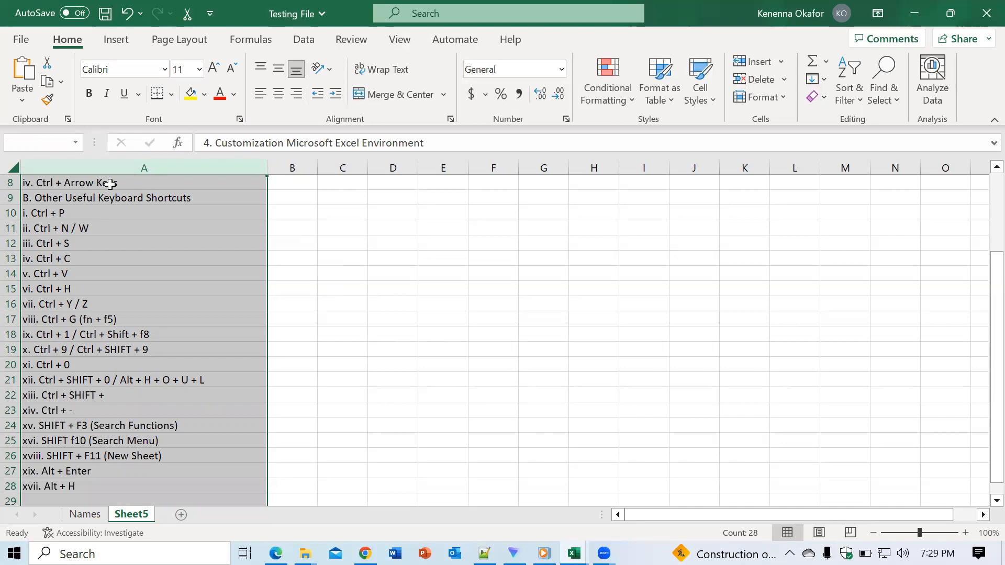
key("ctrl+Home")
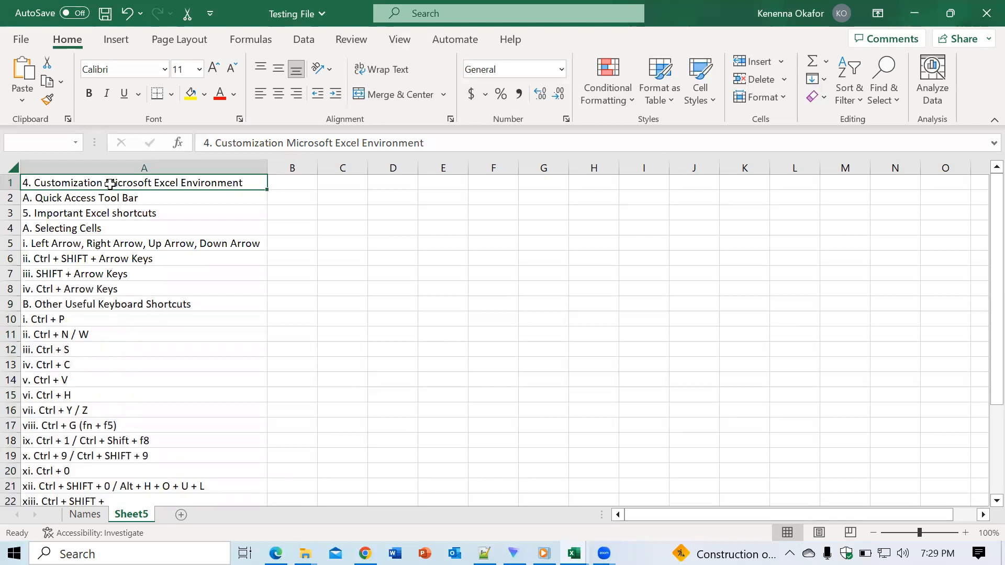
- Jump the active cell from A1 to the end of row 1 and back, down column A via A28 to the last row, and return to A1
key("ctrl+Right")
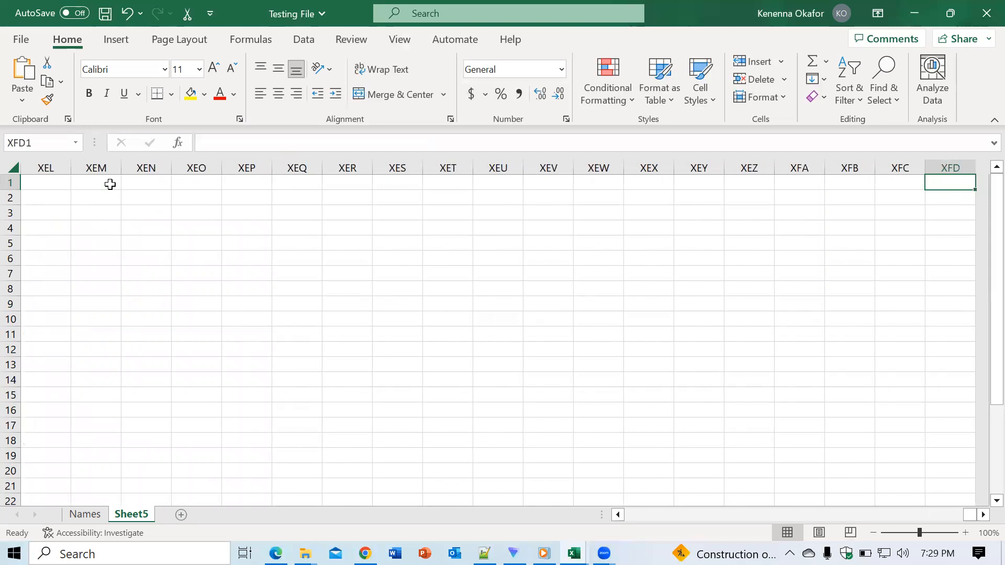
key("ctrl+Left")
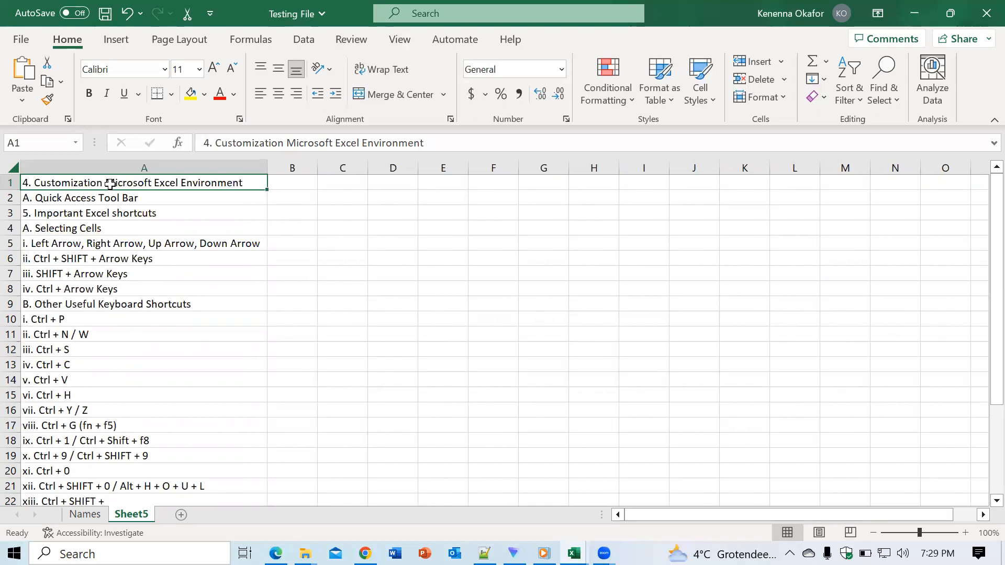
key("ctrl+Down")
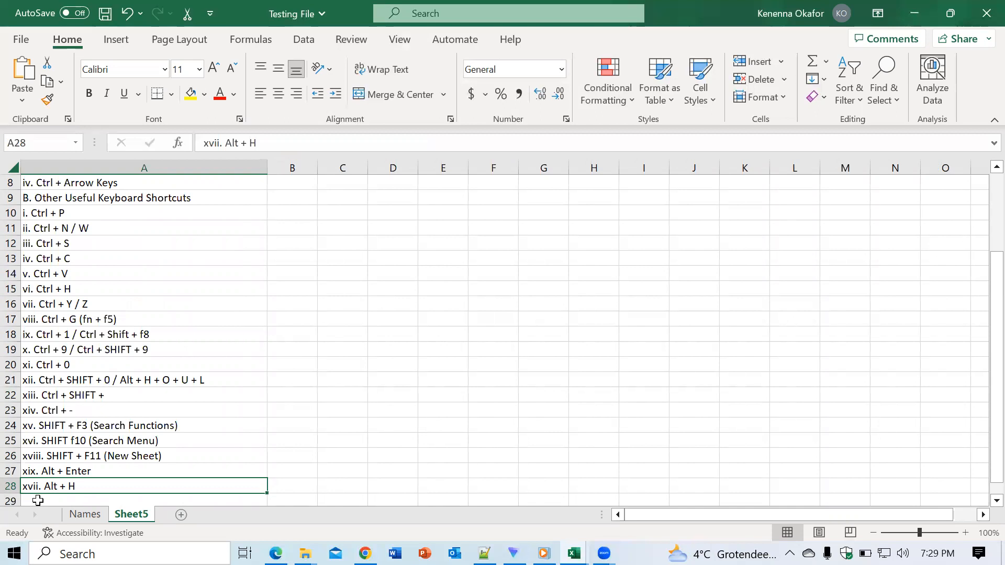
key("ctrl+Down")
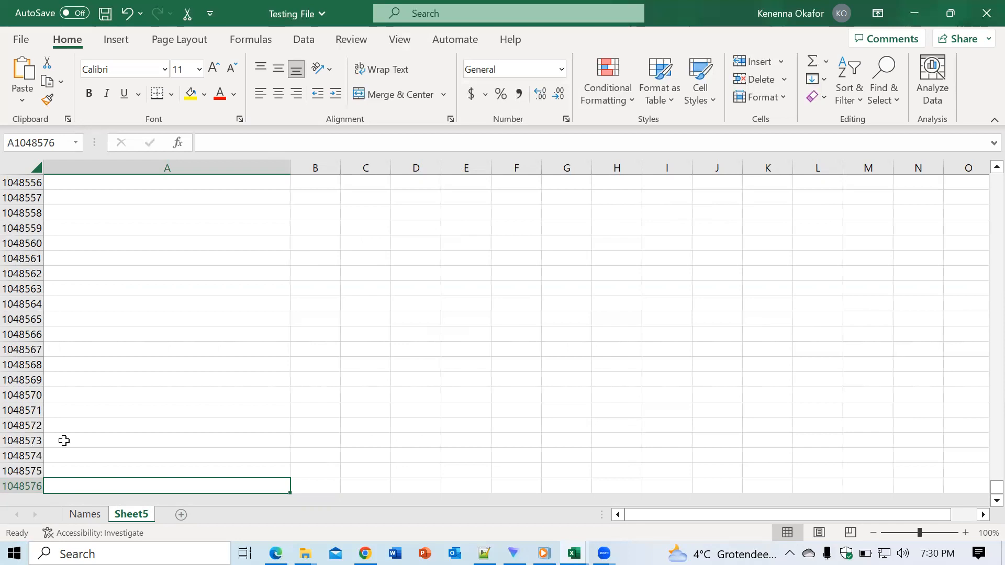
key("ctrl+Up")
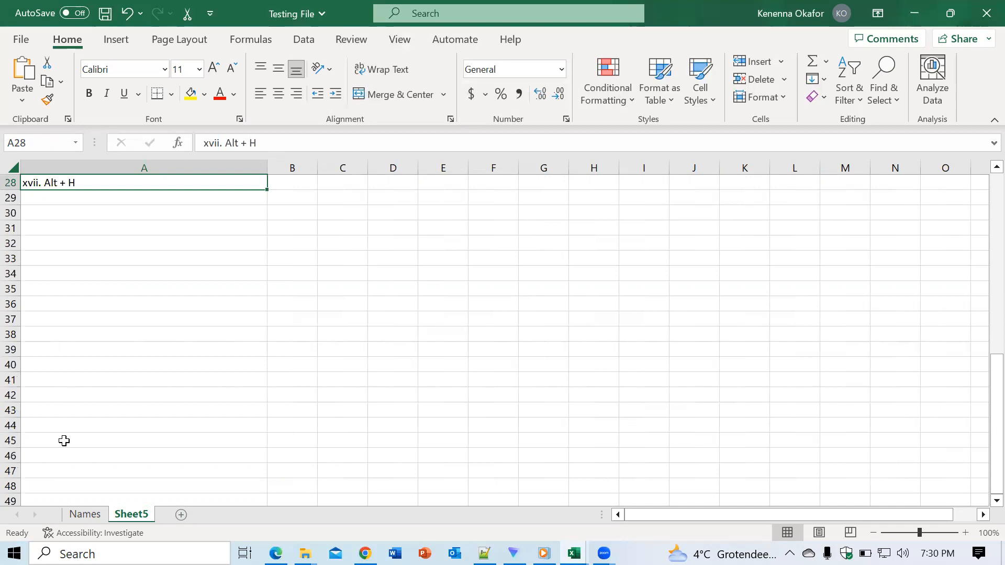
key("ctrl+Home")
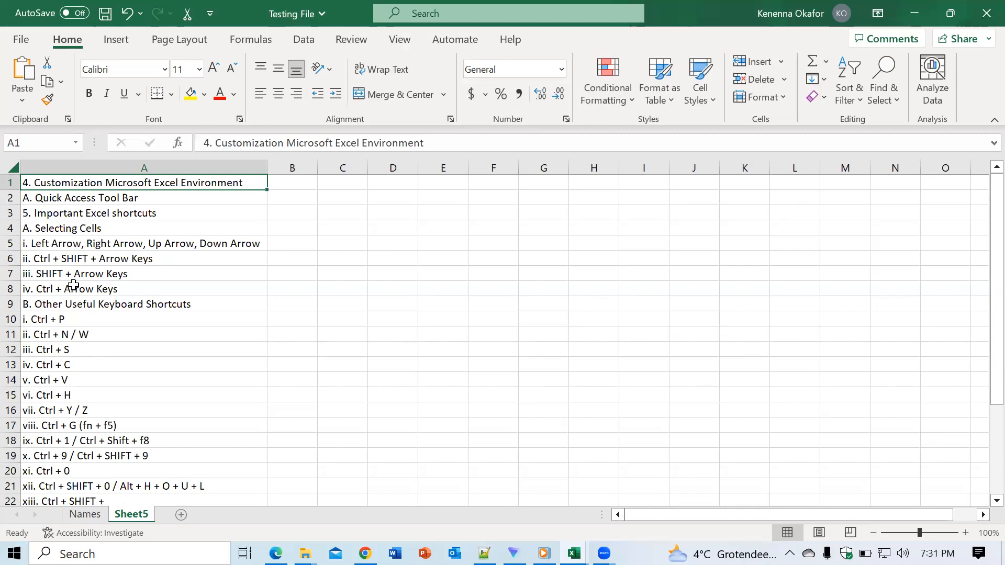
- View the print settings for the active sheet and return to the sheet, twice, with C4 selected before the second viewing
left_click(21, 40)
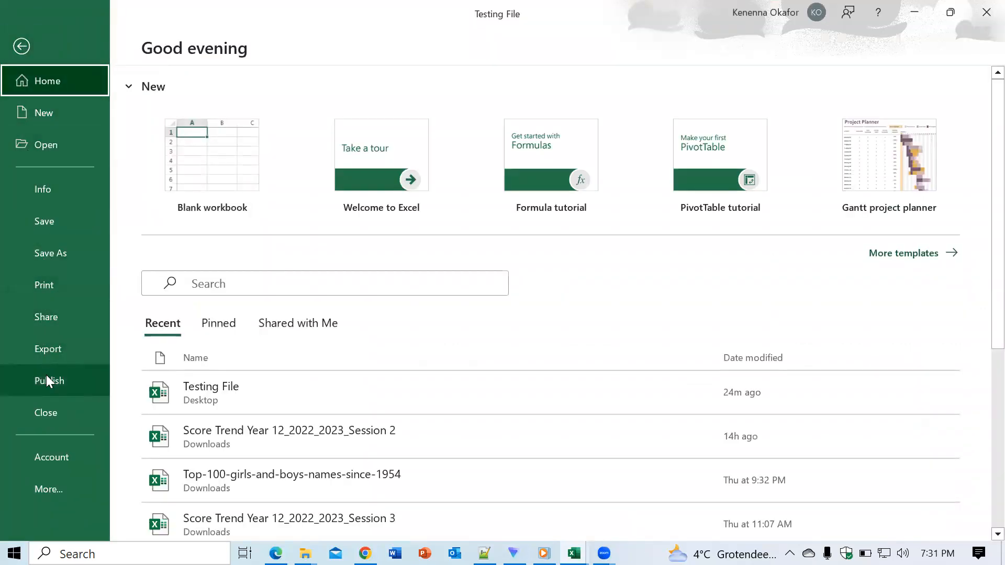
left_click(46, 283)
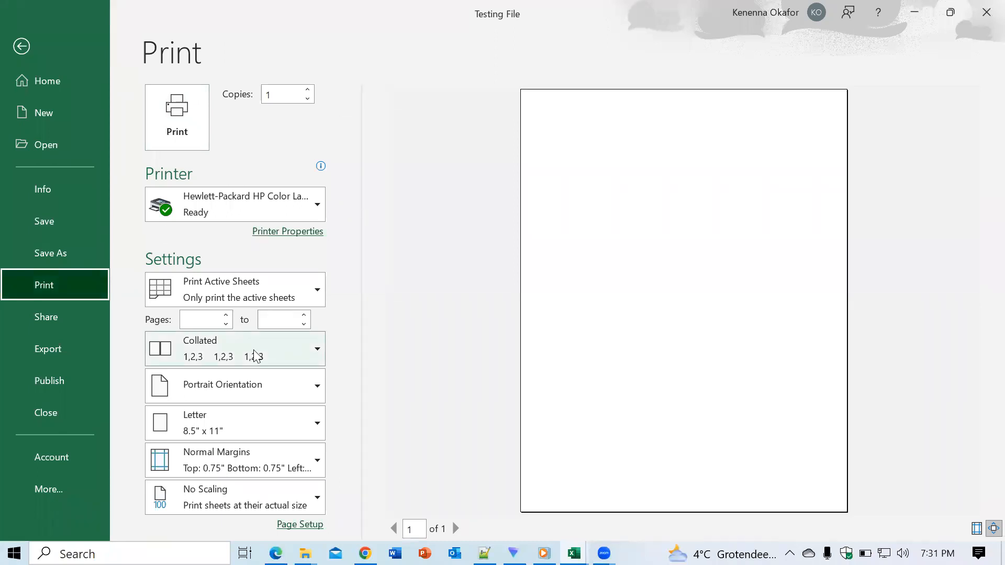
left_click(22, 46)
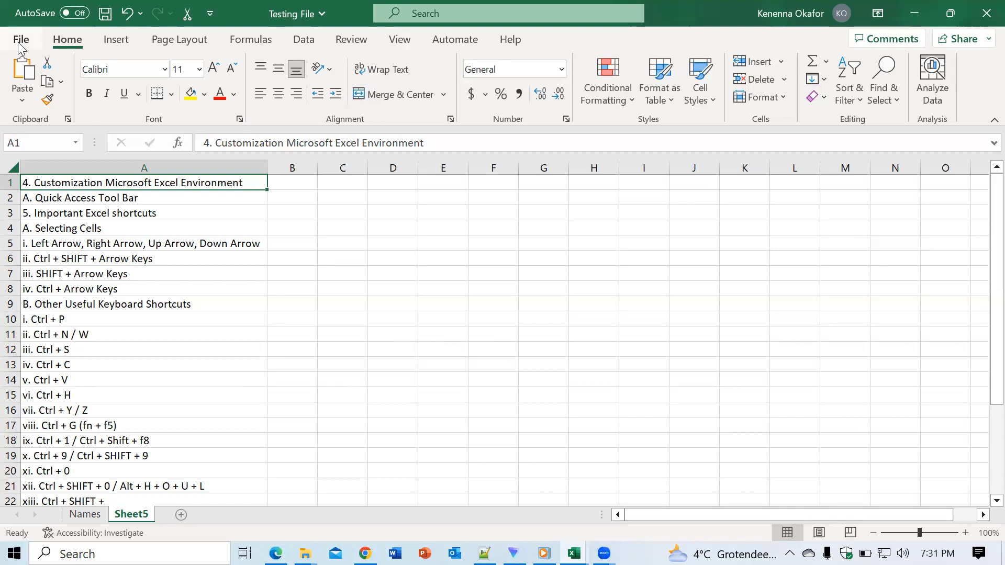
left_click(353, 223)
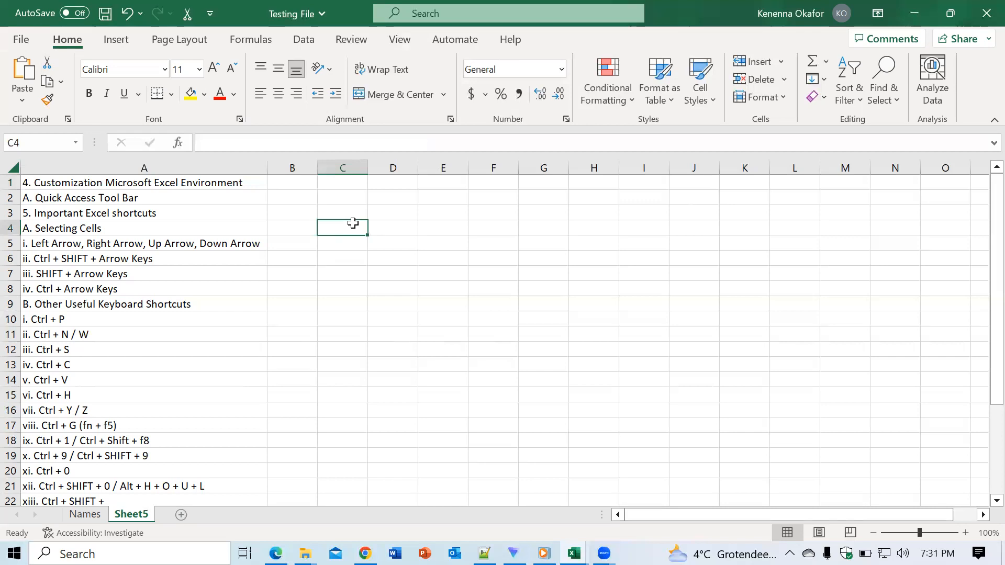
key("ctrl+p")
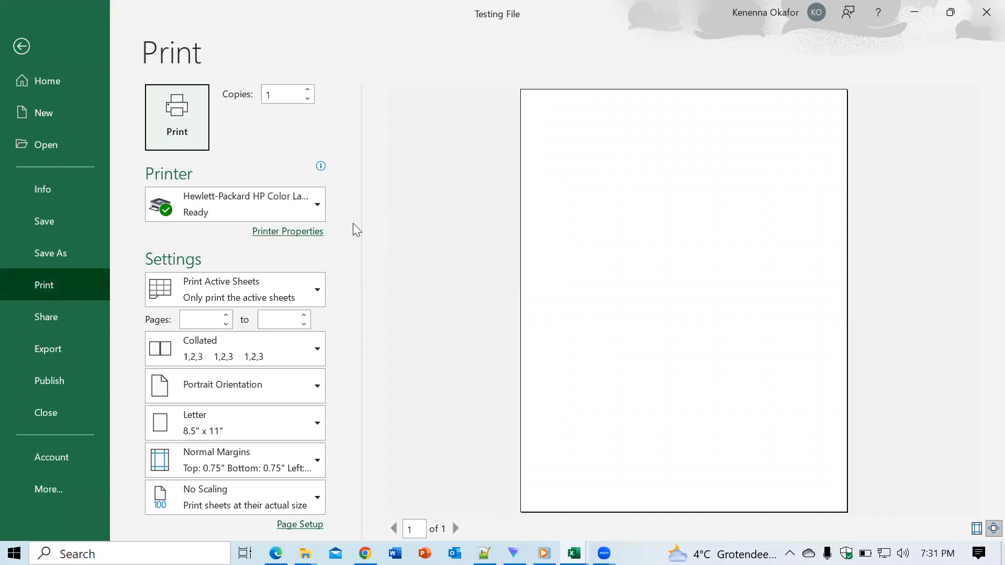
left_click(31, 51)
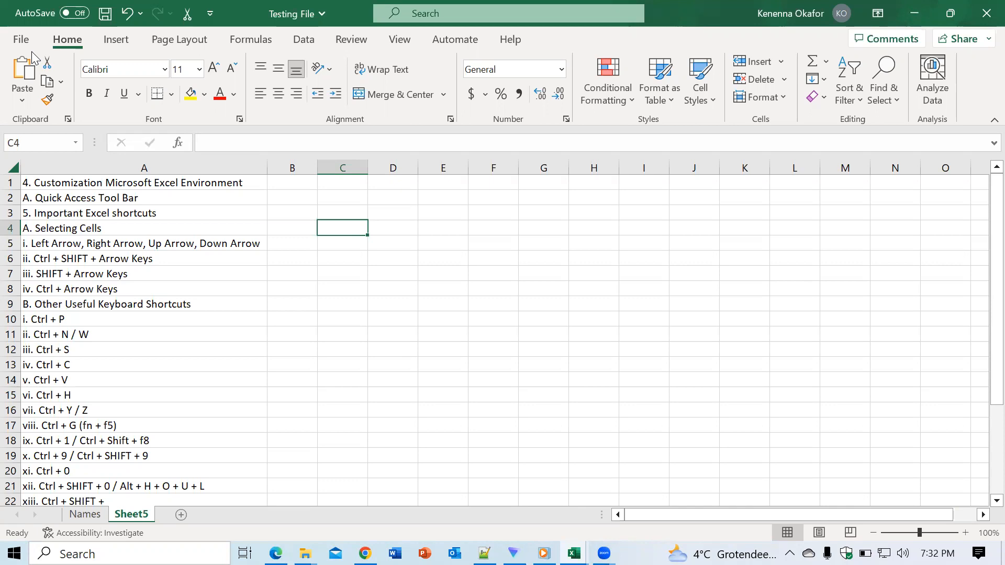
- Create a blank workbook and close it
key("ctrl+n")
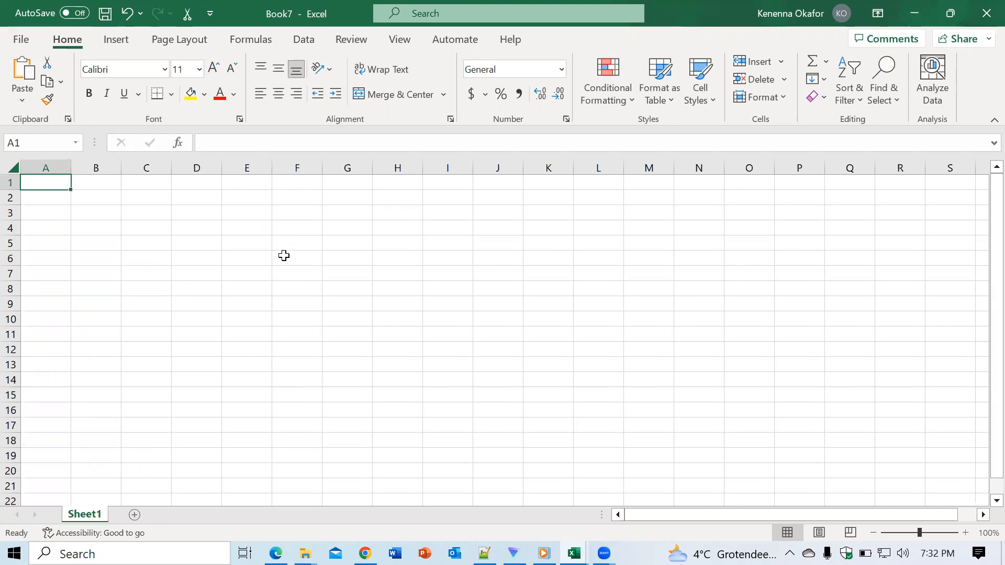
key("ctrl+w")
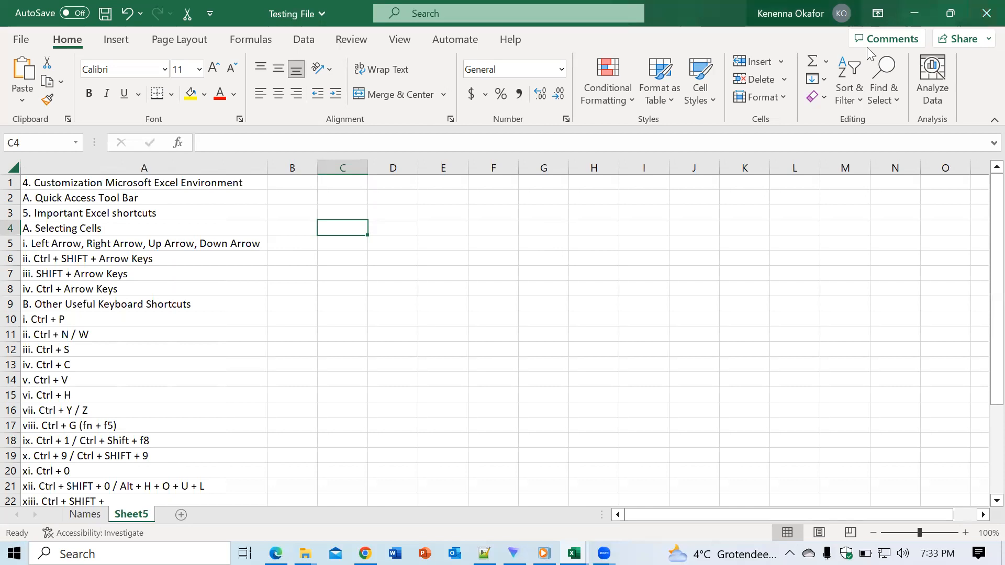
- Save the Testing File workbook with cell G8 selected, and select cell C16
left_click(560, 287)
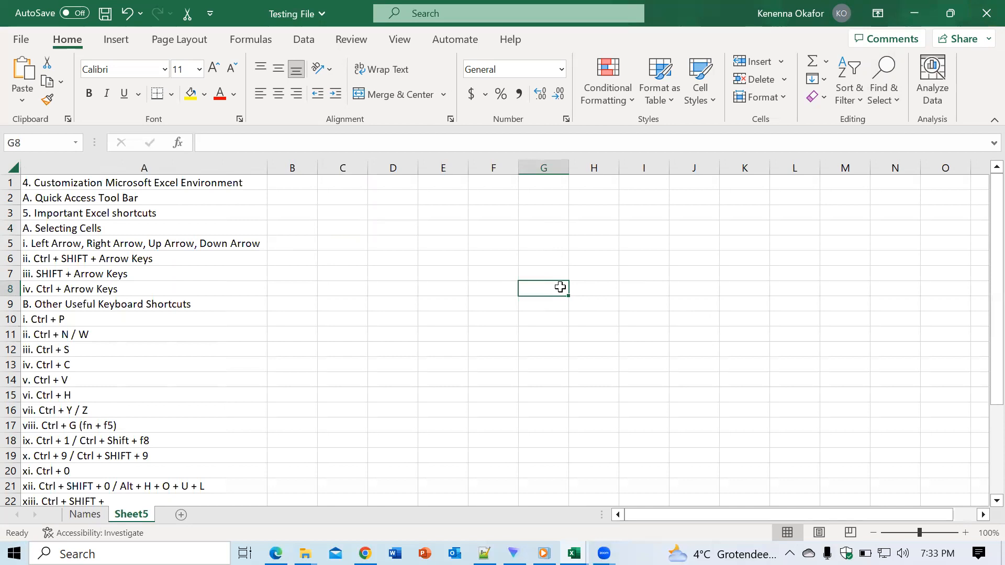
key("ctrl+s")
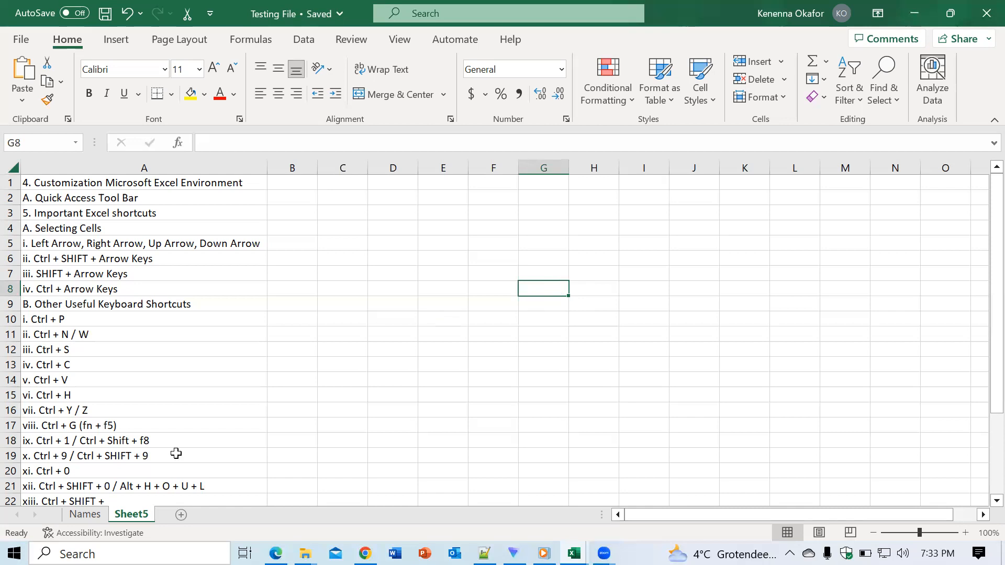
left_click(354, 404)
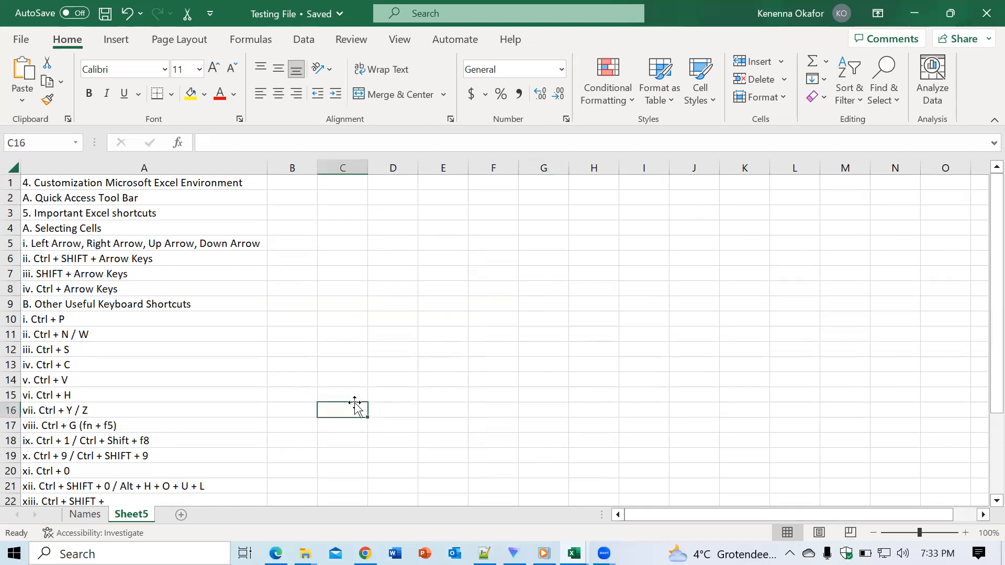
- Create a new blank workbook and enter "fhhd" in cell F9
key("ctrl+n")
left_click(302, 302)
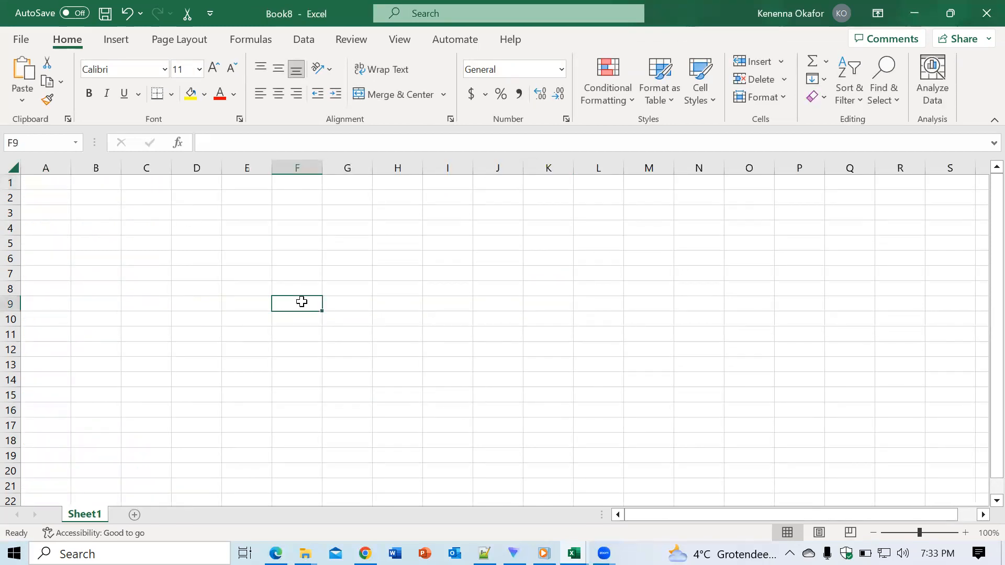
type("fhhd")
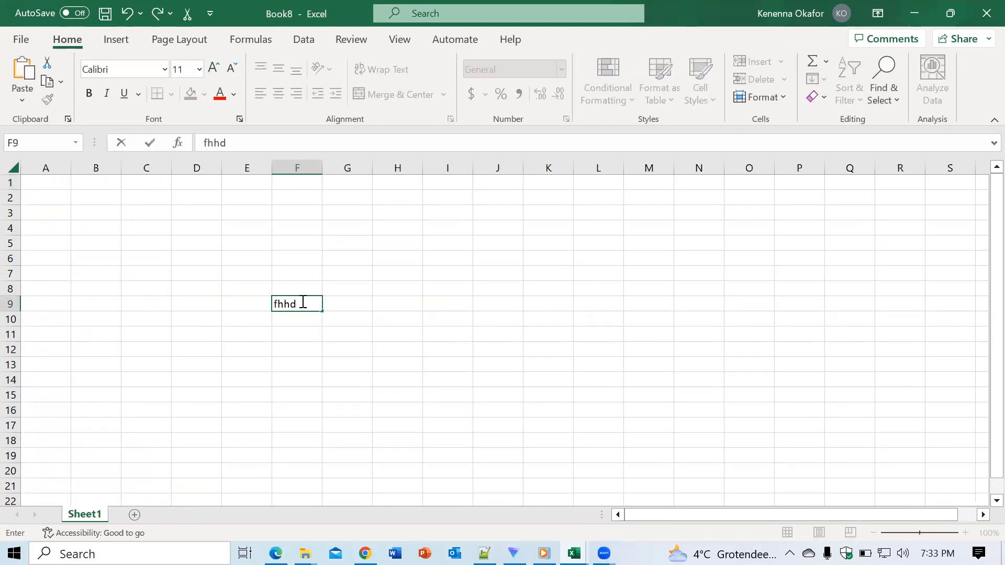
left_click(450, 242)
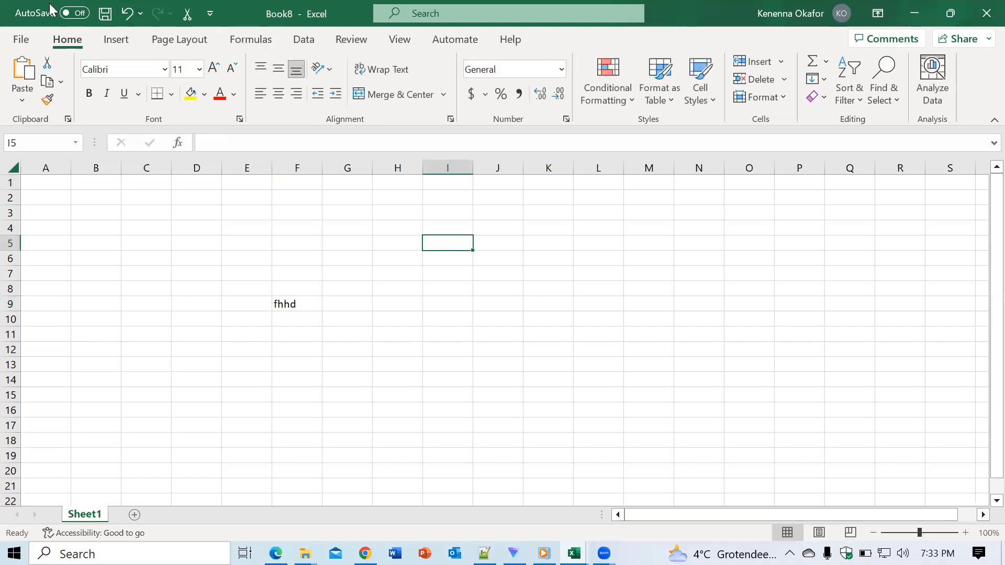
- Save the new workbook in this PC's Documents folder as "New Wb" and close it
left_click(25, 44)
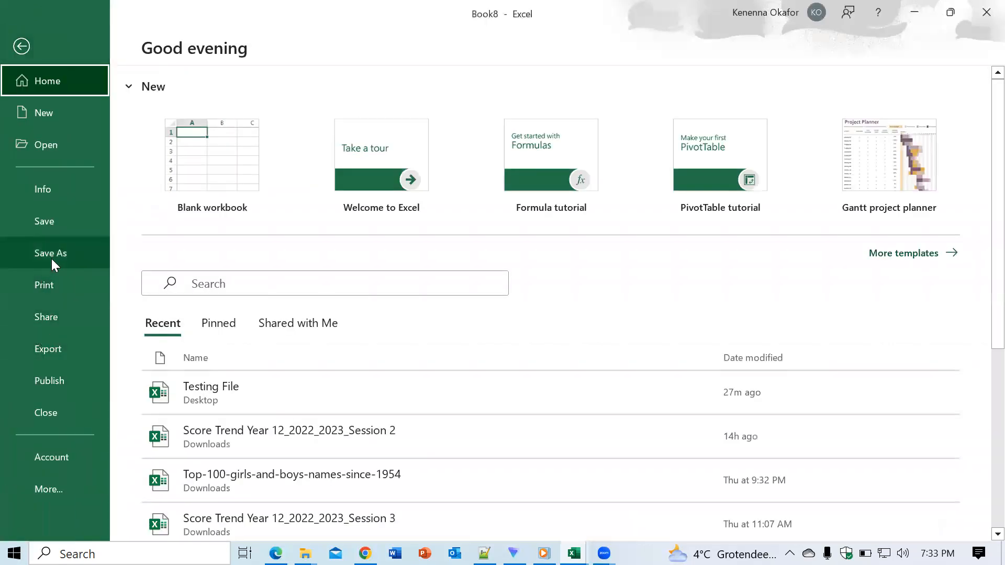
left_click(44, 222)
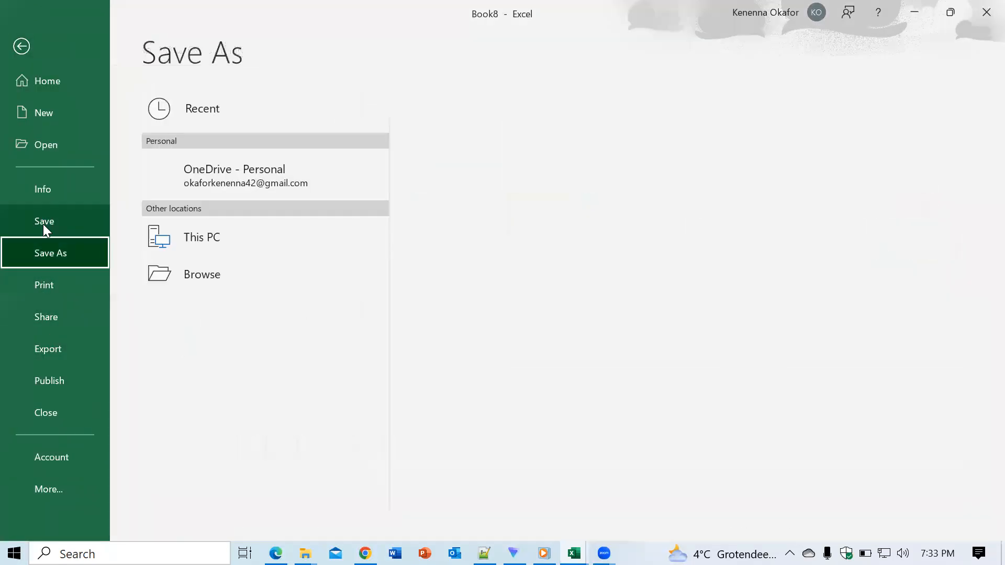
left_click(180, 243)
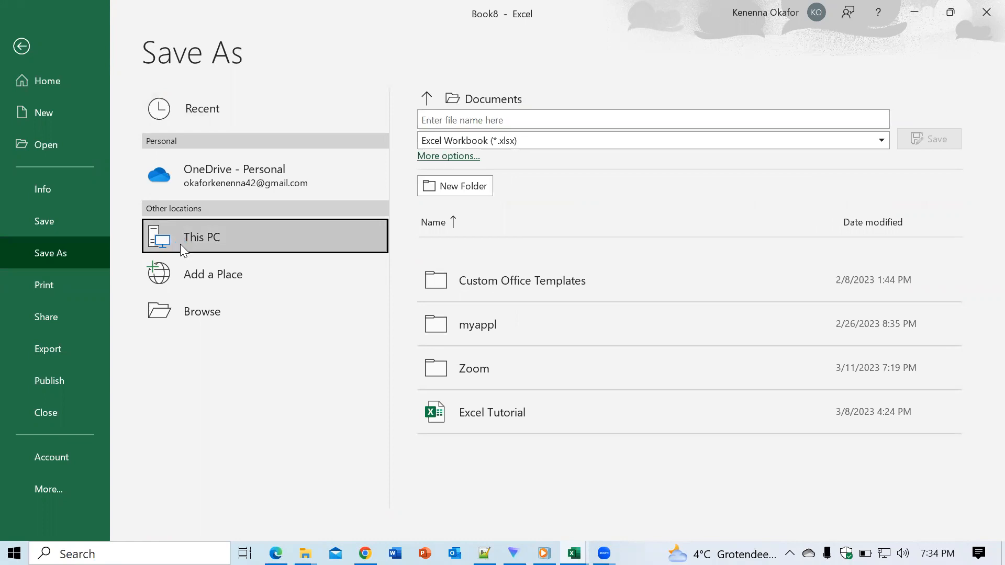
double_click(180, 244)
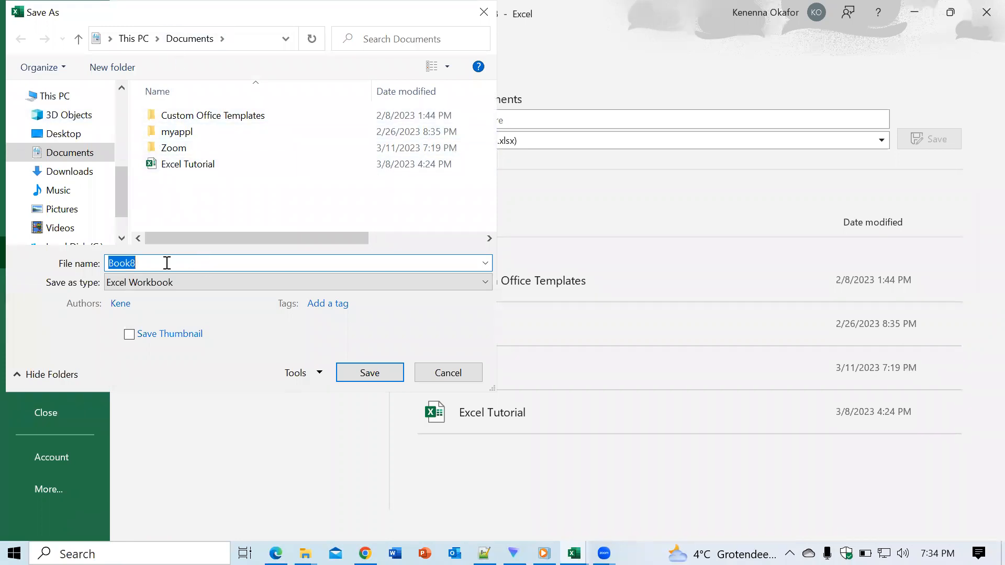
type("New Wb")
left_click(356, 373)
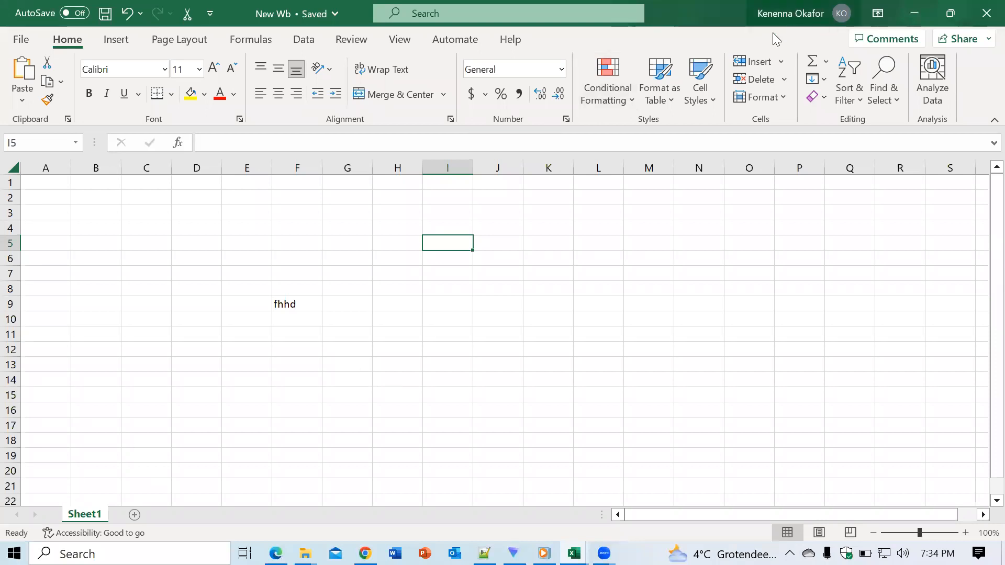
left_click(982, 21)
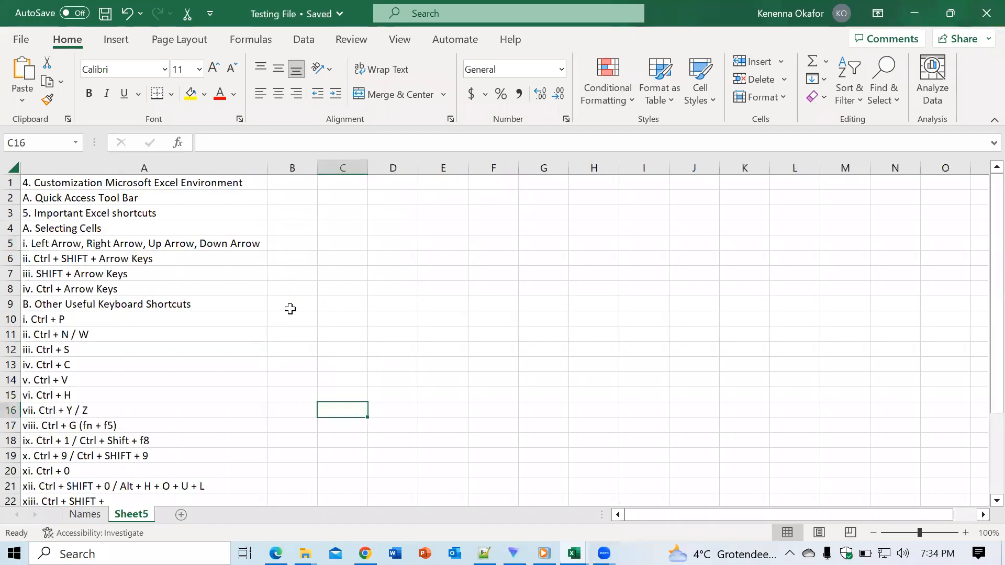
- Copy cell A13 ("iv. Ctrl + C") and paste it into cell G1
left_click(275, 320)
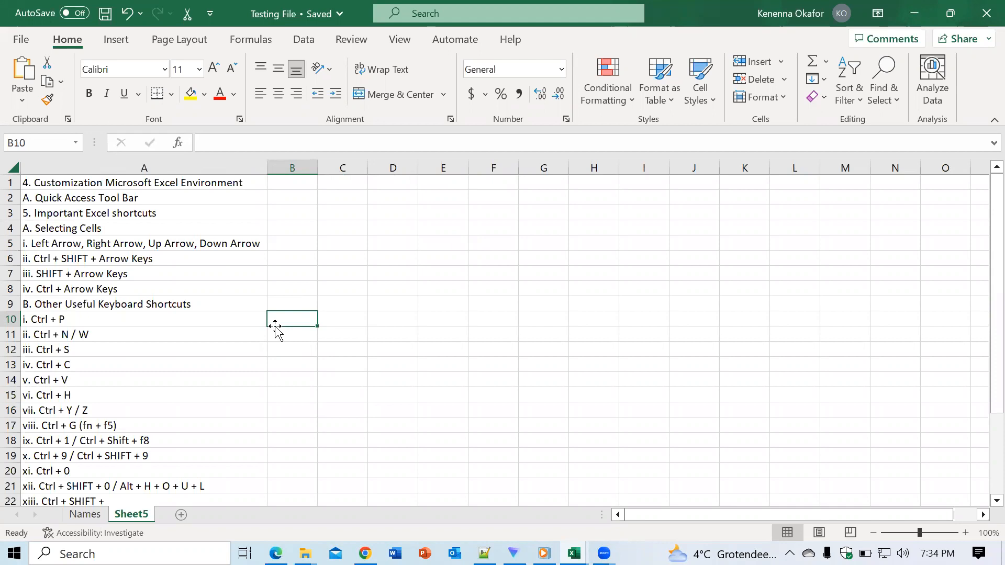
left_click(63, 365)
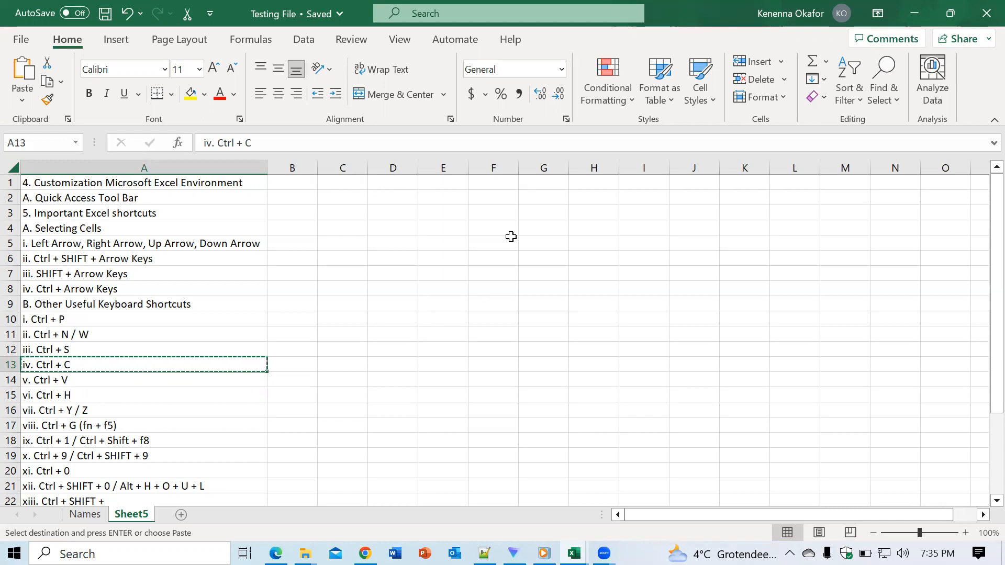
left_click(537, 183)
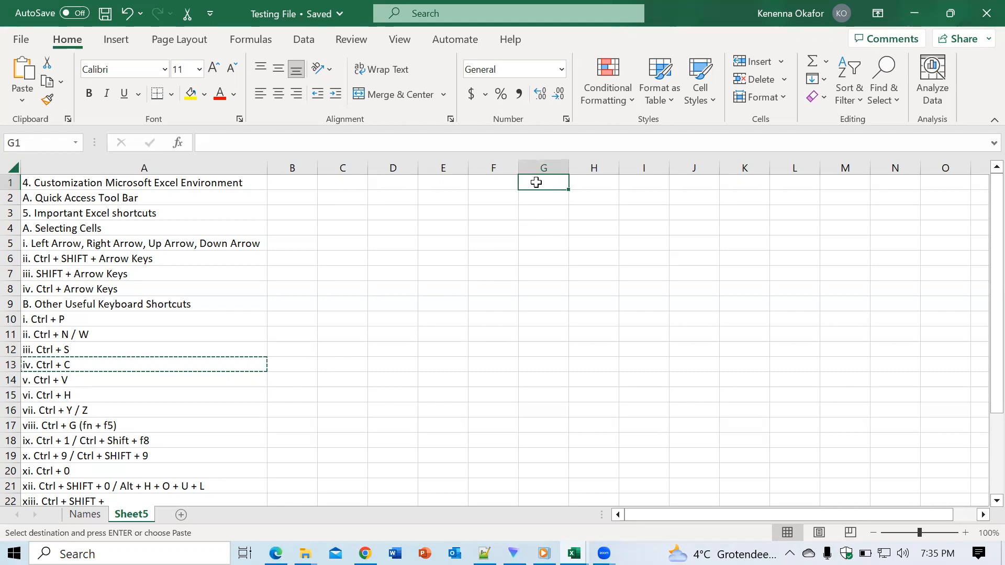
type("iv. Ctrl + C")
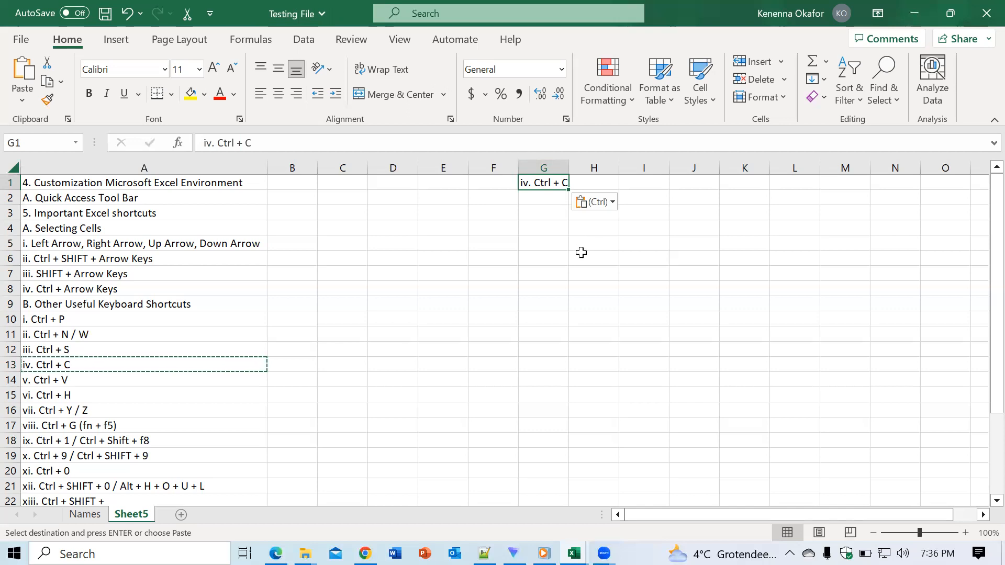
- Append "dhdddjdjdjh" to the text in cell G1
double_click(564, 183)
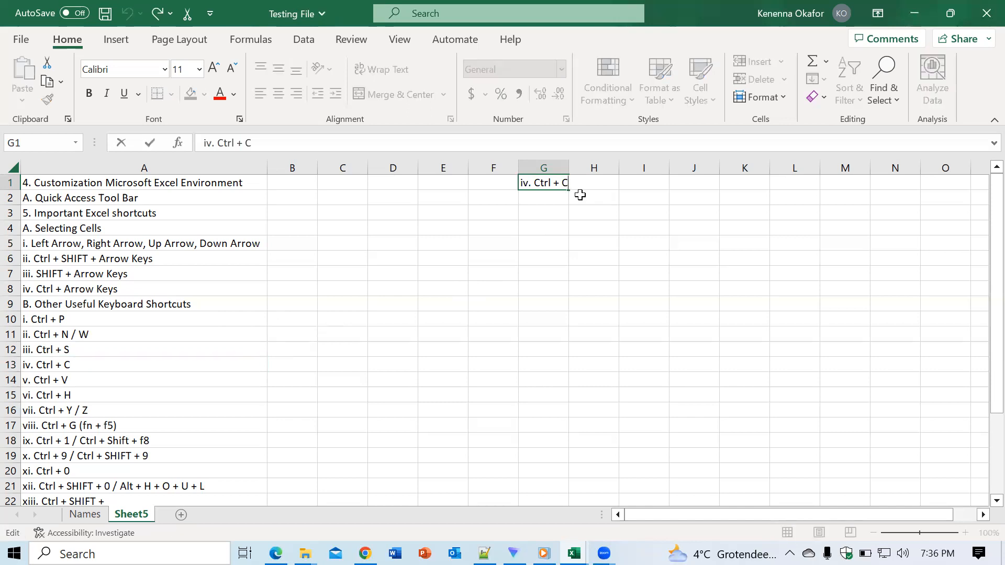
type("dhdddjdjdjh")
left_click(595, 224)
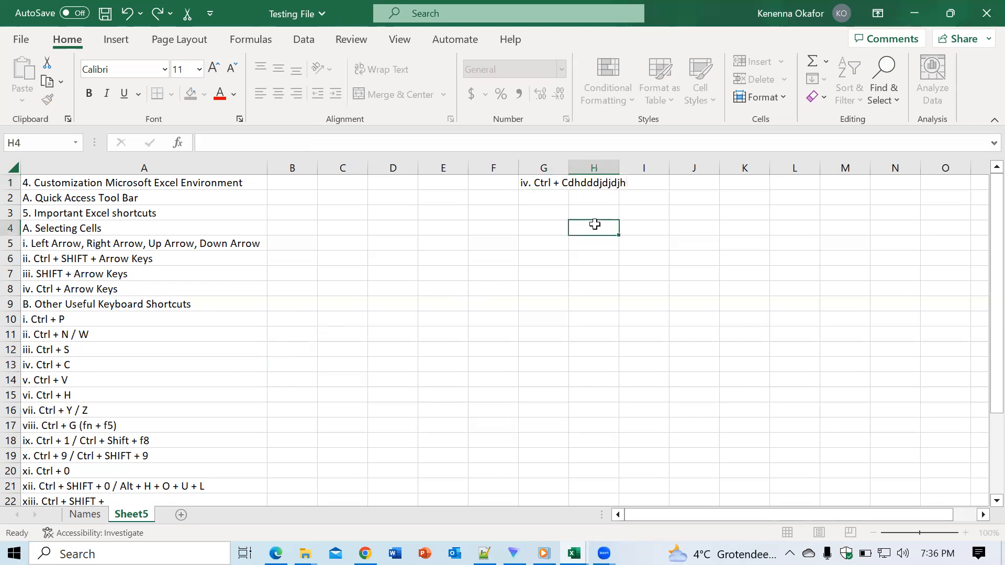
- AutoFit column G to the text in G1 and narrow the column back to roughly its previous width
left_click(546, 184)
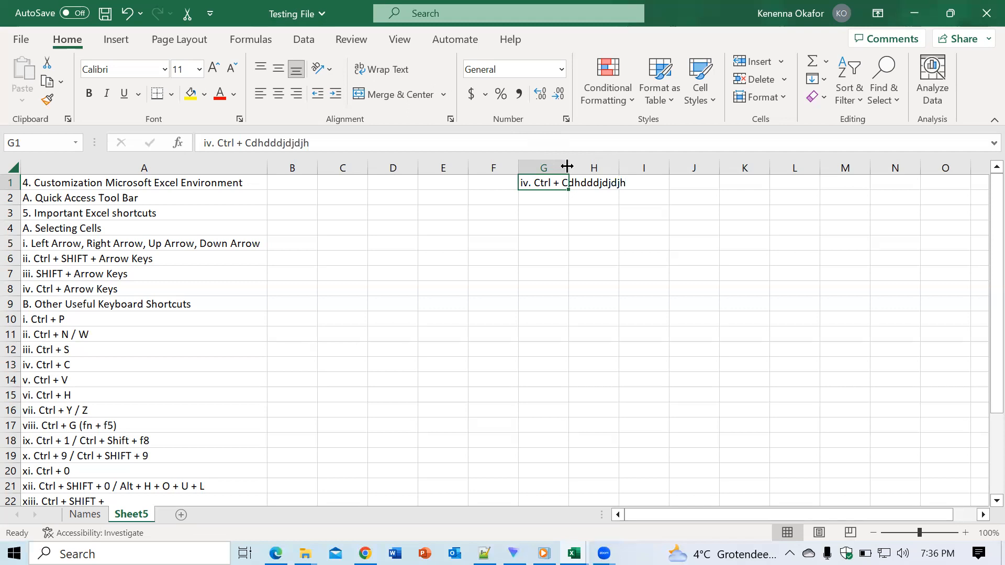
double_click(567, 167)
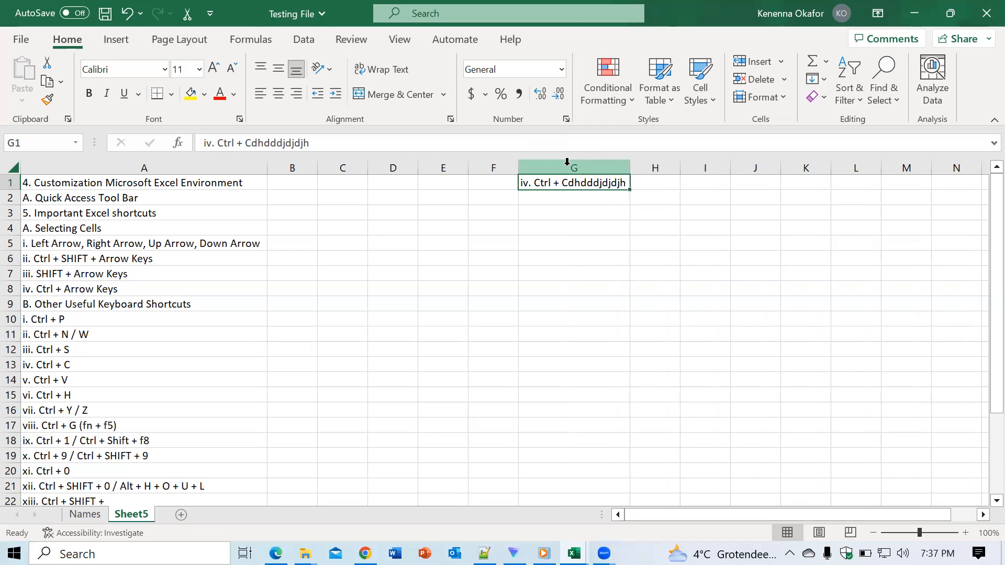
left_click(628, 168)
left_click(629, 167)
left_click(628, 167)
left_click(629, 164)
left_click(630, 163)
left_click_drag(629, 164, 570, 167)
left_click(644, 240)
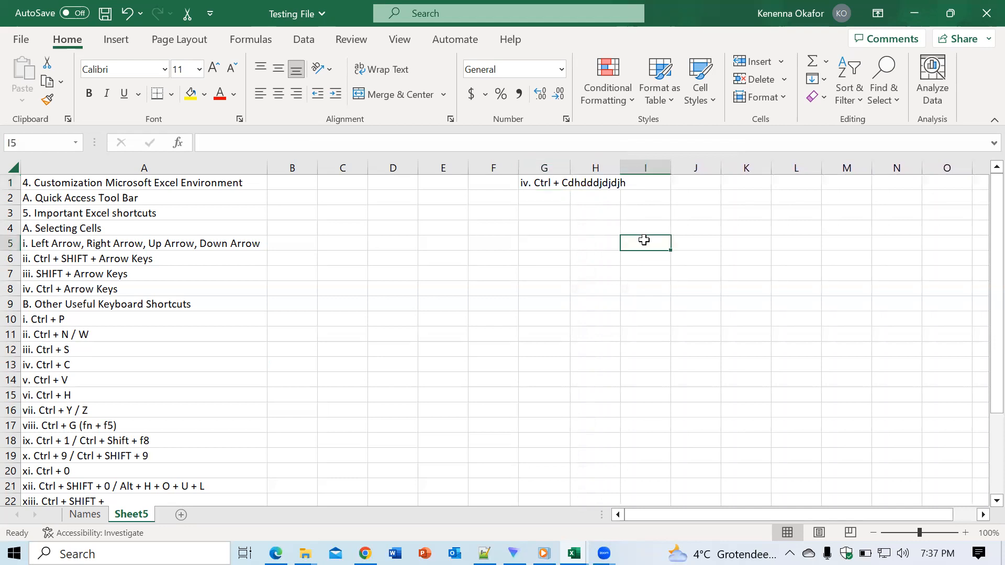
- Clear the text from cell G1
left_click(549, 182)
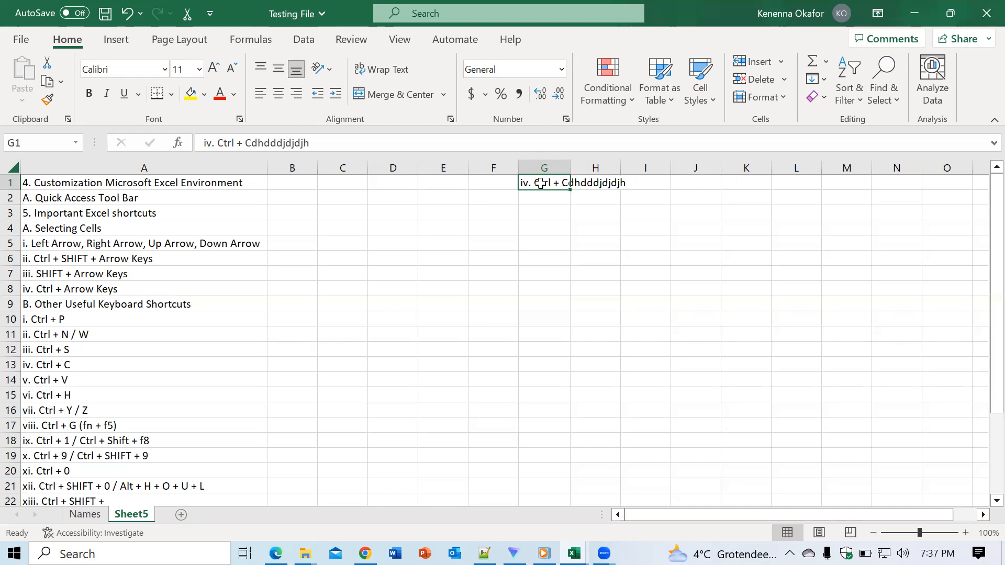
key("BackSpace")
- Enter "dhfhf" in cell G3 and erase it from the cell
left_click(544, 209)
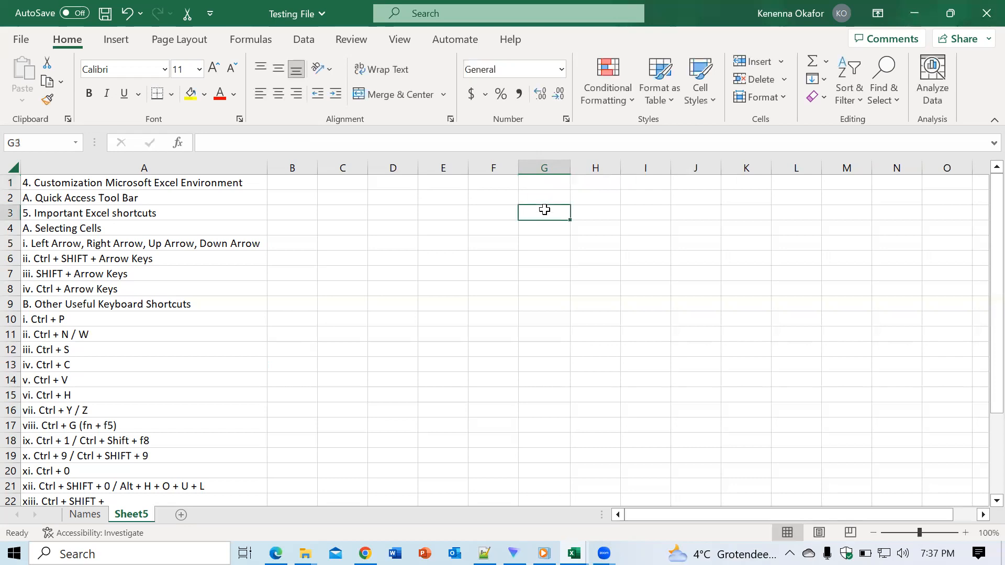
type("dhfhf")
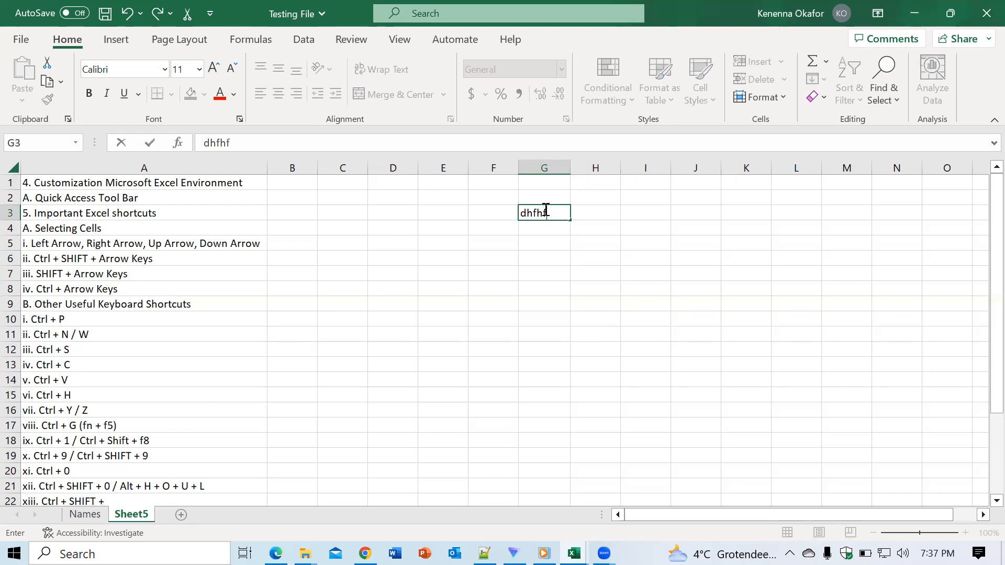
key("BackSpace")
key("BackSpace")
key("BackSpace")
key("BackSpace")
key("BackSpace")
left_click(573, 210)
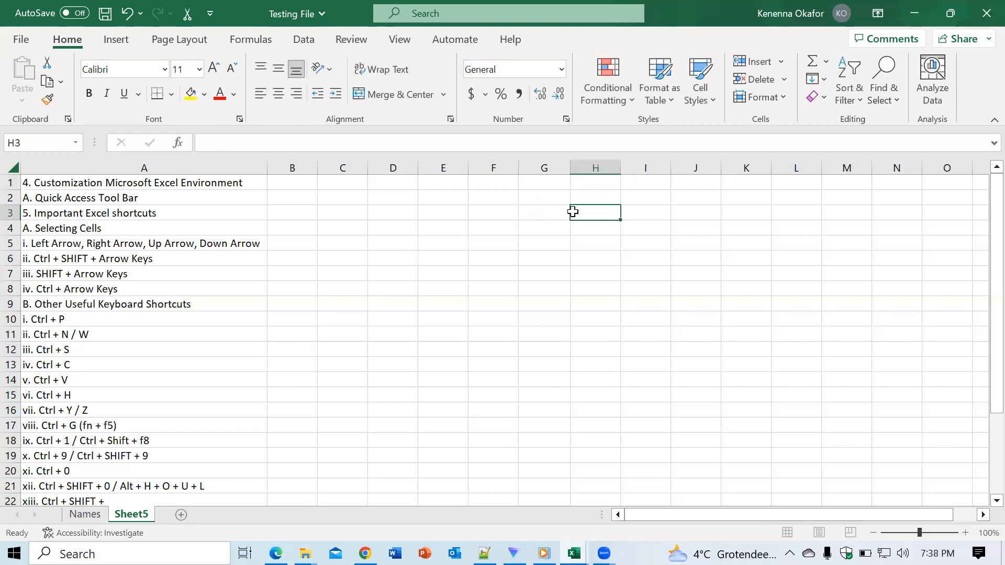
- Edit cell G3 directly, adding "dhdhfhf" and deleting it character by character
double_click(545, 216)
left_click(544, 215)
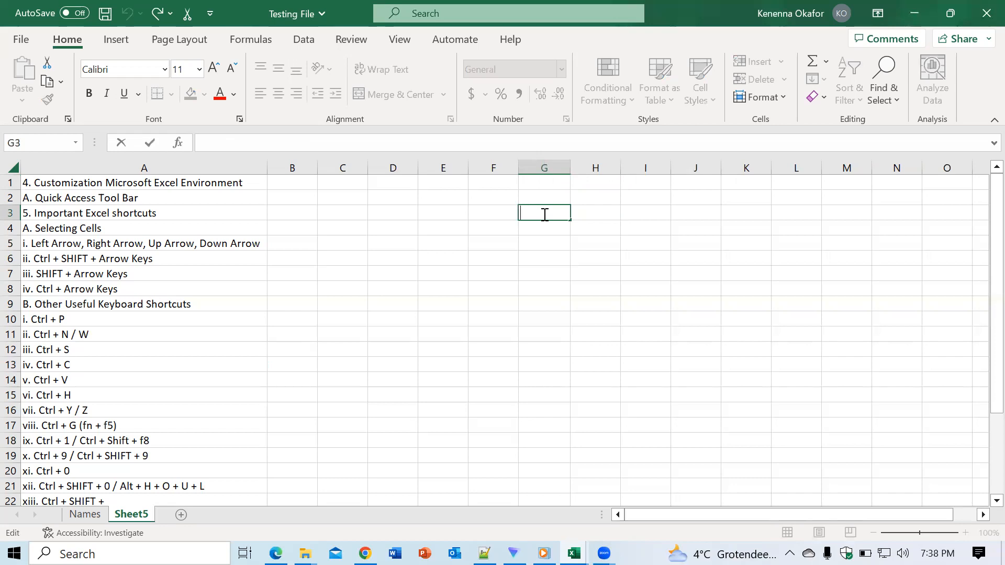
type("dhdhfhf")
key("BackSpace")
key("BackSpace")
key("BackSpace")
key("BackSpace")
key("BackSpace")
key("BackSpace")
- Enter "ffhfhf" in cell G4, reselect the cell and clear its contents
left_click(541, 231)
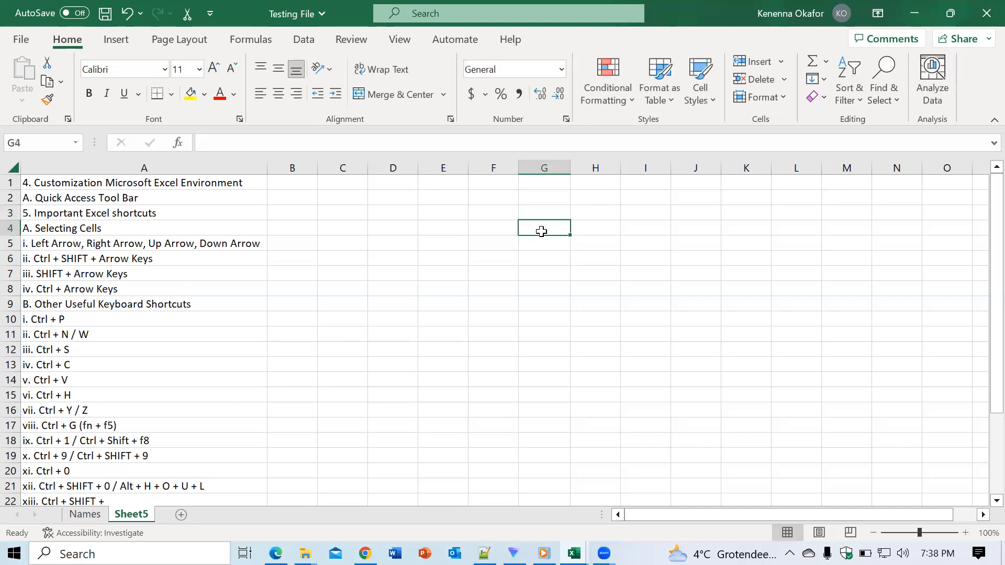
type("ffhfhf")
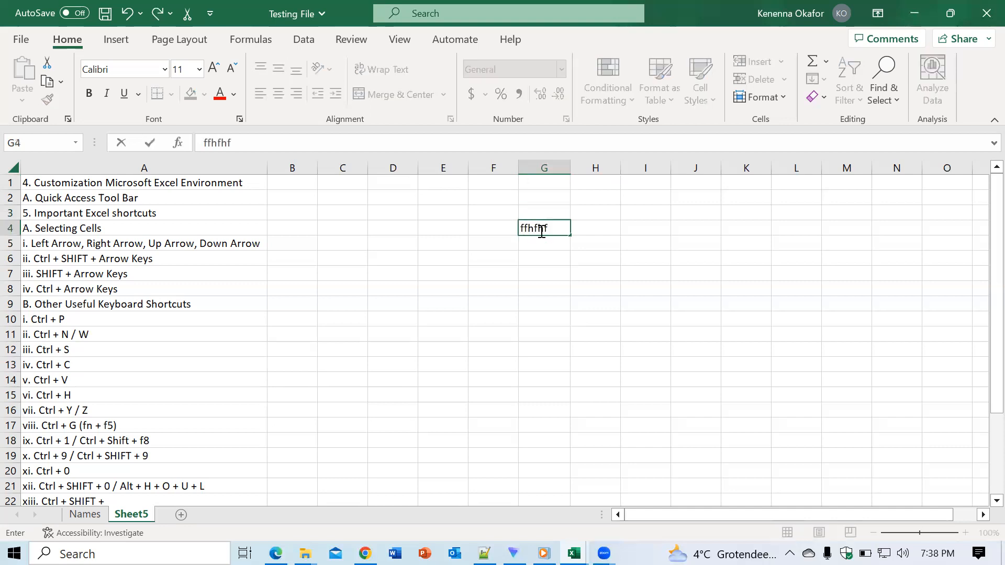
left_click(556, 263)
left_click(547, 230)
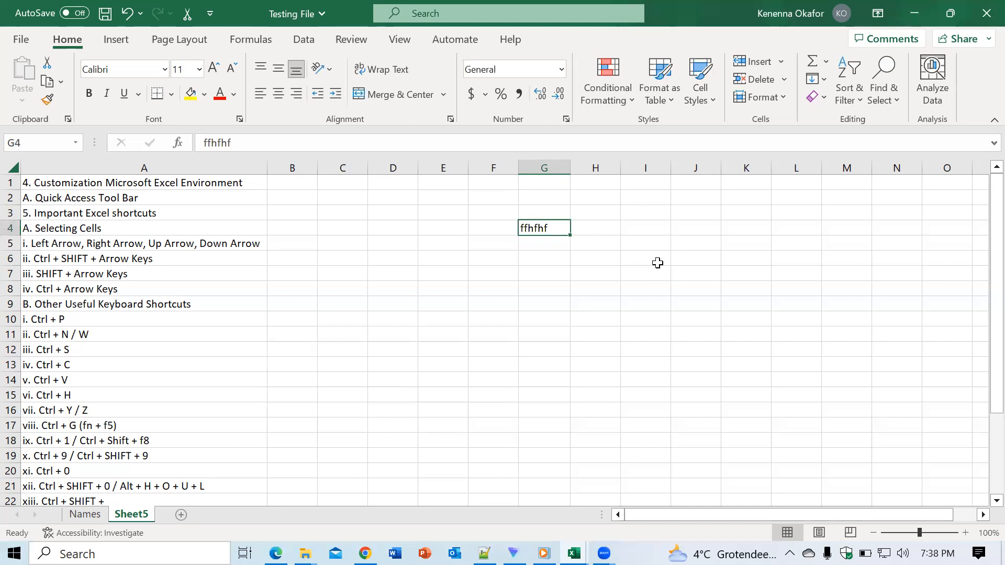
key("BackSpace")
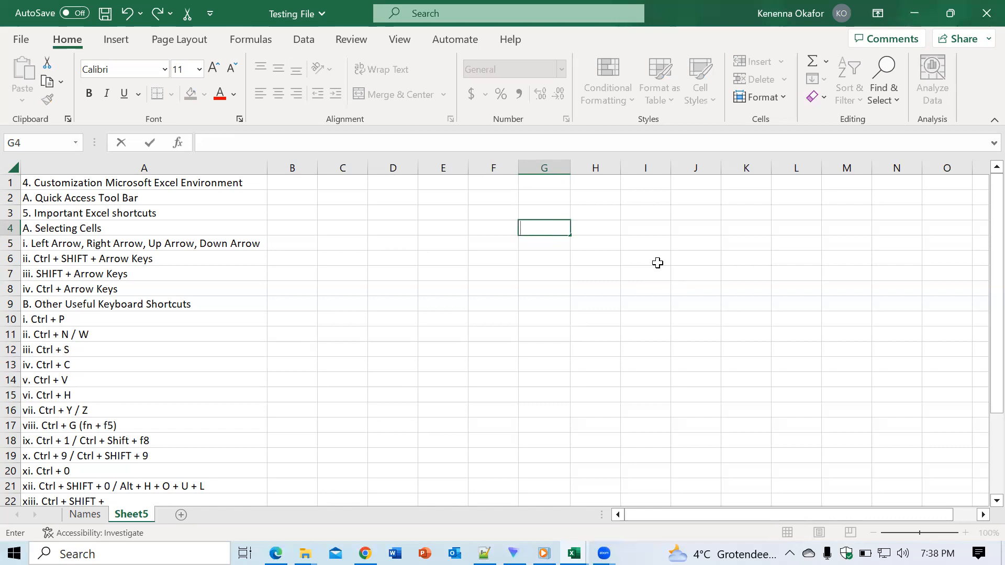
left_click(511, 347)
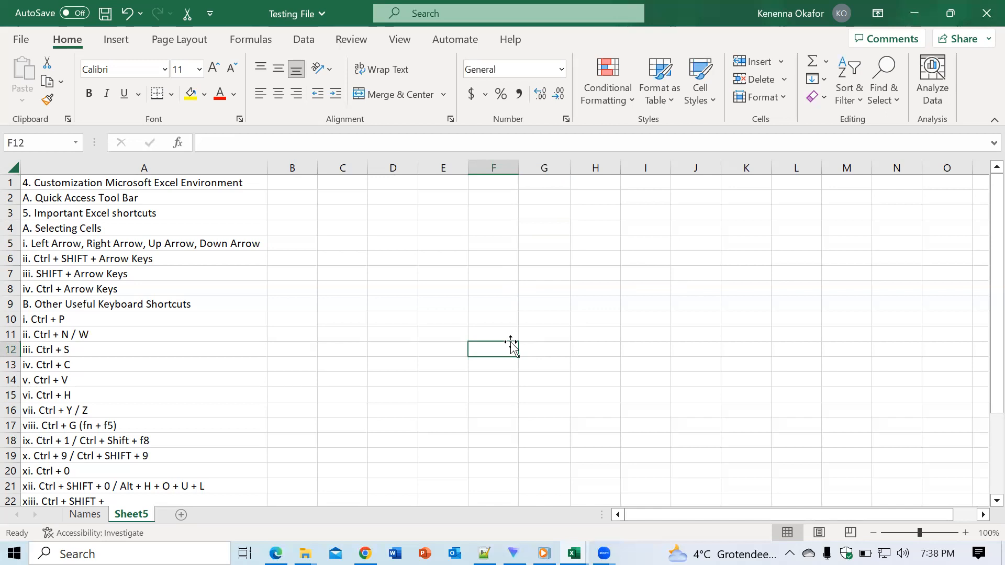
- Open Find and Replace, move it higher over the sheet and set the search text to "Ctrl"
left_click(443, 290)
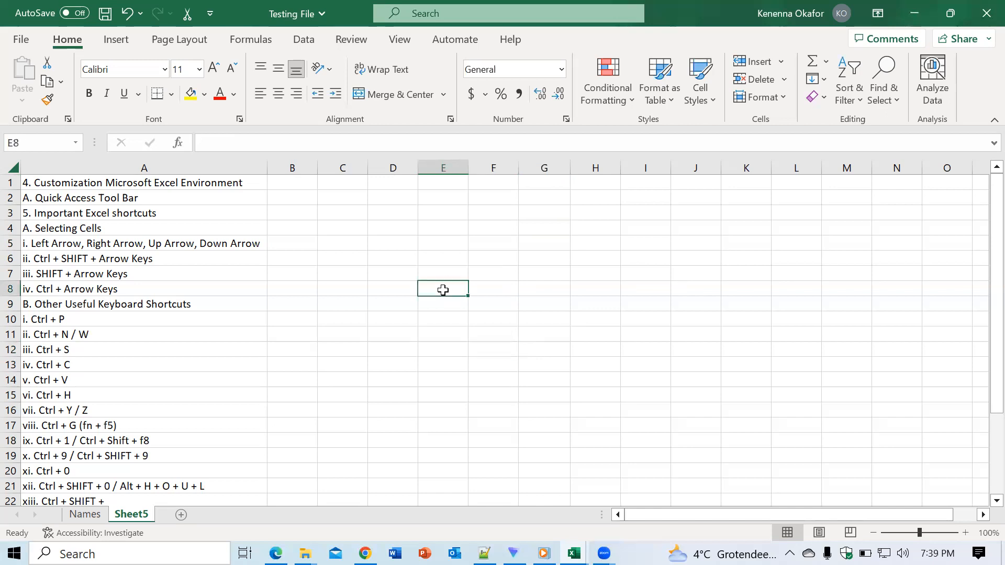
key("ctrl+h")
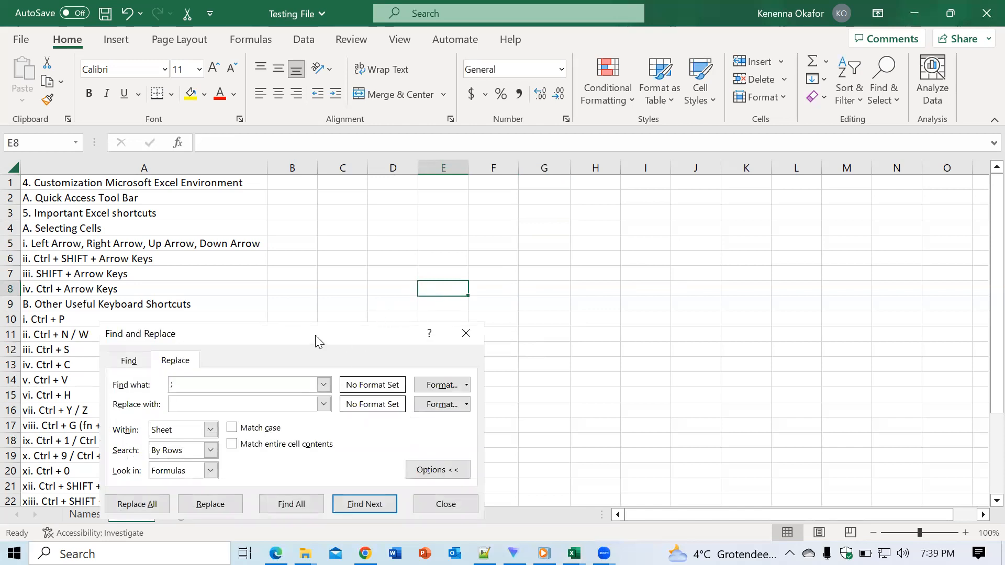
left_click_drag(316, 342, 546, 189)
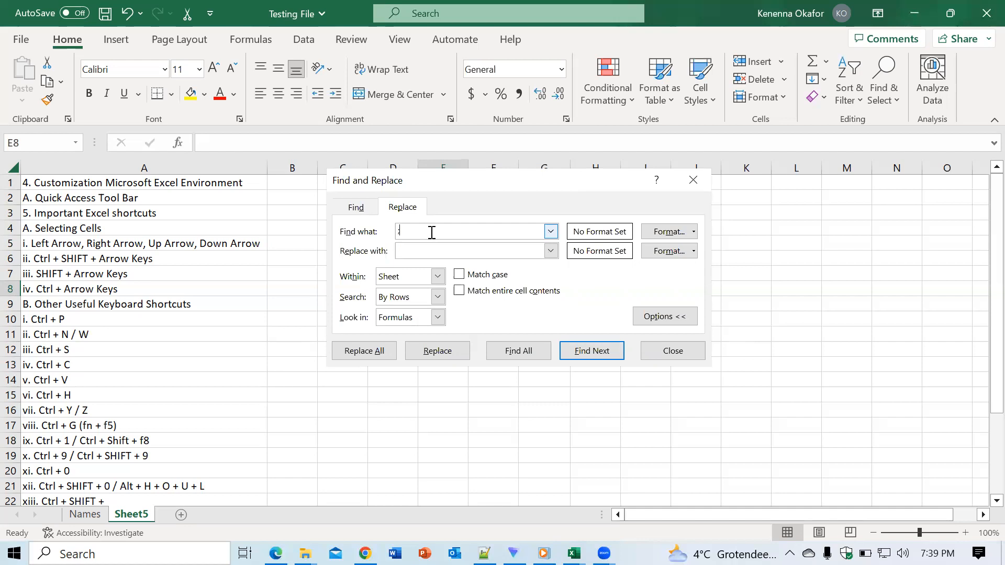
type("Ctrl")
- Set the replacement text to "No Ctrl"
left_click(551, 255)
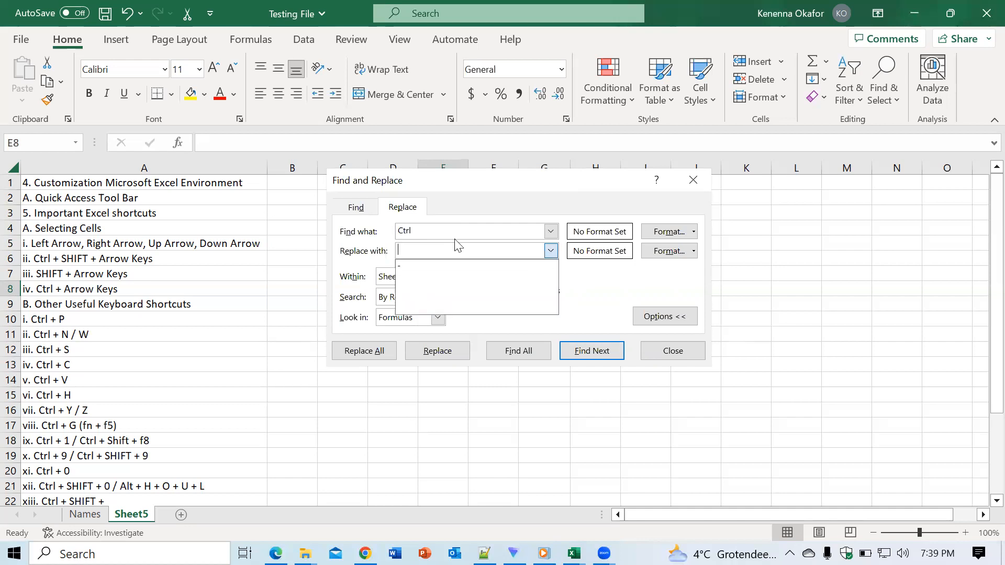
left_click(434, 250)
type("N")
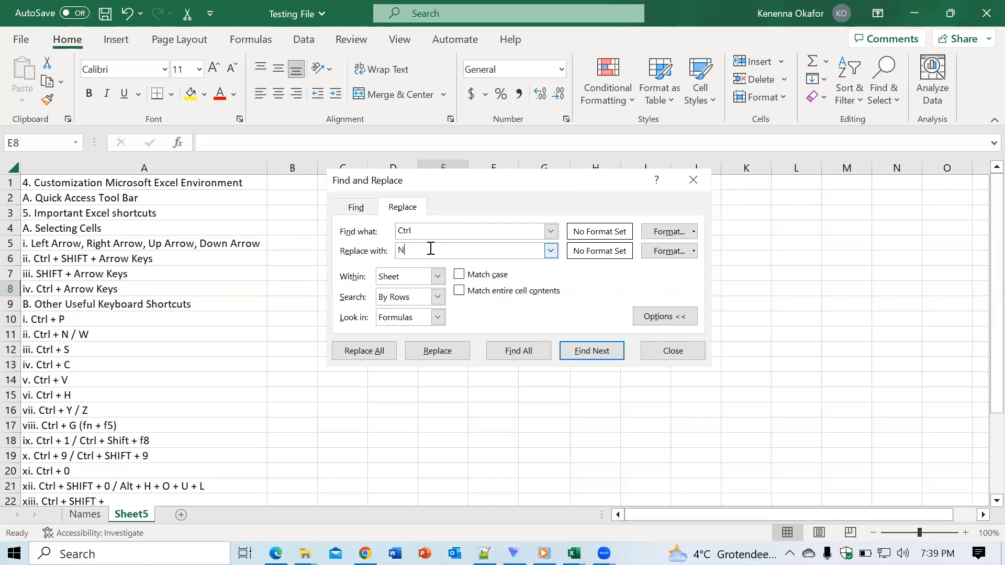
type("o V=C")
type("tr")
key("BackSpace")
key("BackSpace")
key("BackSpace")
key("BackSpace")
key("BackSpace")
type("Ctrl")
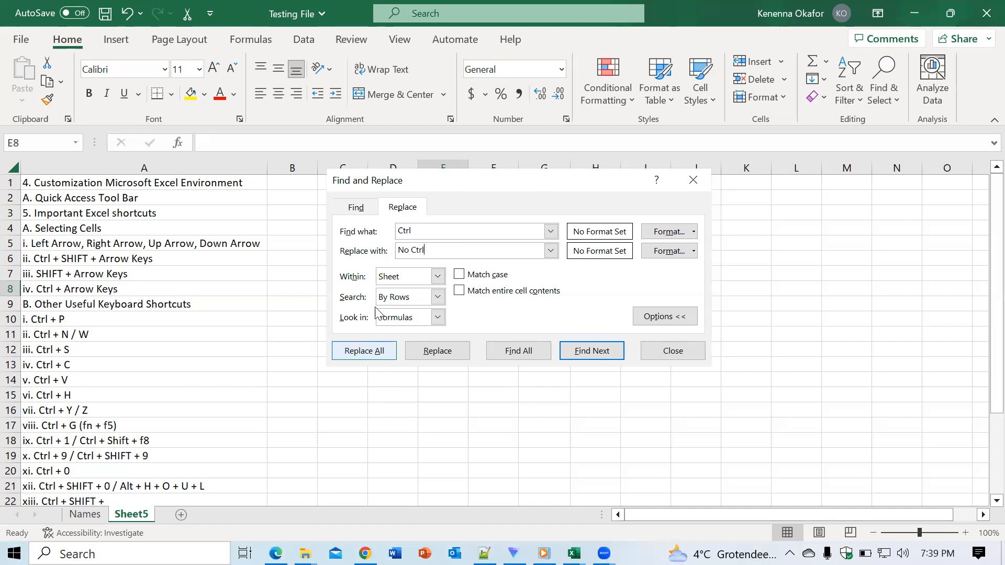
- Find all cells containing "Ctrl", go to the match in cell A21 and close the dialog
left_click(511, 356)
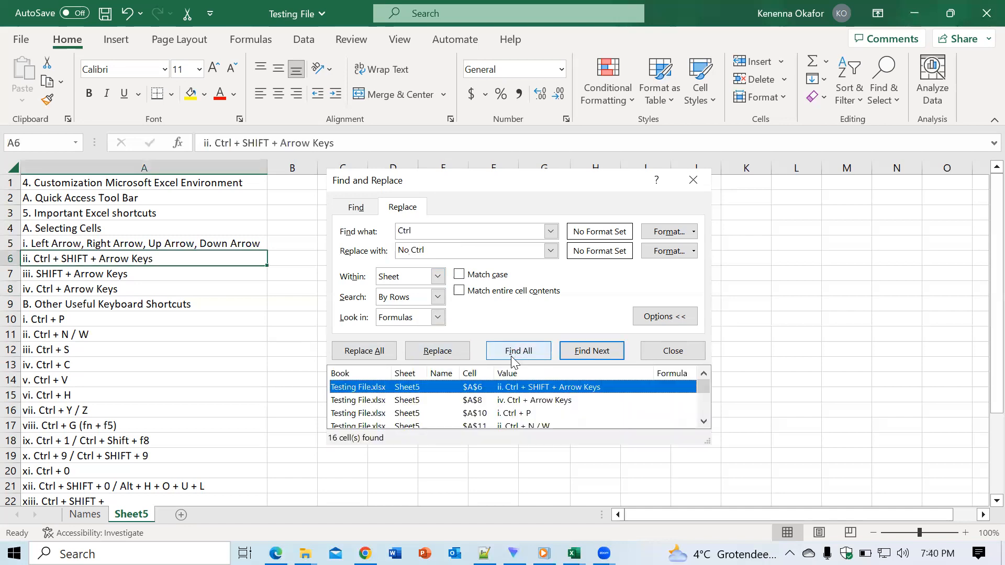
left_click_drag(701, 386, 704, 419)
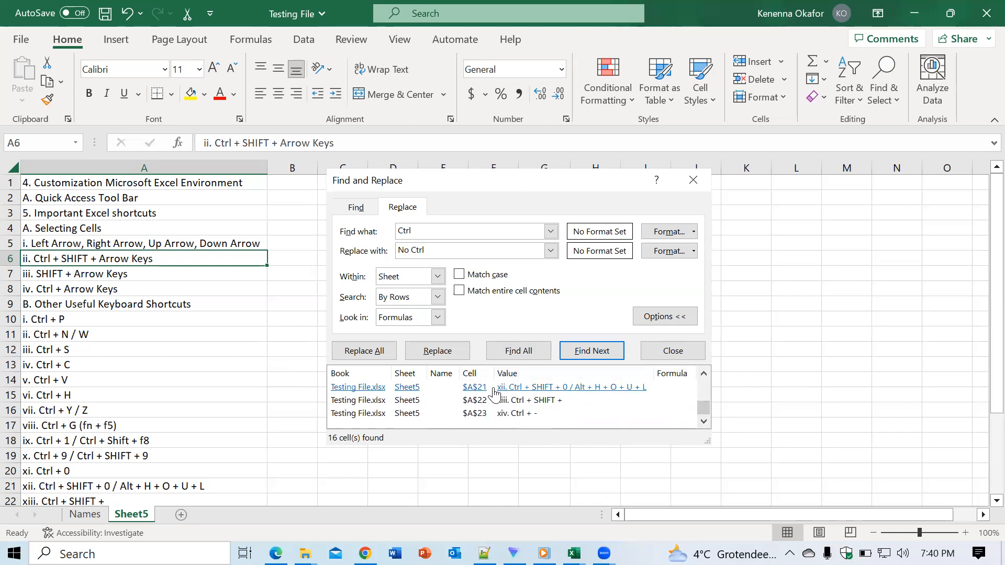
left_click(473, 388)
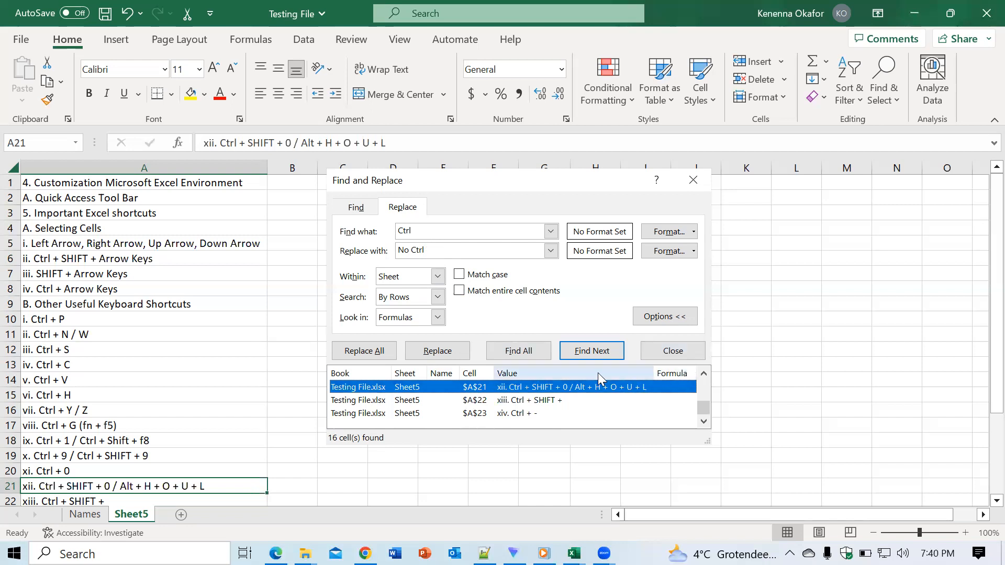
left_click(662, 353)
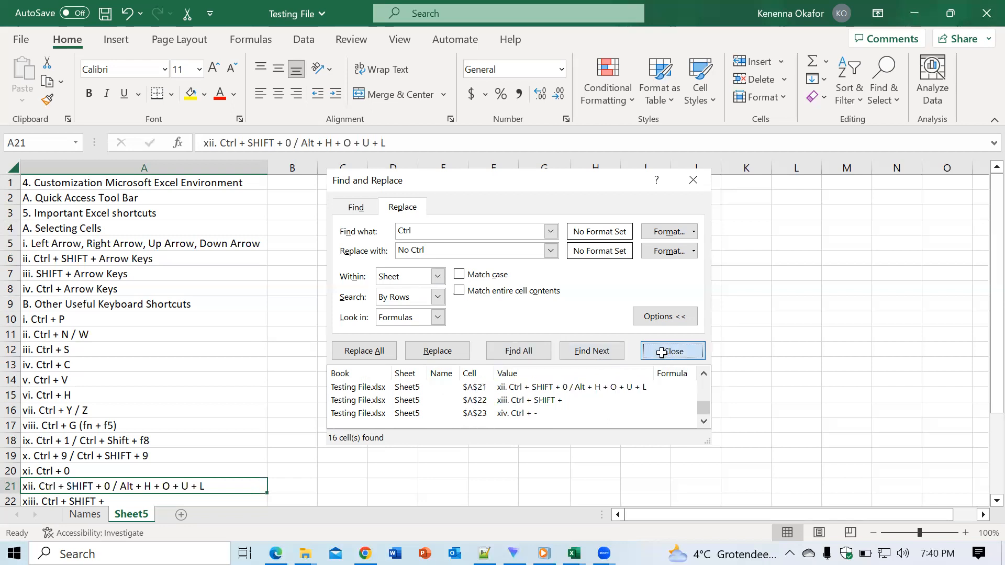
left_click(479, 302)
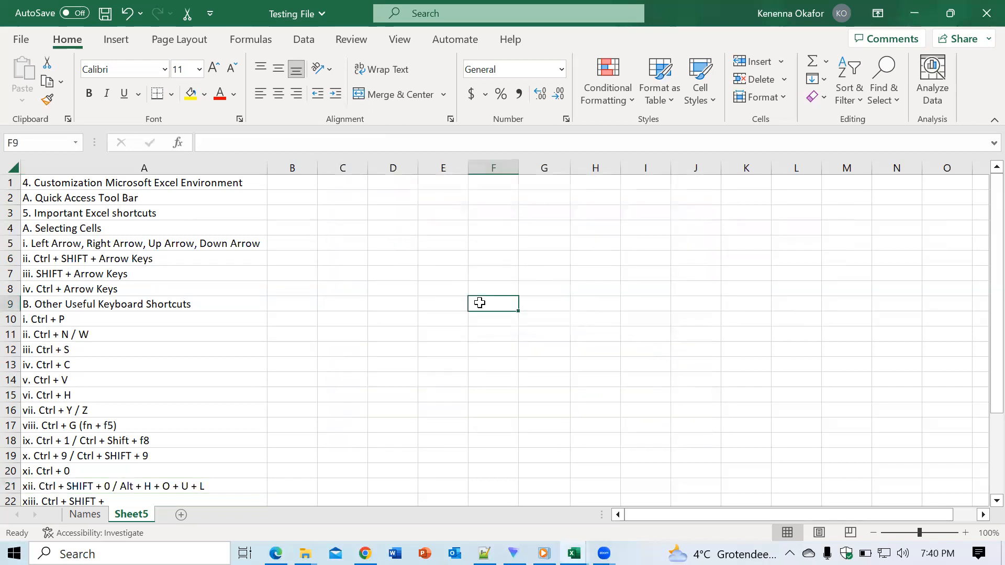
- Replace every "Ctrl" on the sheet with "No Ctrl" using Find and Replace
key("ctrl+h")
left_click(440, 309)
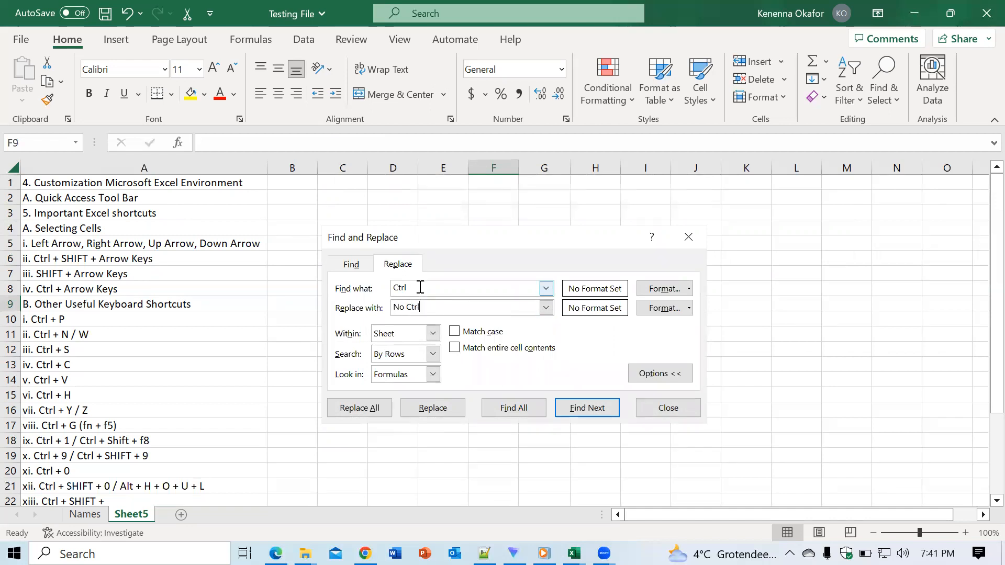
left_click(362, 409)
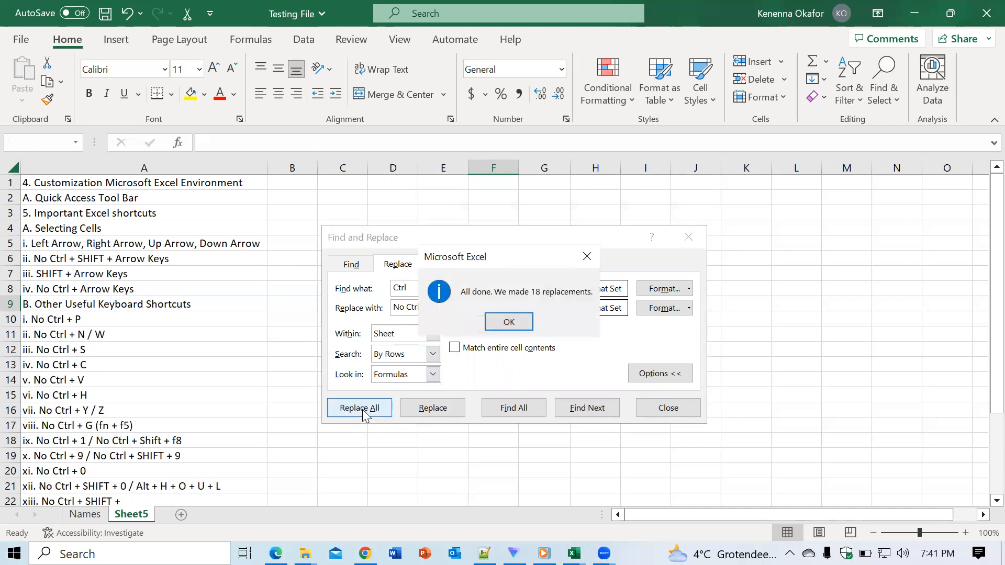
left_click(517, 328)
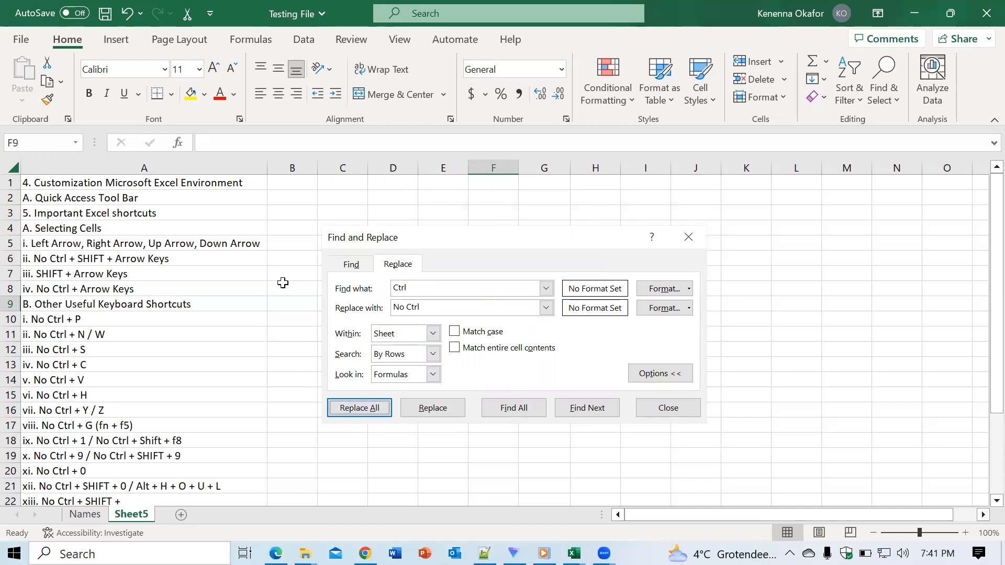
- Undo the sheet-wide replacement of "Ctrl"
left_click(283, 283)
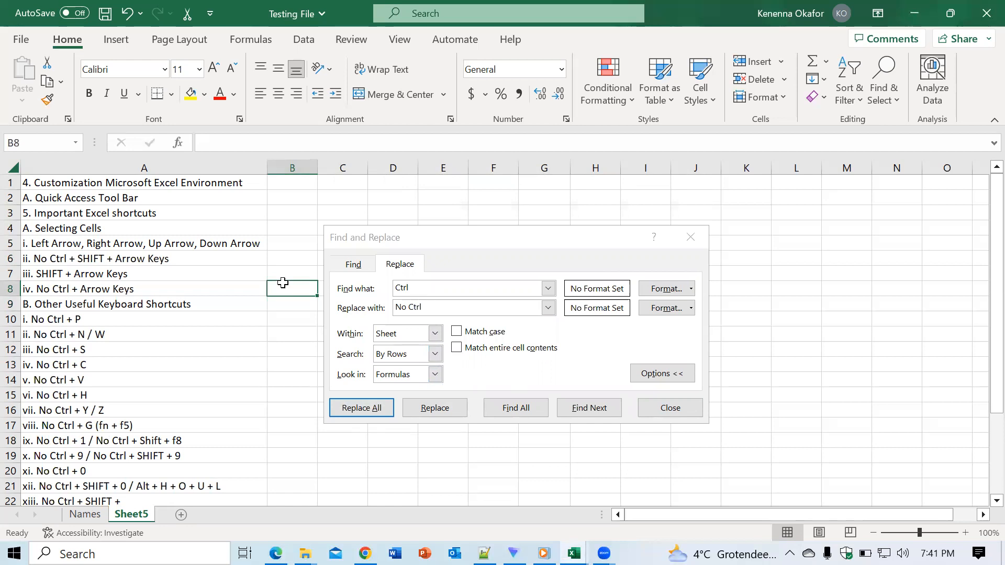
key("ctrl+z")
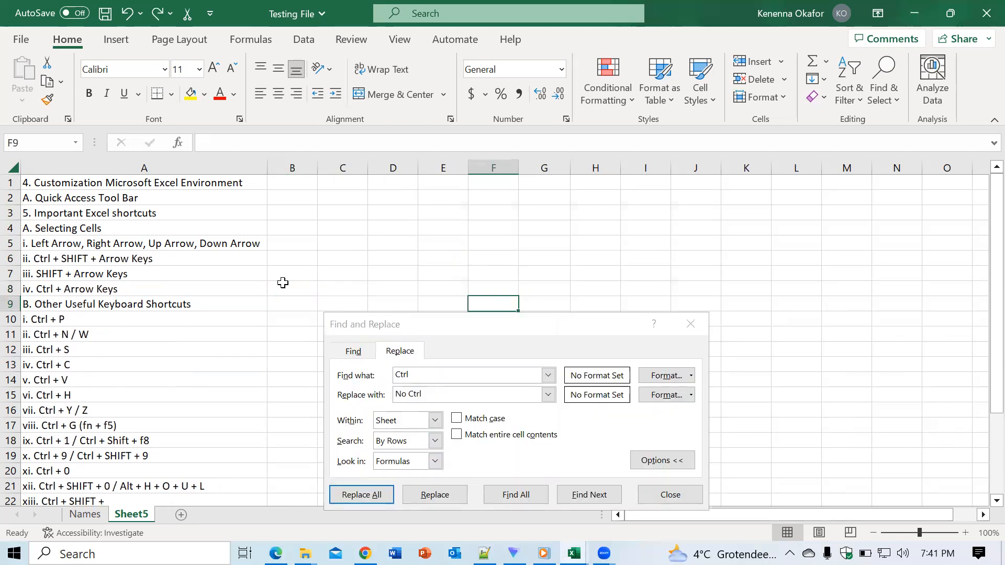
- Replace "Ctrl" with "No Ctrl" in cell A10 only and close Find and Replace
left_click(464, 329)
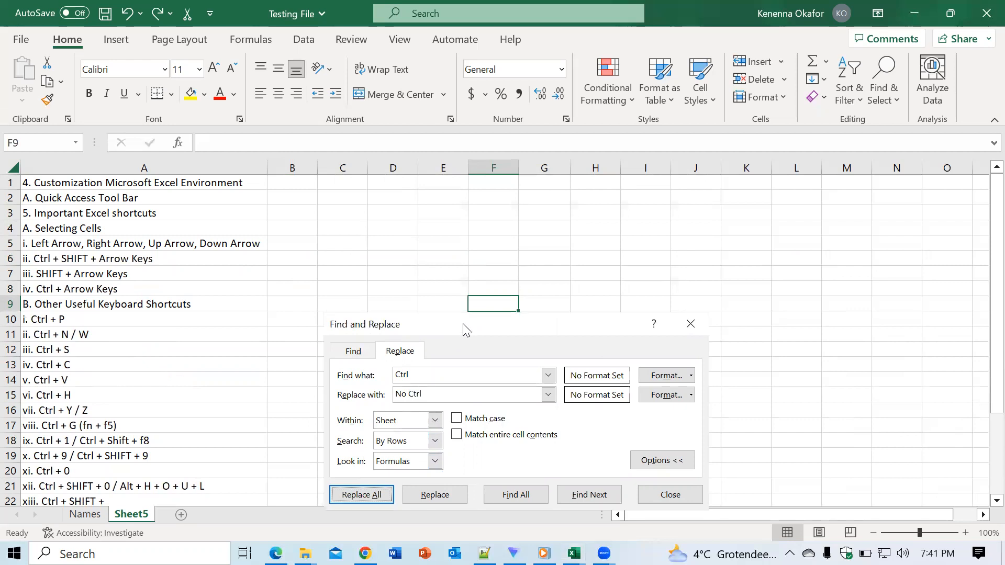
left_click_drag(464, 329, 472, 214)
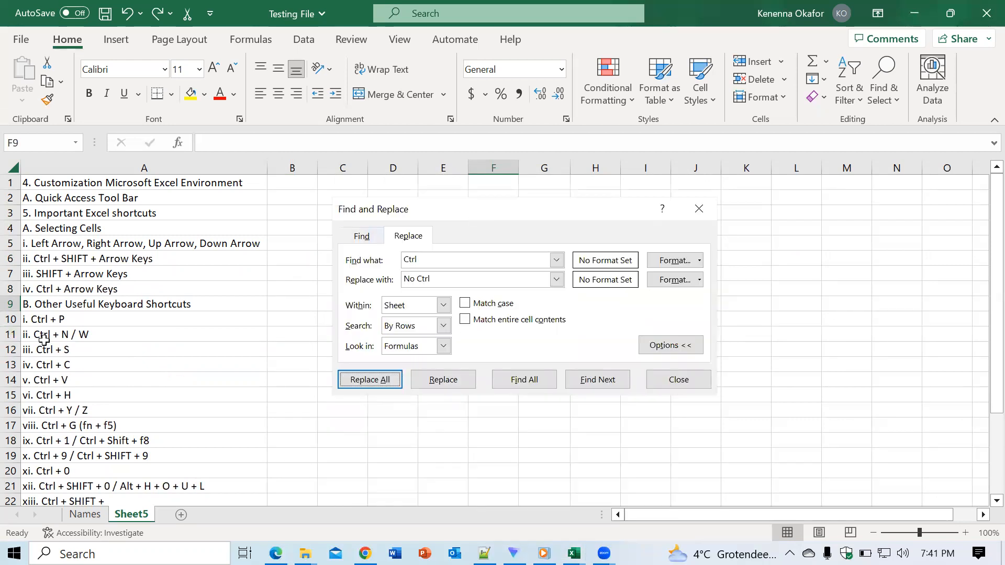
left_click(39, 321)
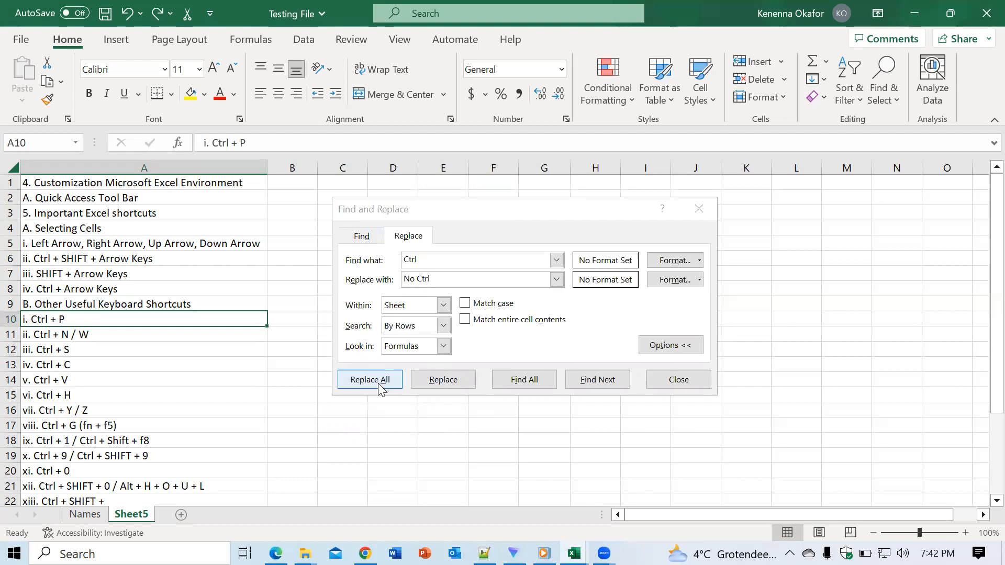
left_click(421, 383)
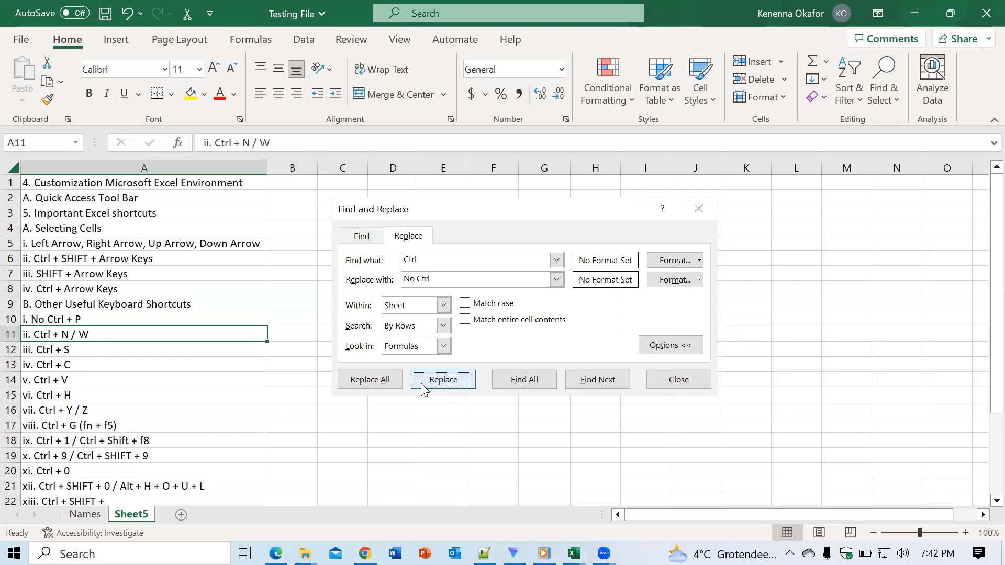
left_click(285, 336)
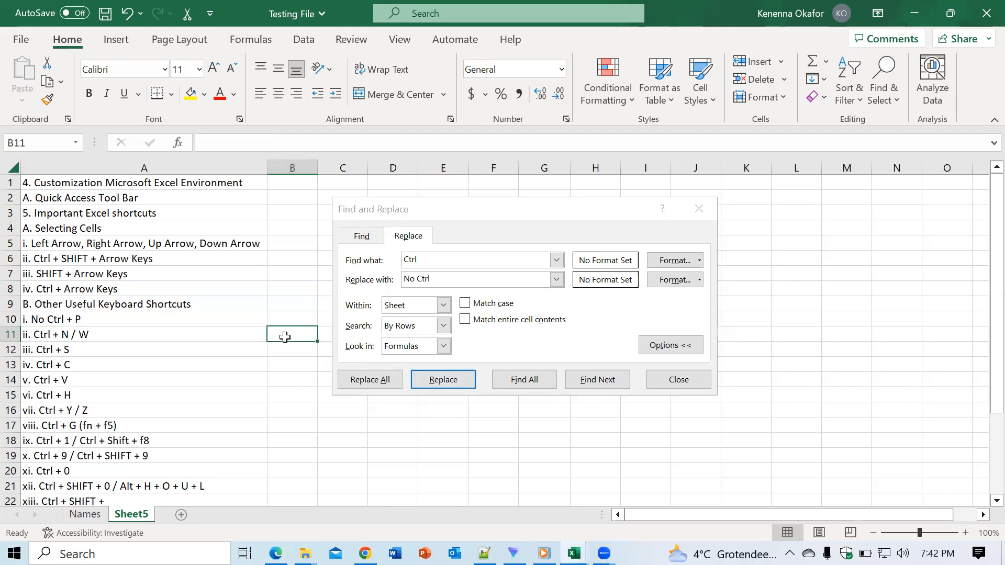
left_click(698, 209)
- Undo the single replacement in cell A10
left_click(482, 276)
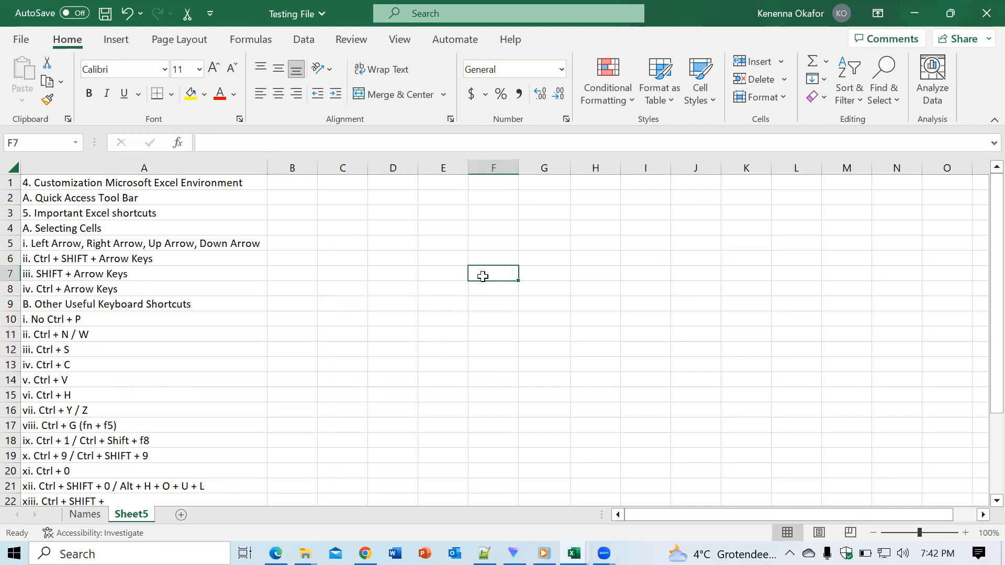
key("ctrl+z")
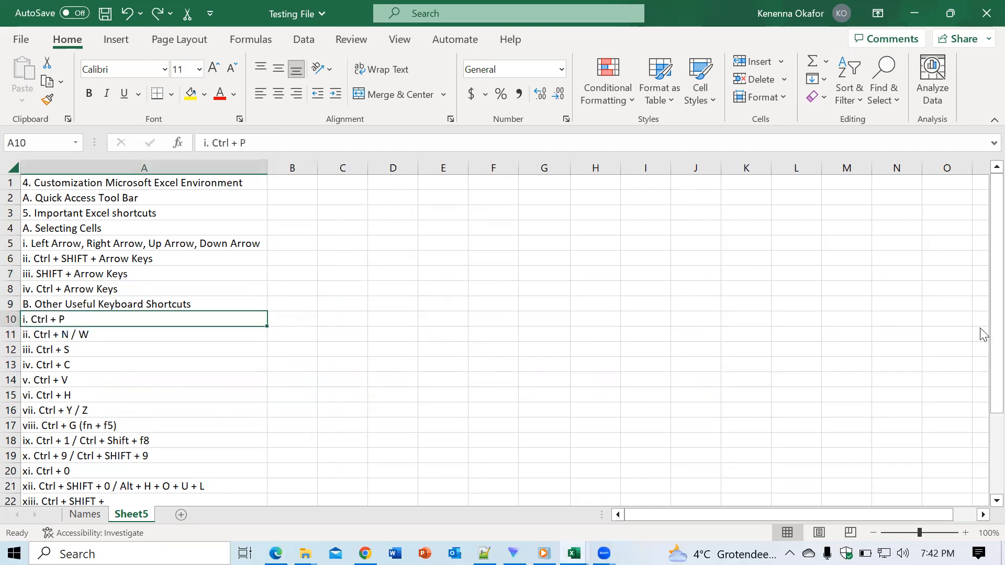
left_click_drag(984, 341, 982, 384)
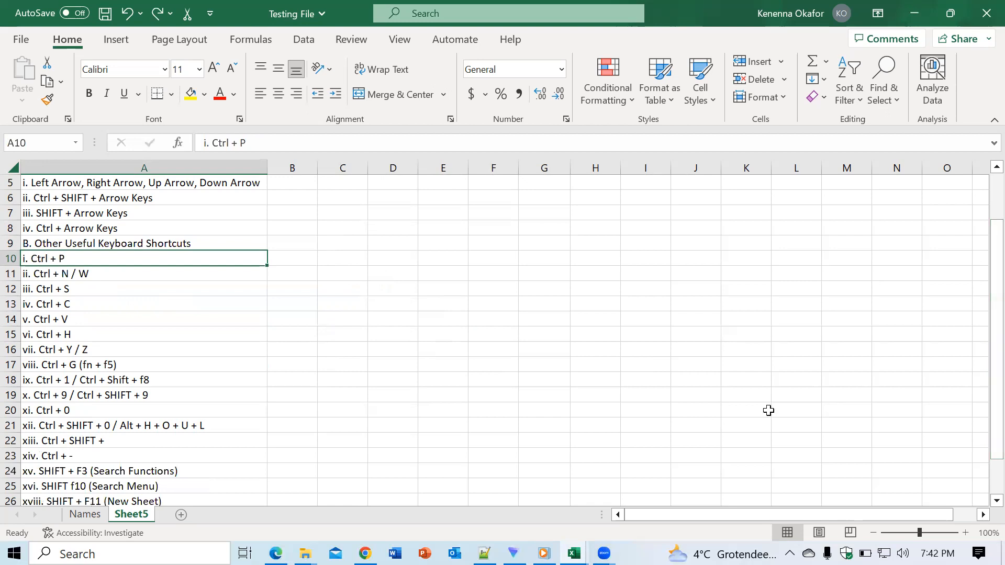
left_click(600, 378)
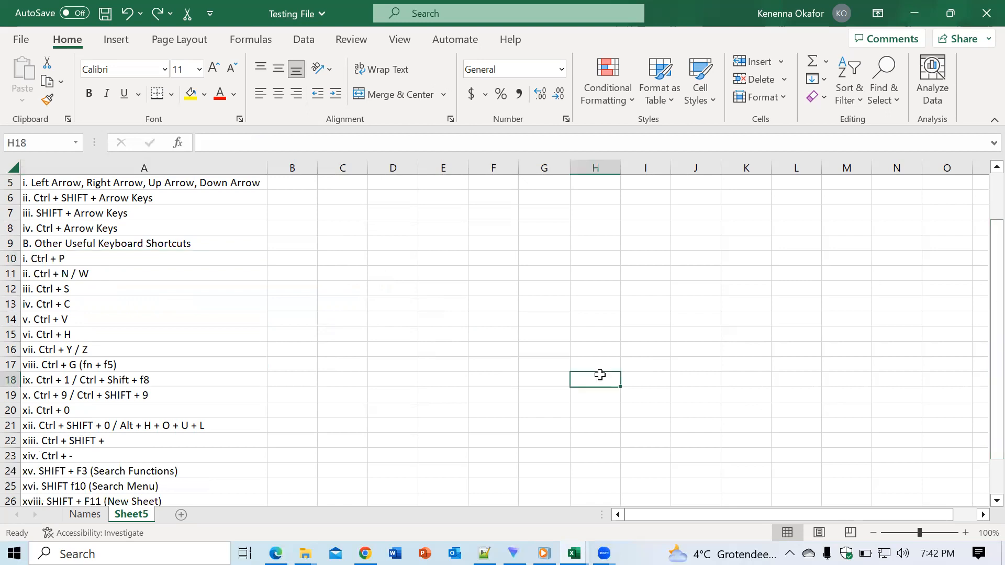
- Enter a short first name in cell H18 and check the entry by selecting it and its neighbouring cells
type("kene")
left_click(597, 287)
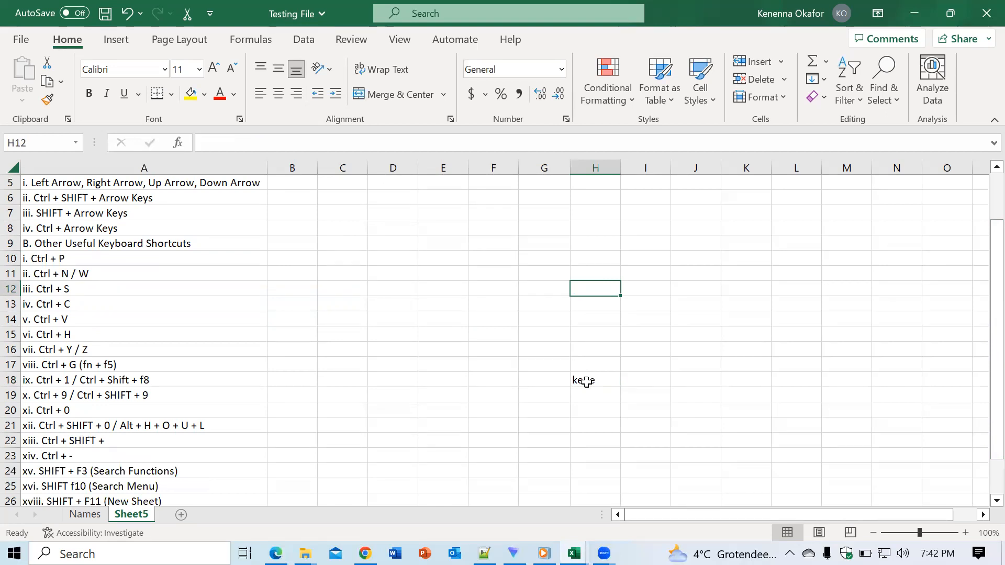
left_click(587, 382)
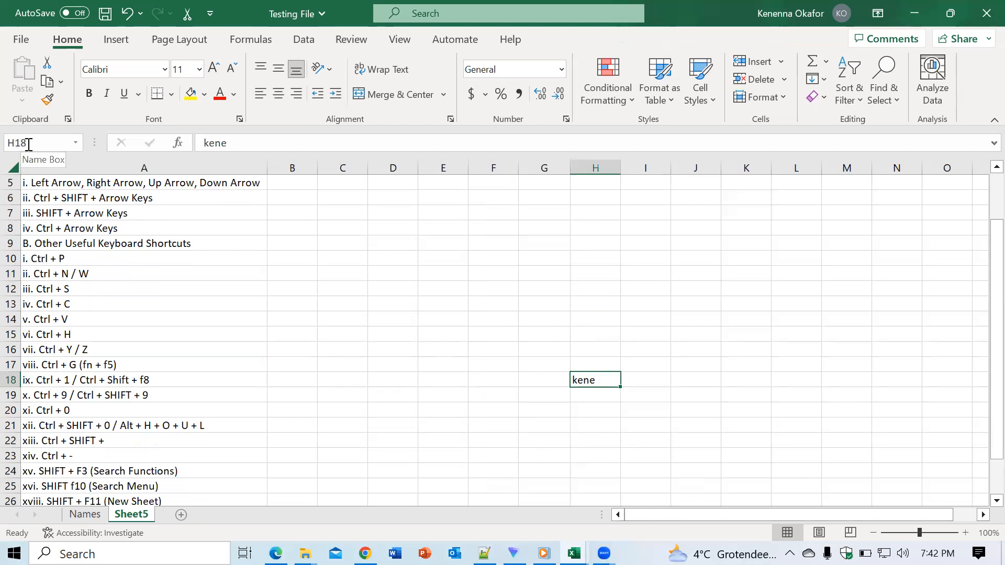
left_click(593, 365)
left_click(589, 381)
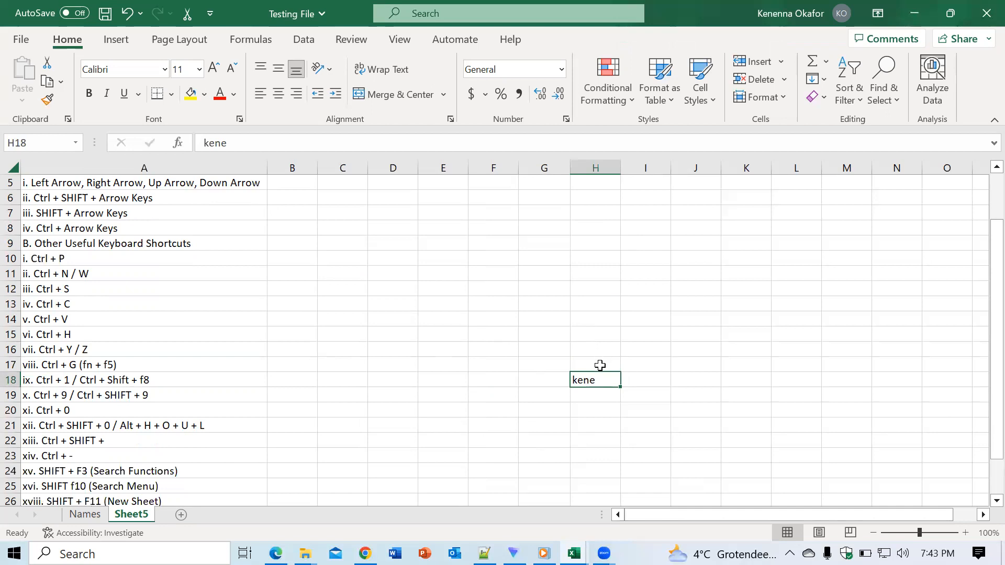
left_click(597, 363)
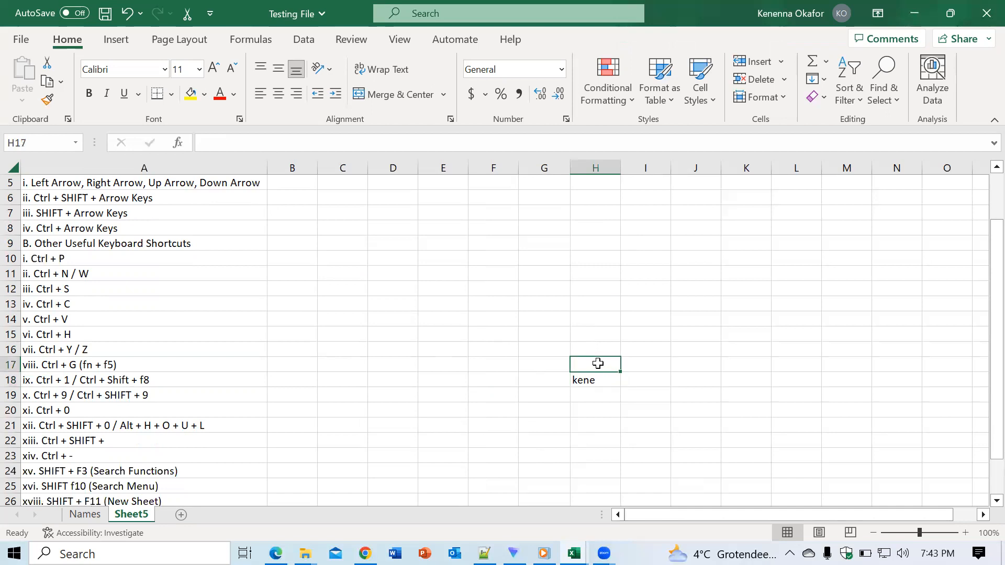
left_click(652, 365)
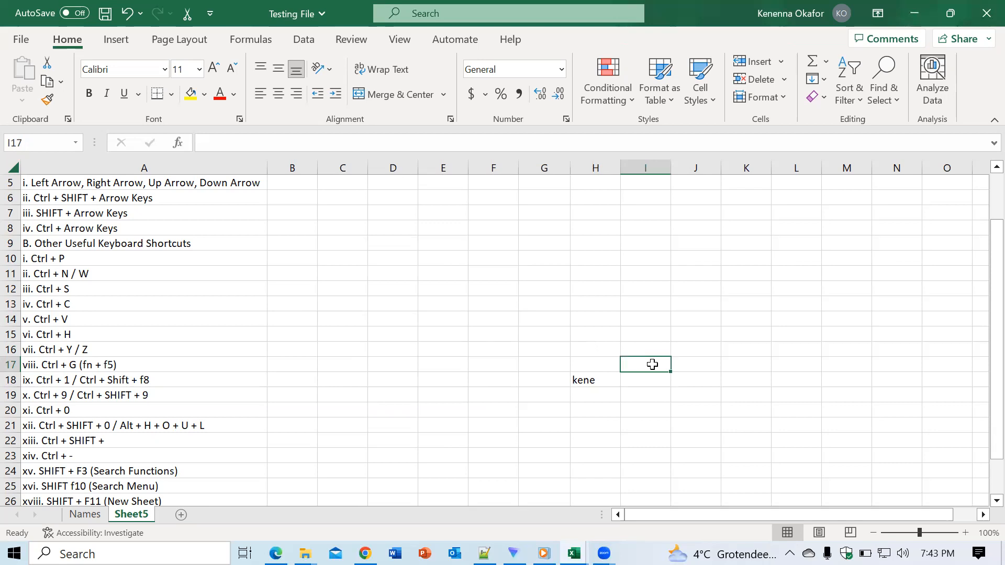
- Undo the name entry in cell H18 and restore it, performing the undo and redo twice
key("ctrl+z")
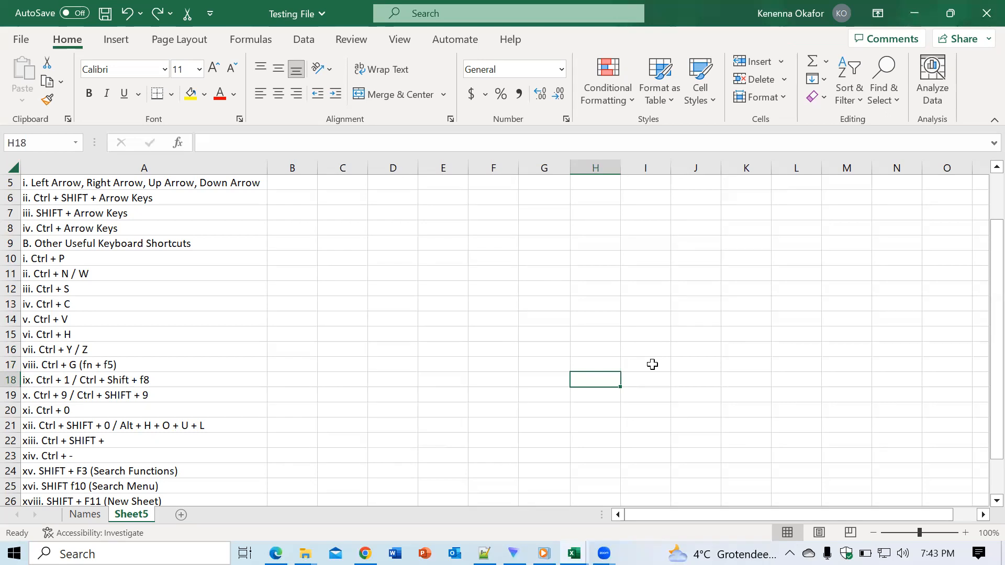
type("kene")
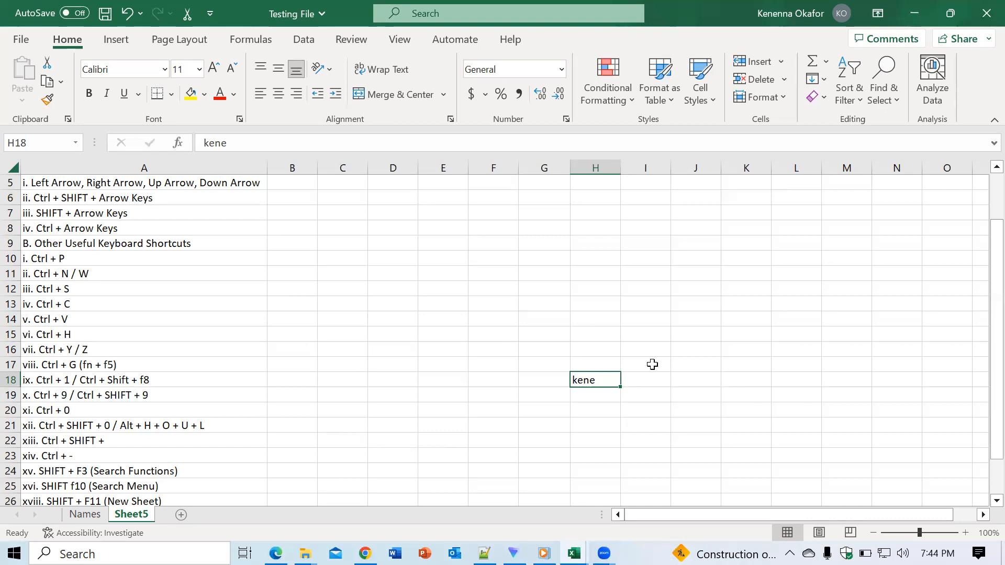
left_click(126, 15)
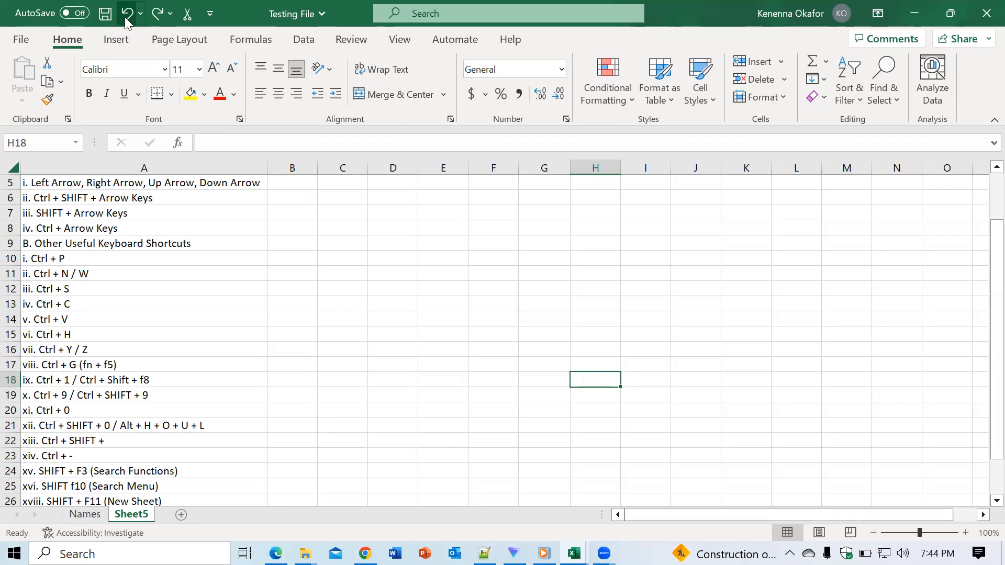
left_click(151, 19)
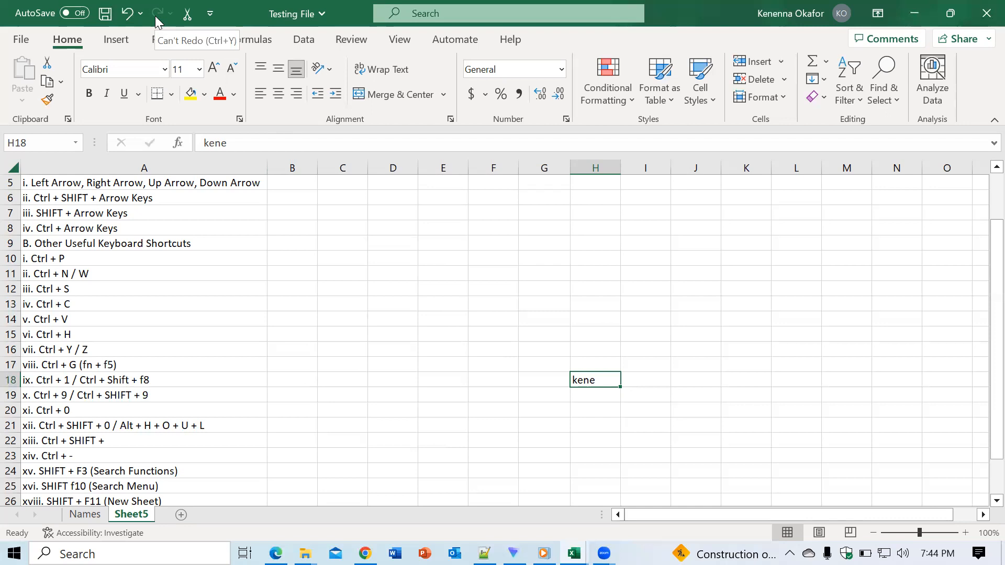
- Clear the name from cell H18 and select an empty cell elsewhere
key("BackSpace")
left_click(467, 344)
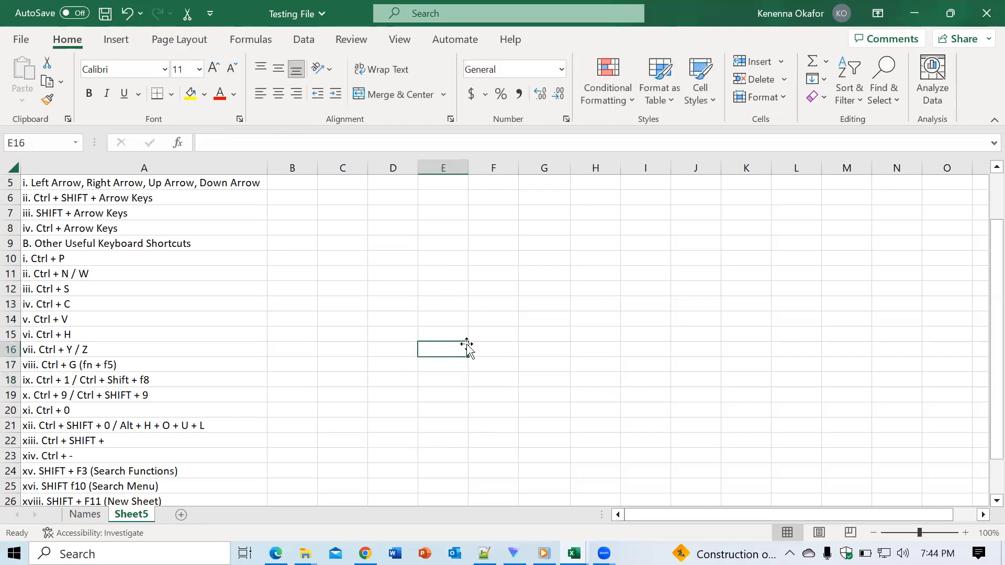
left_click(534, 334)
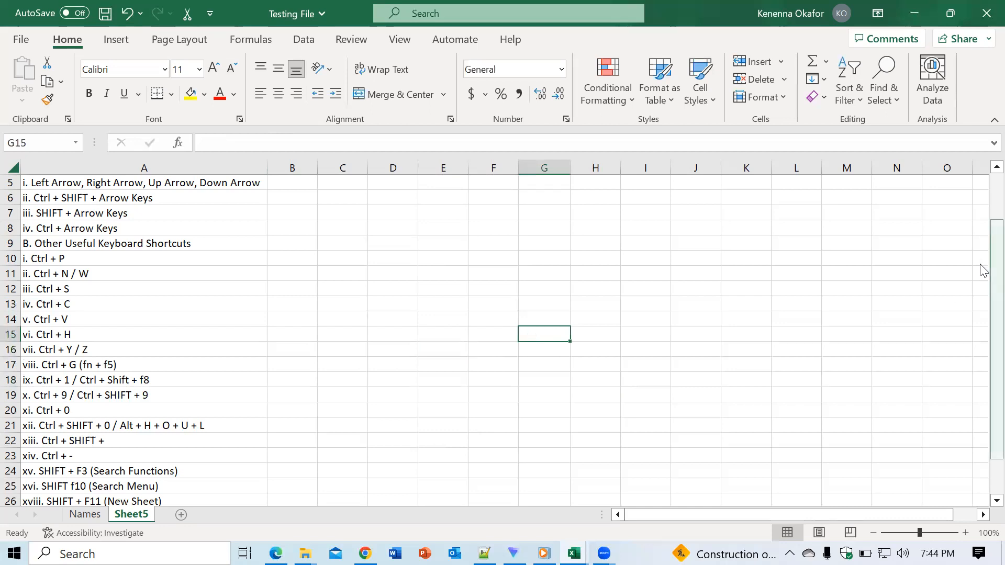
- View the Go To dialog from empty cell L15 and close it without choosing a reference
left_click_drag(981, 266, 982, 322)
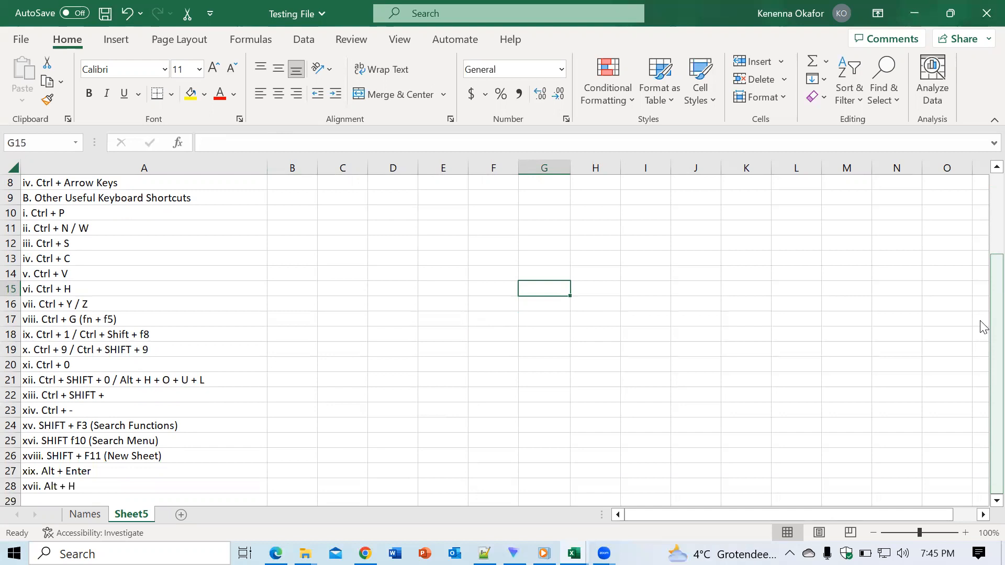
left_click(791, 291)
key("ctrl+g")
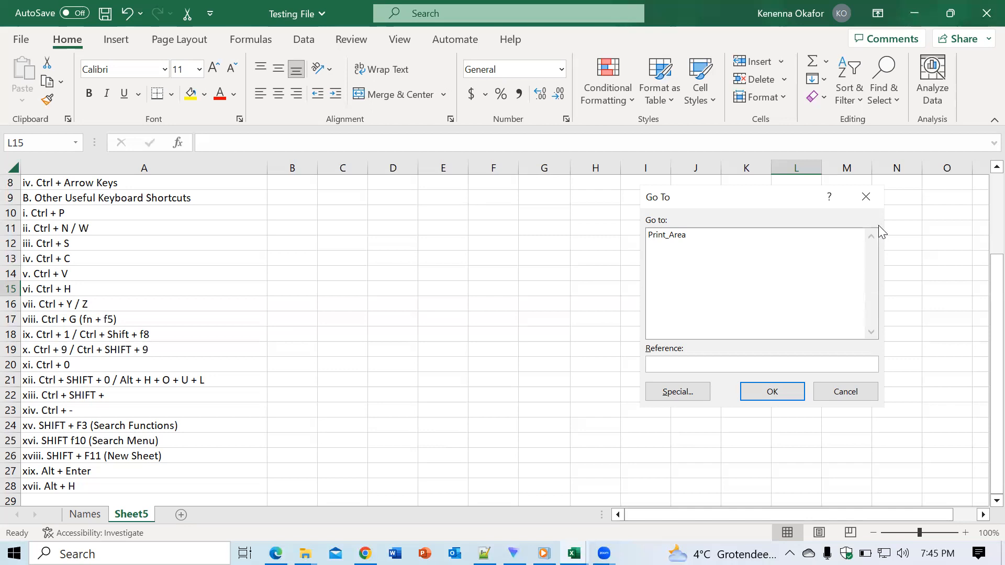
left_click(866, 198)
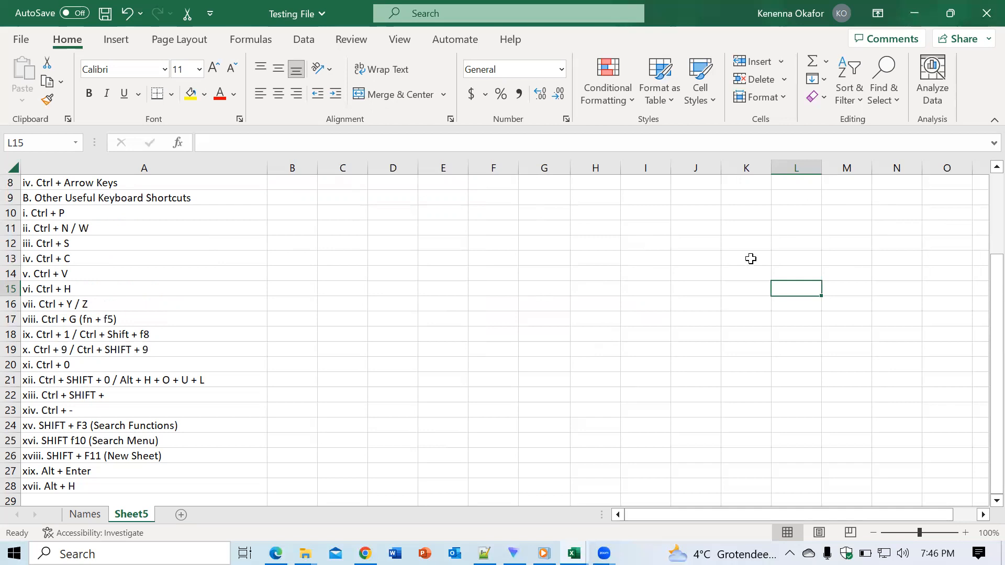
- Select empty cell H16 and reopen the Go To dialog
left_click(709, 290)
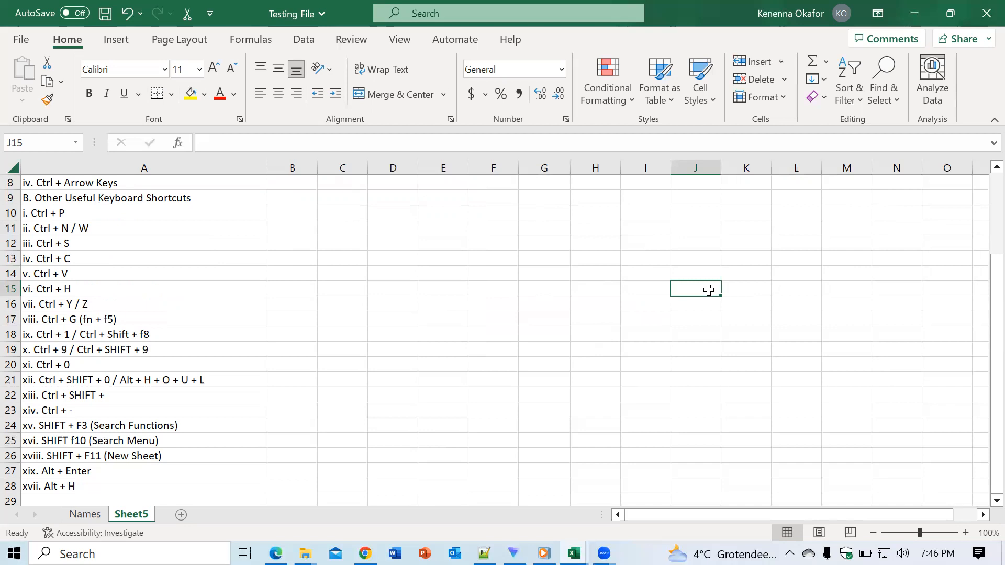
left_click(595, 303)
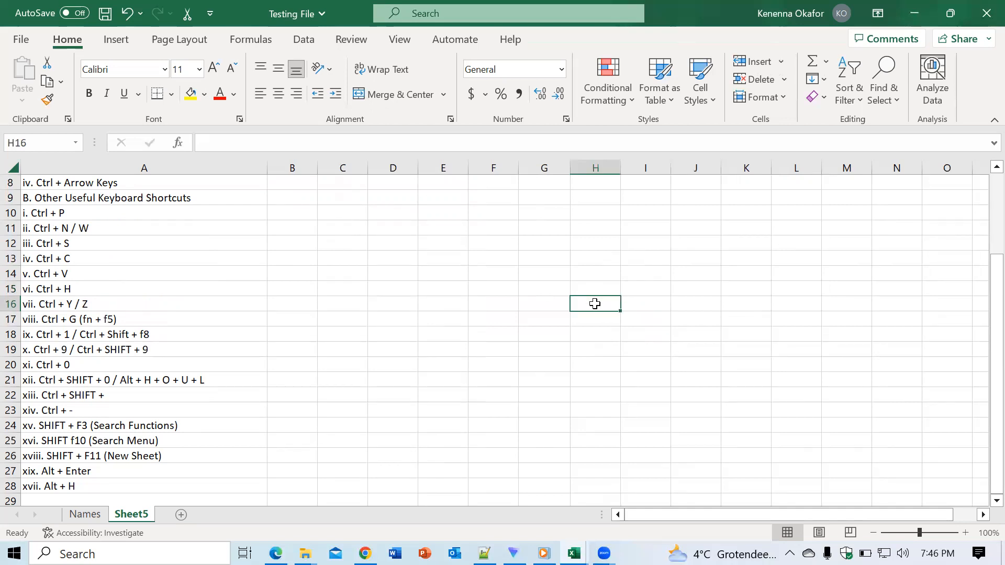
key("ctrl+g")
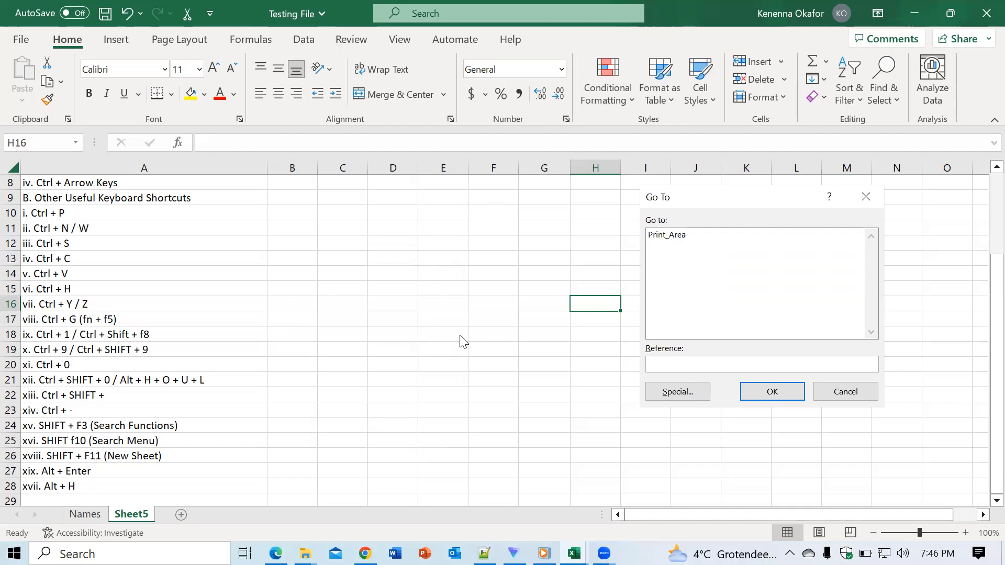
left_click(690, 240)
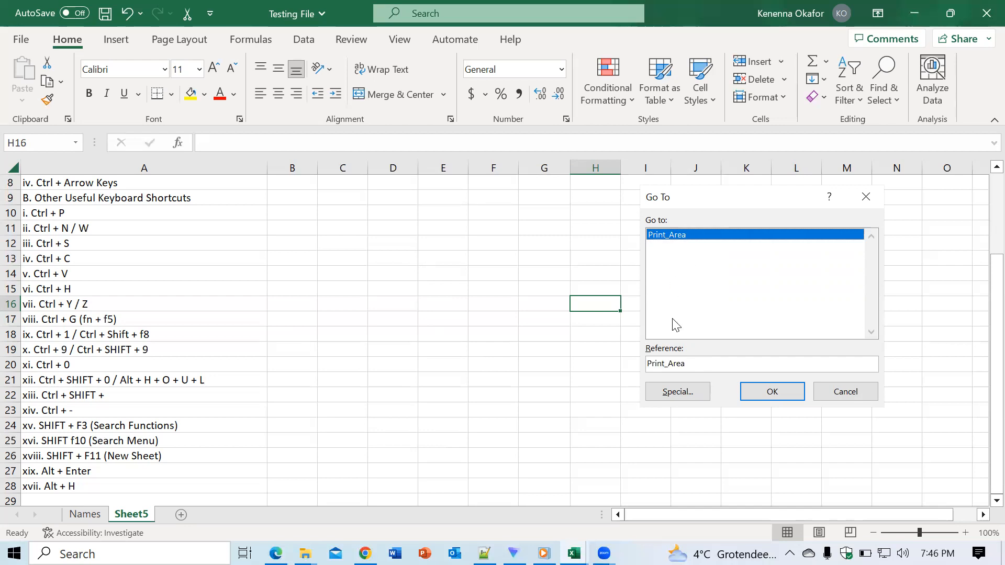
key("BackSpace")
key("BackSpace")
key("BackSpace")
key("BackSpace")
key("BackSpace")
key("BackSpace")
key("BackSpace")
key("BackSpace")
key("BackSpace")
key("BackSpace")
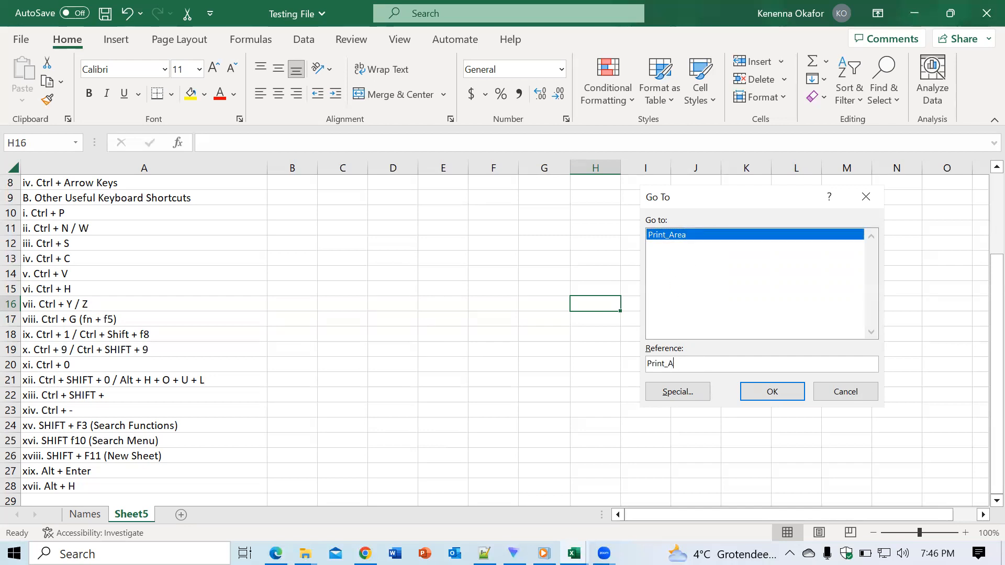
type("Names")
type("!")
type("$A$1")
left_click(692, 239)
left_click_drag(684, 364, 93, 417)
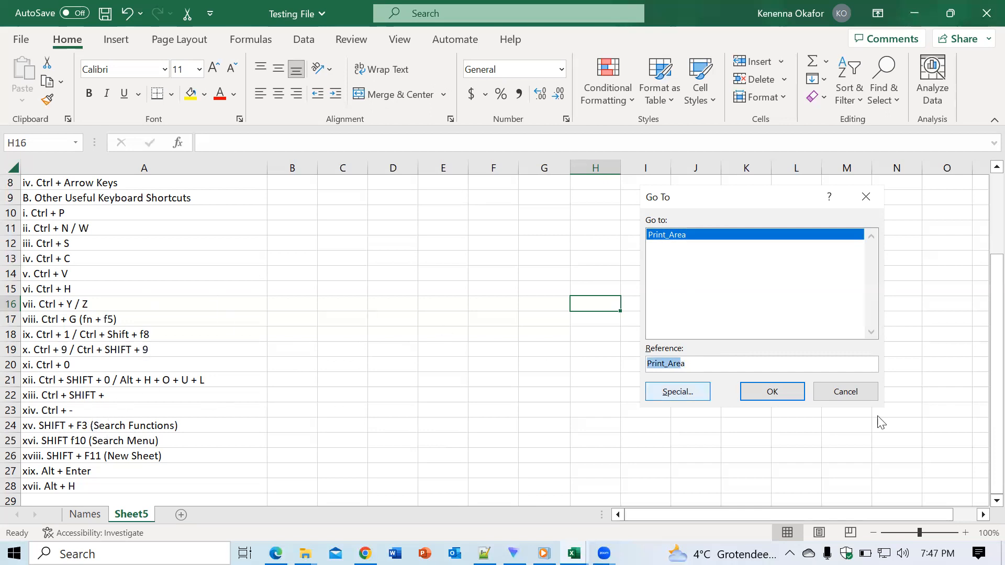
left_click(857, 393)
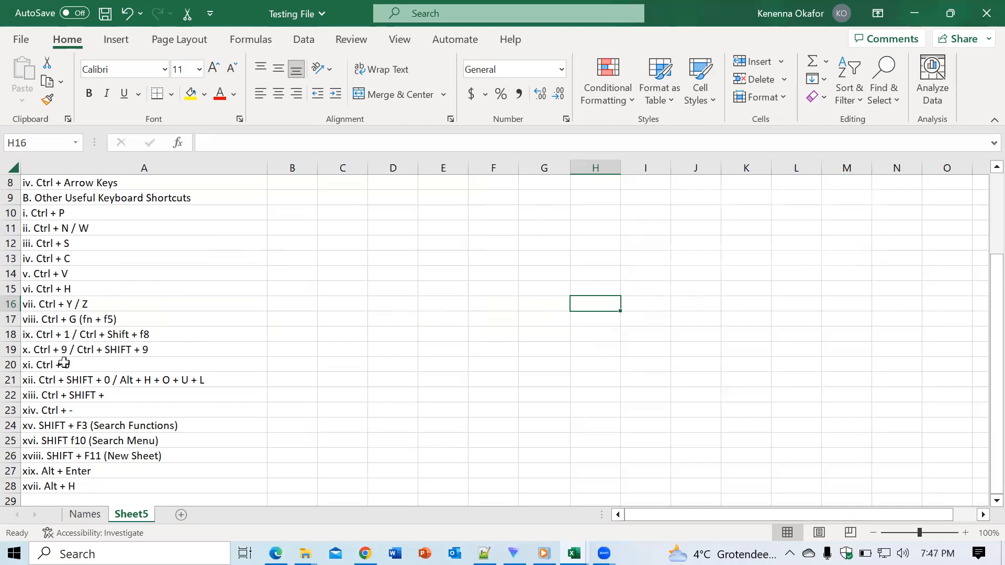
- Enter the text "To A1" in cell D13 and reselect that cell
left_click(409, 256)
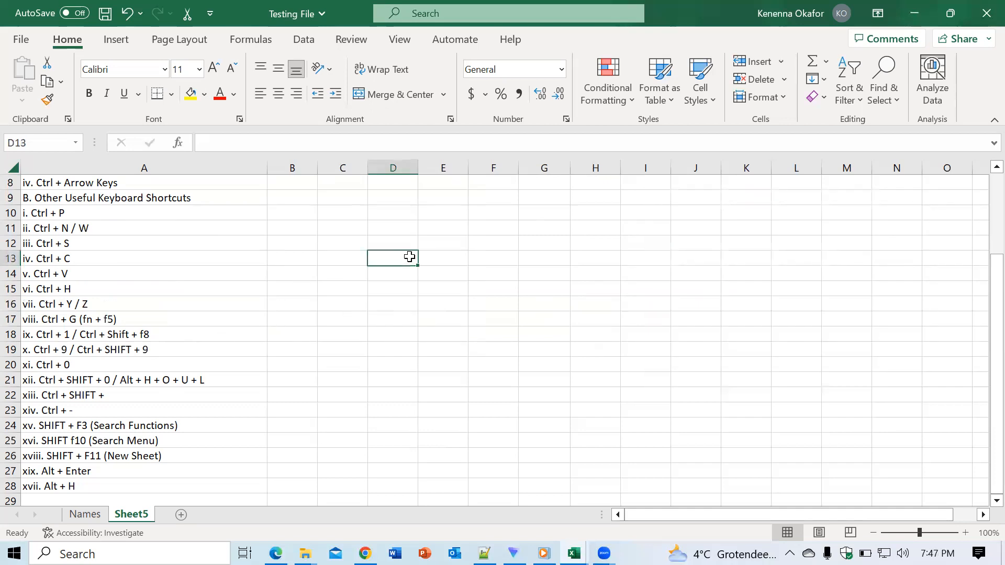
type("fhfhff")
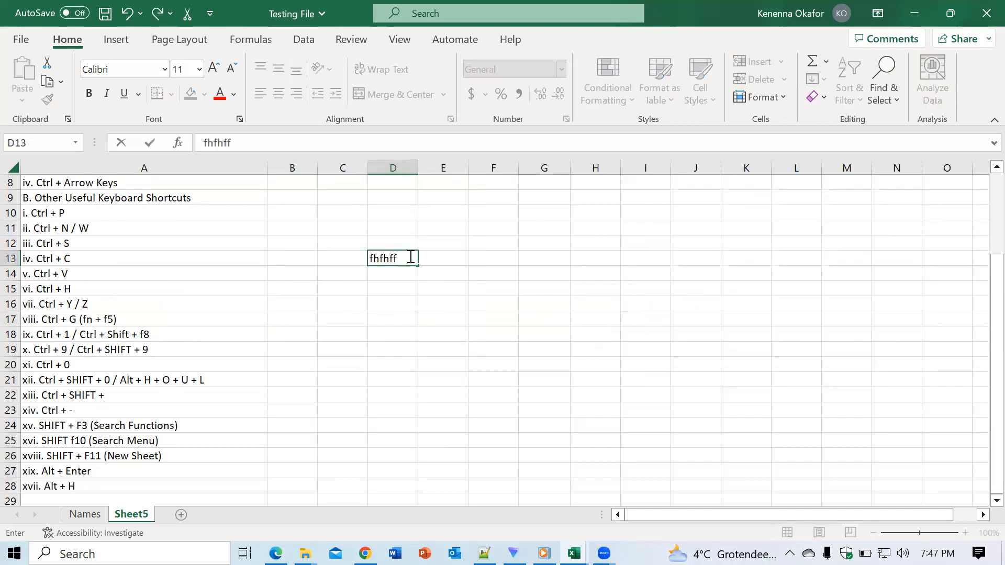
key("BackSpace")
key("BackSpace")
key("BackSpace")
key("BackSpace")
key("BackSpace")
key("BackSpace")
type("To A1")
left_click(428, 261)
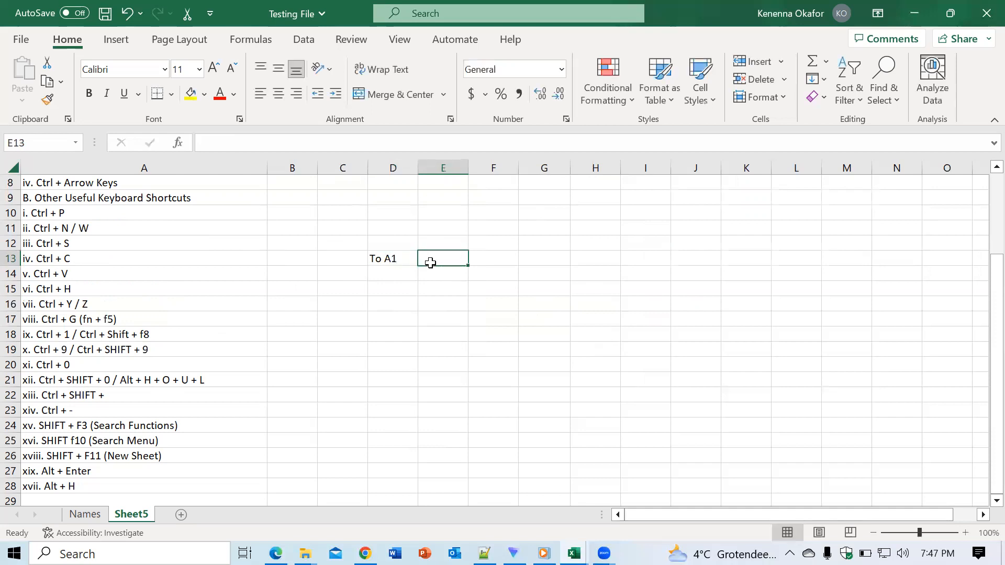
left_click(394, 260)
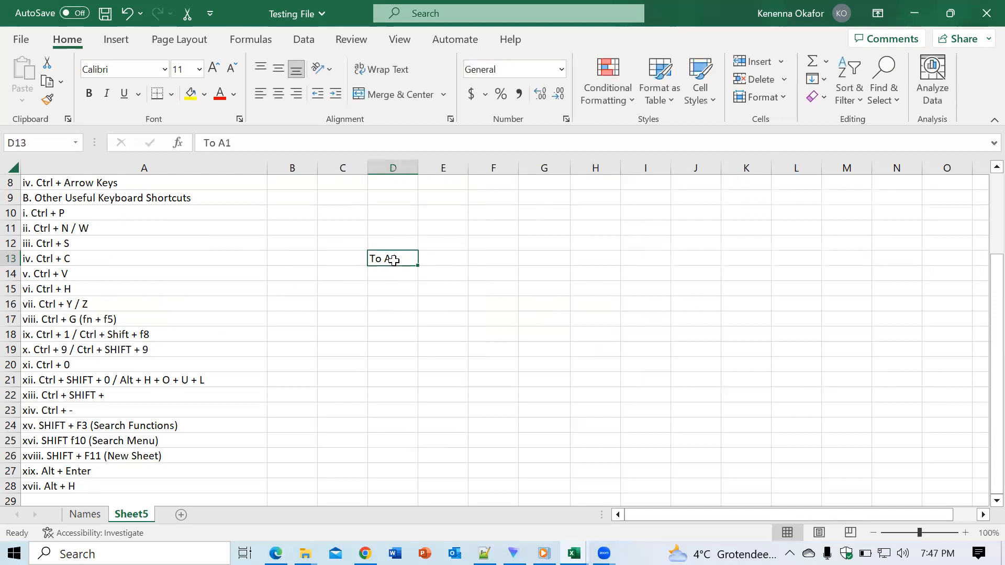
- Use Go To with the reference Names!A1 to reach cell A1 on the Names sheet
key("ctrl+g")
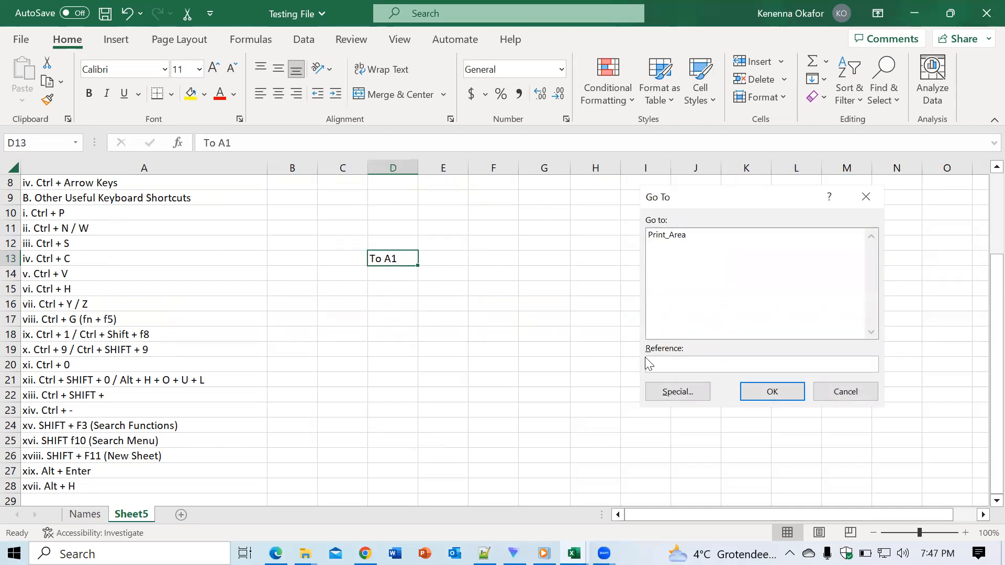
type("Names!A1")
left_click(716, 251)
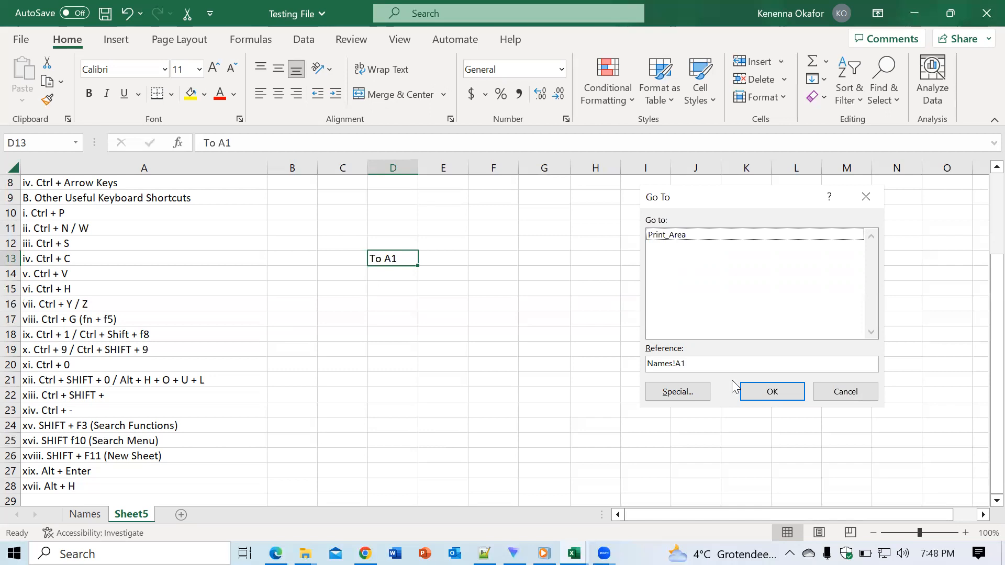
left_click(762, 393)
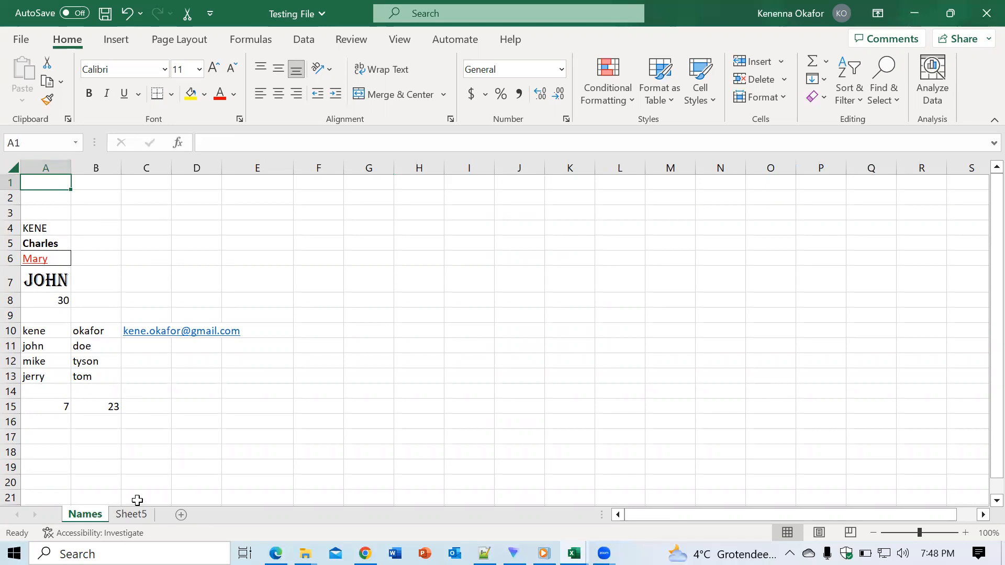
- Return to Sheet5, clear the text in cell D13 and select empty cell D18
left_click(128, 514)
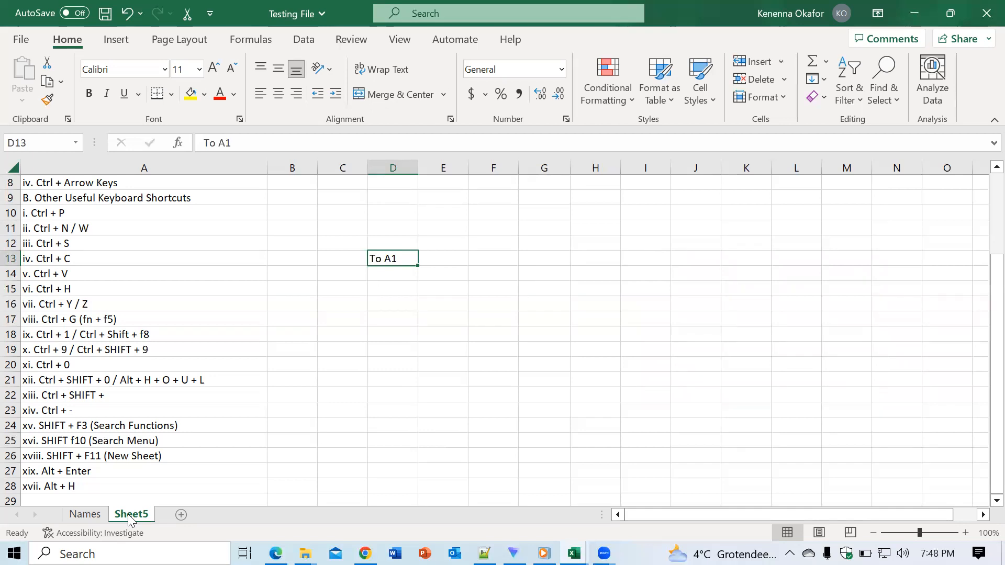
key("BackSpace")
left_click(373, 330)
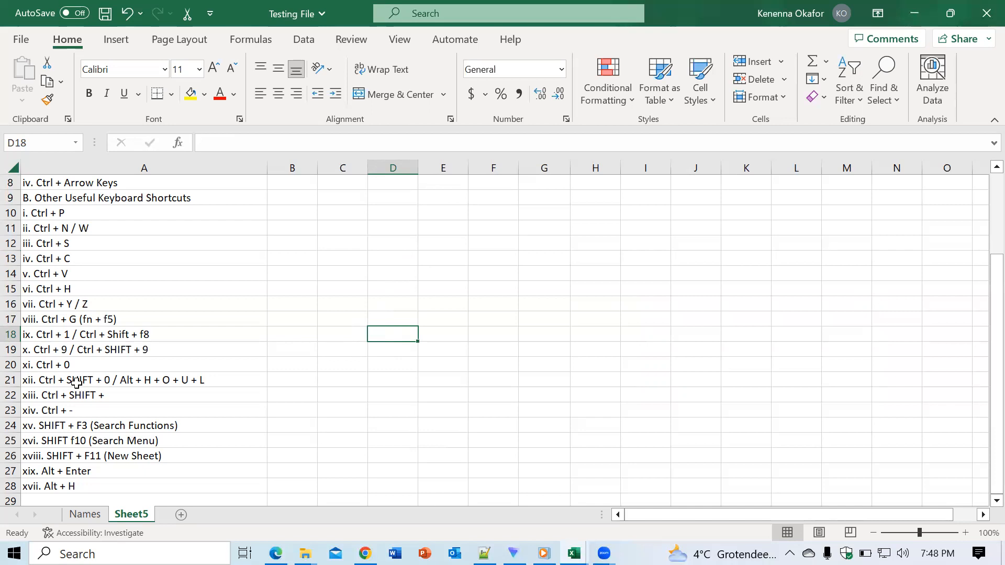
- View the Format Cells font settings for empty cell G15 and close them without changes
left_click(502, 286)
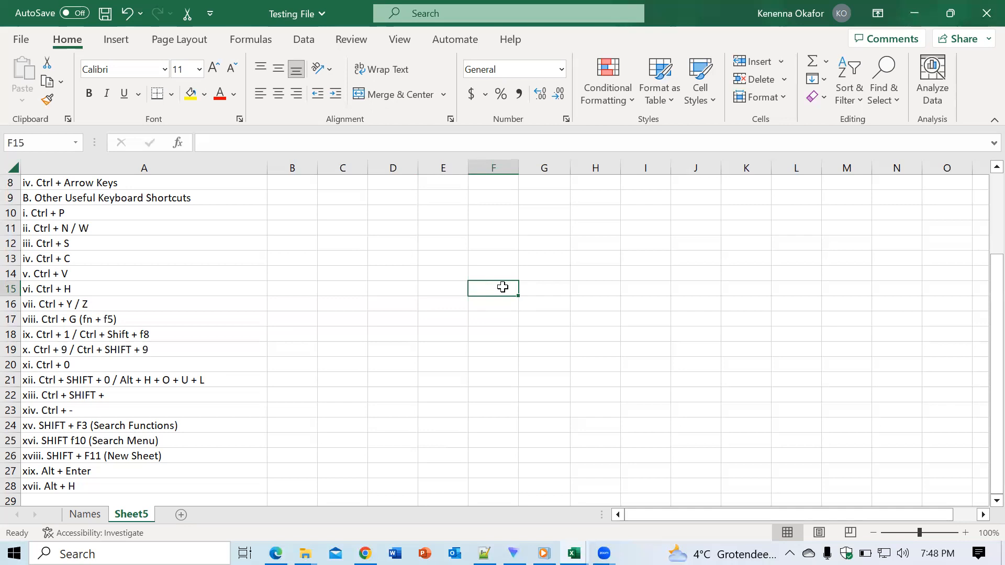
left_click(545, 292)
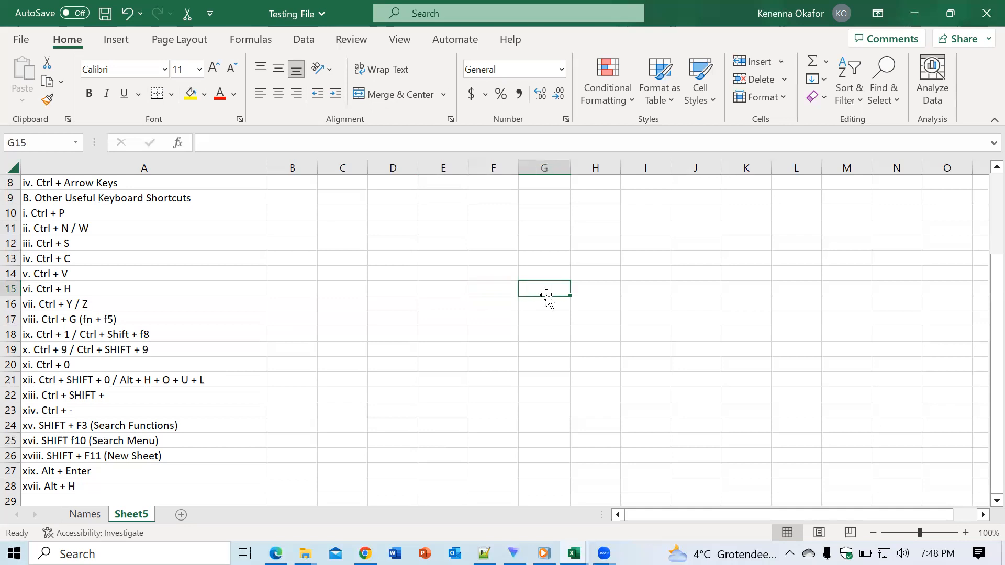
key("ctrl+1")
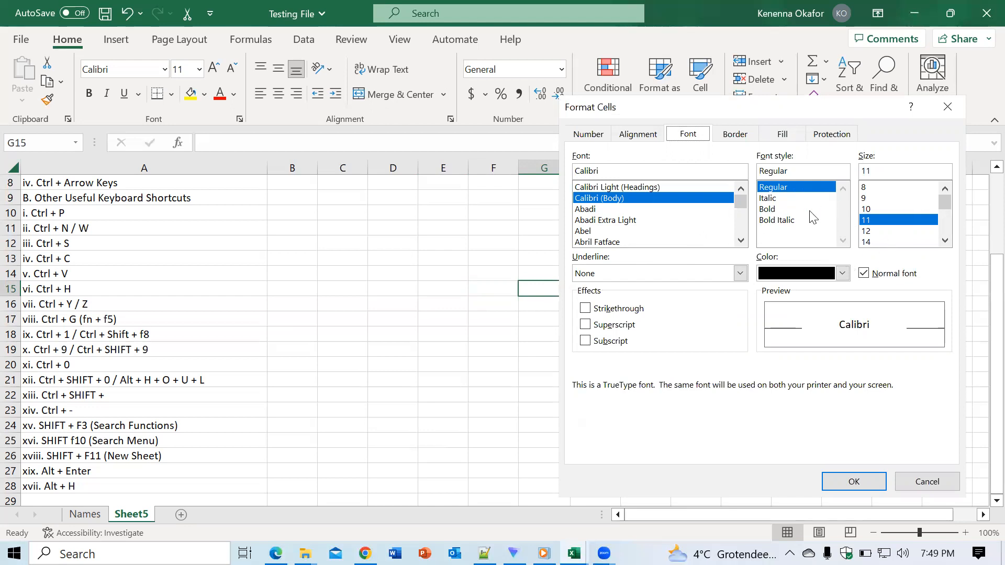
left_click(947, 107)
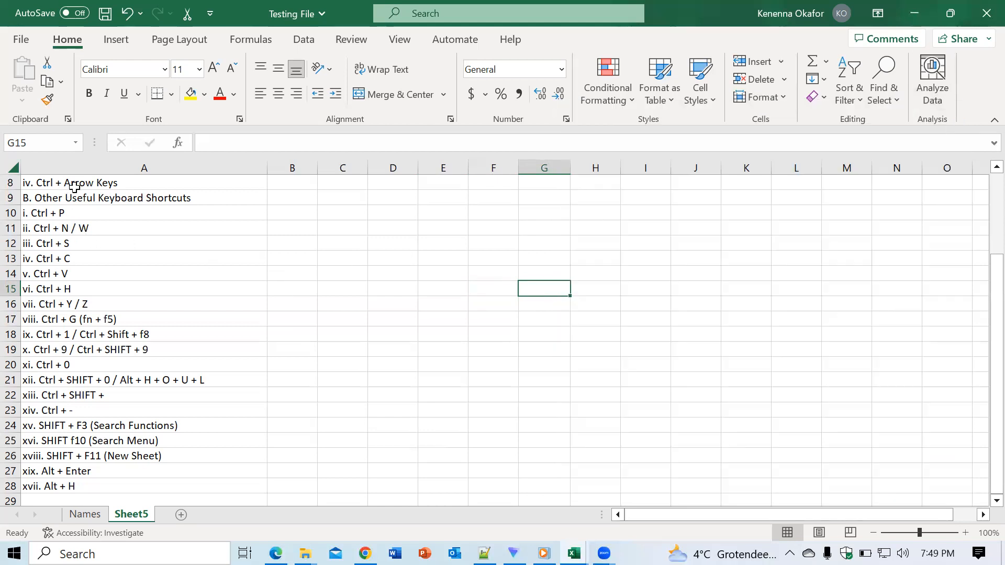
- Set the font size of the heading in cell A1 to 28 with Format Cells, and select an empty cell
left_click_drag(982, 318, 980, 220)
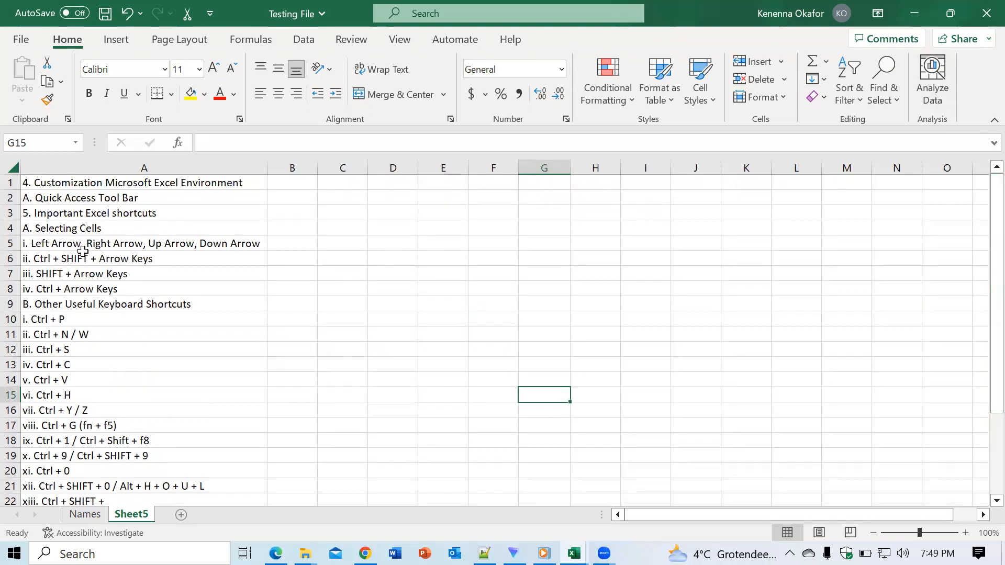
left_click(81, 181)
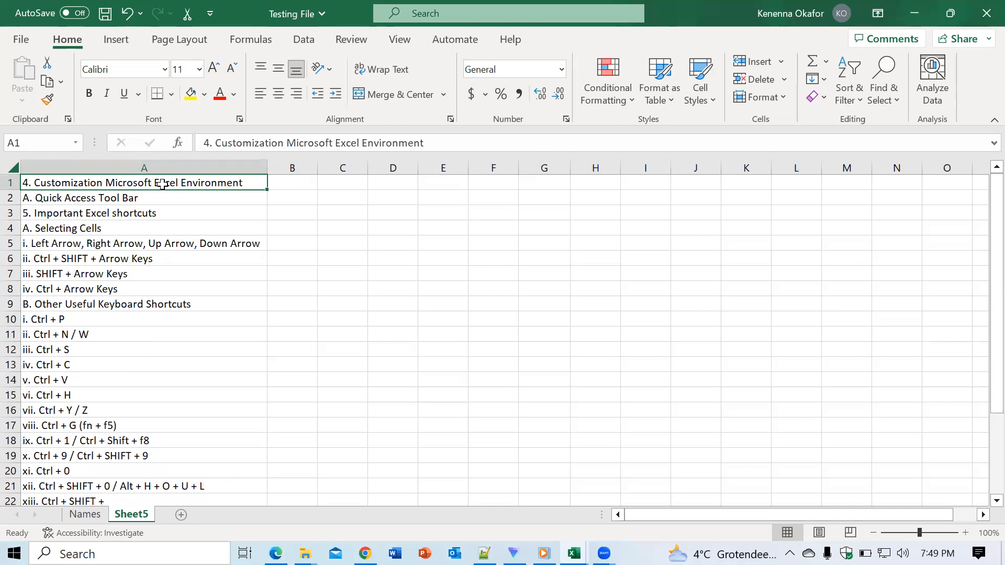
key("ctrl+1")
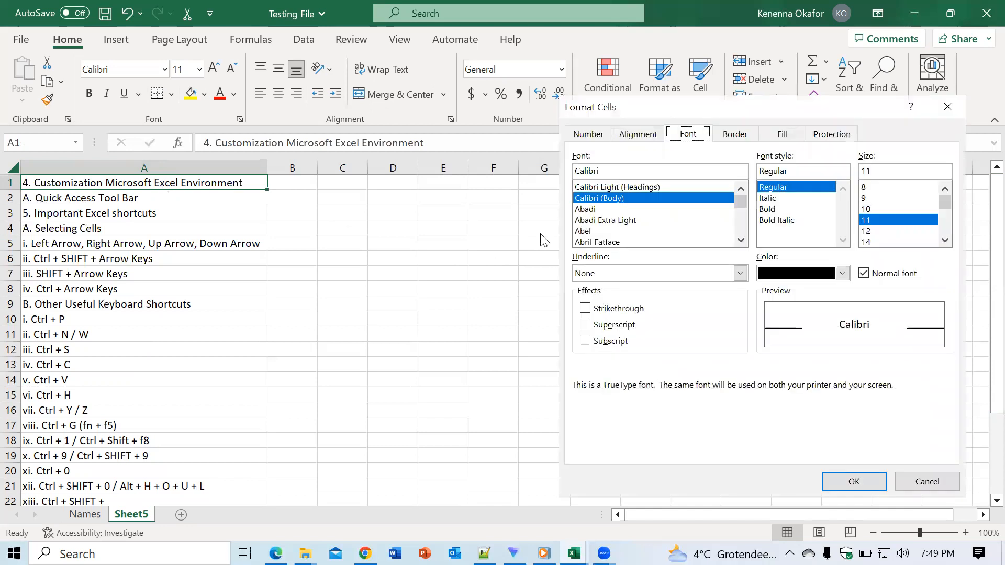
left_click_drag(947, 201, 947, 218)
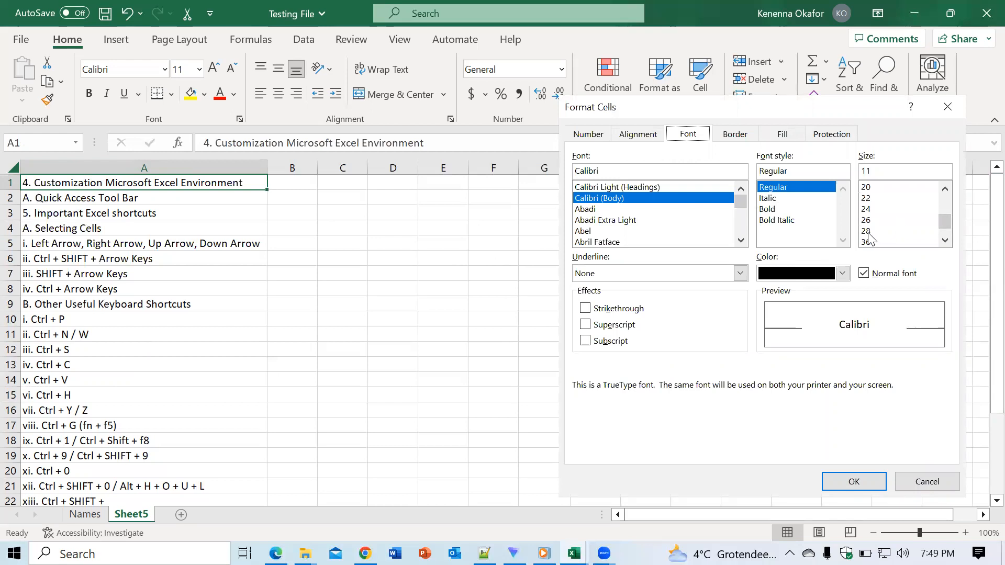
left_click(867, 231)
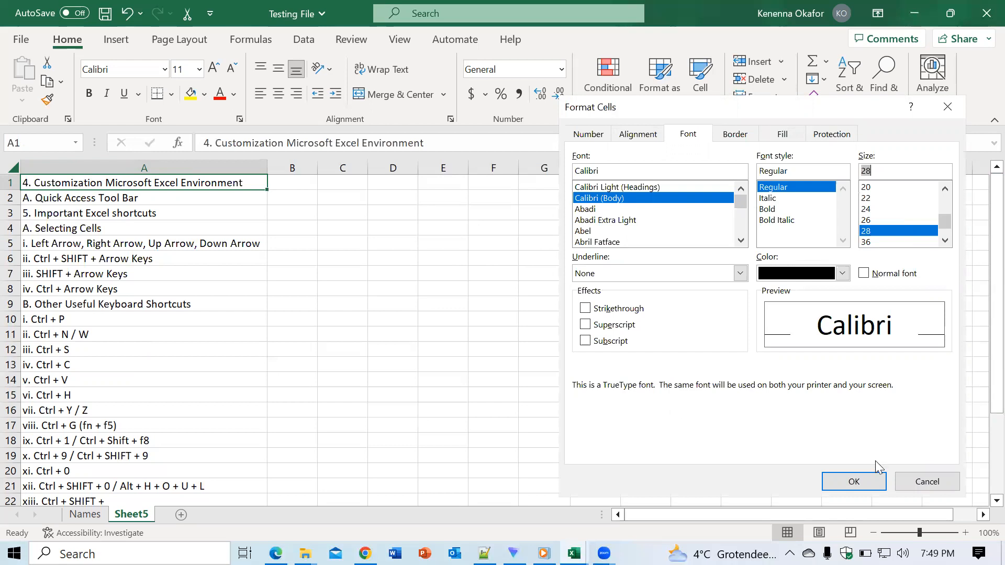
left_click(852, 485)
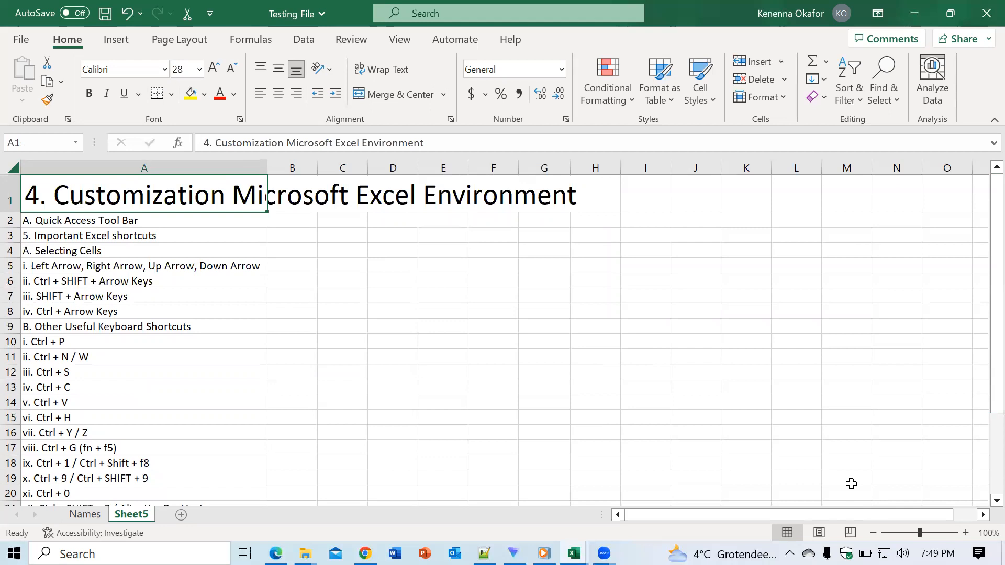
left_click(532, 261)
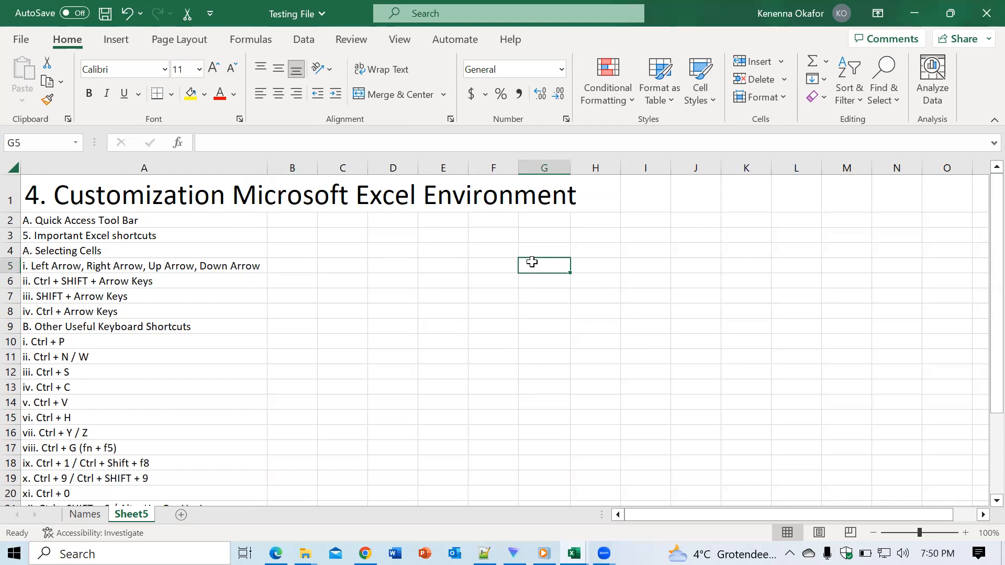
left_click(458, 232)
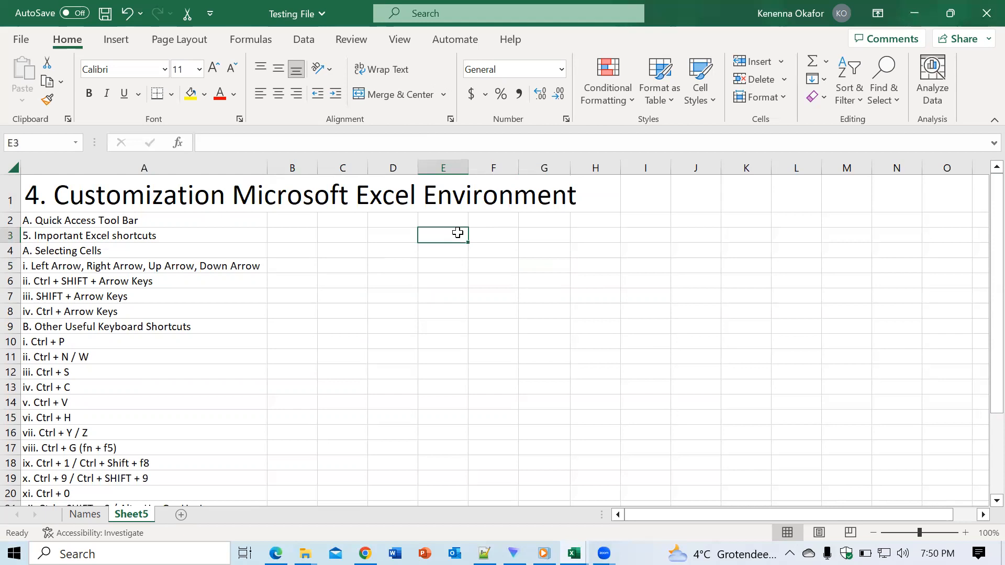
- Set the font size of the heading in cell A1 to 11 with Format Cells
left_click(136, 193)
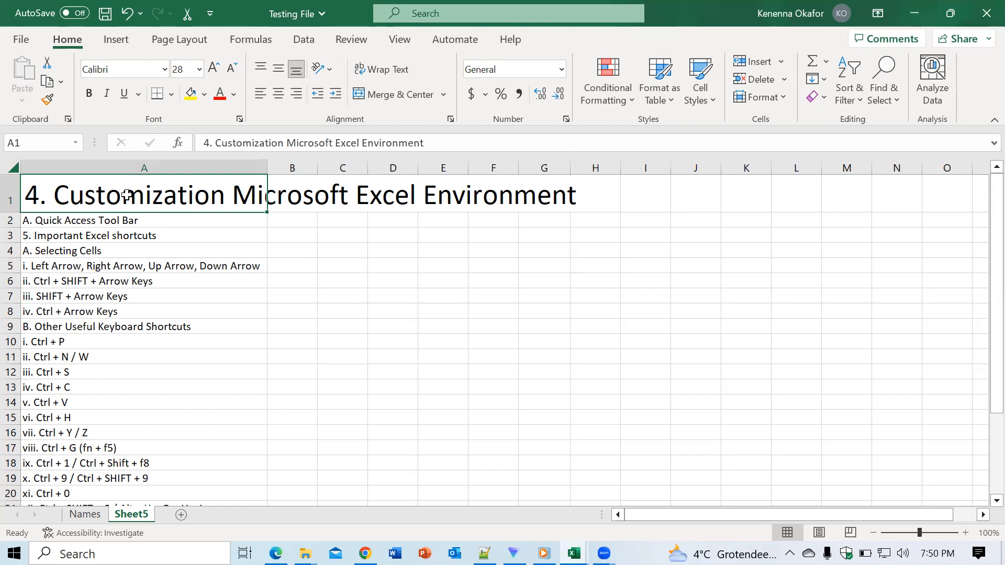
right_click(126, 195)
left_click(99, 191)
right_click(99, 191)
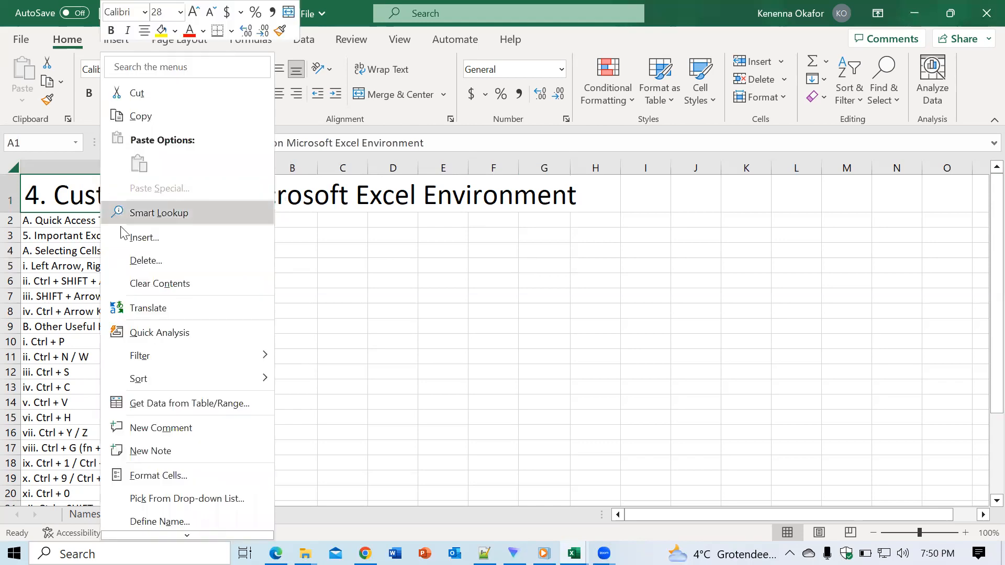
left_click(181, 473)
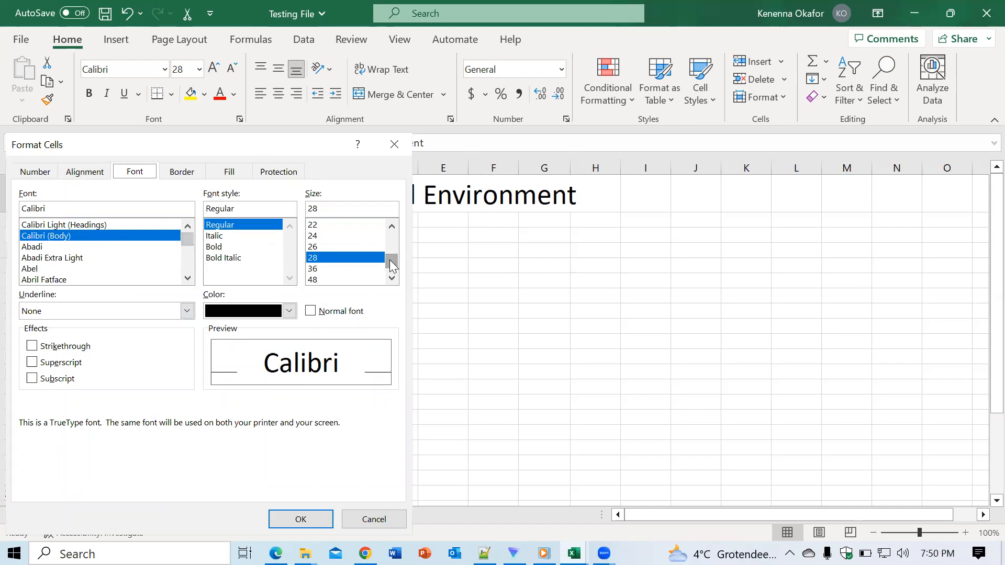
left_click_drag(392, 264, 393, 241)
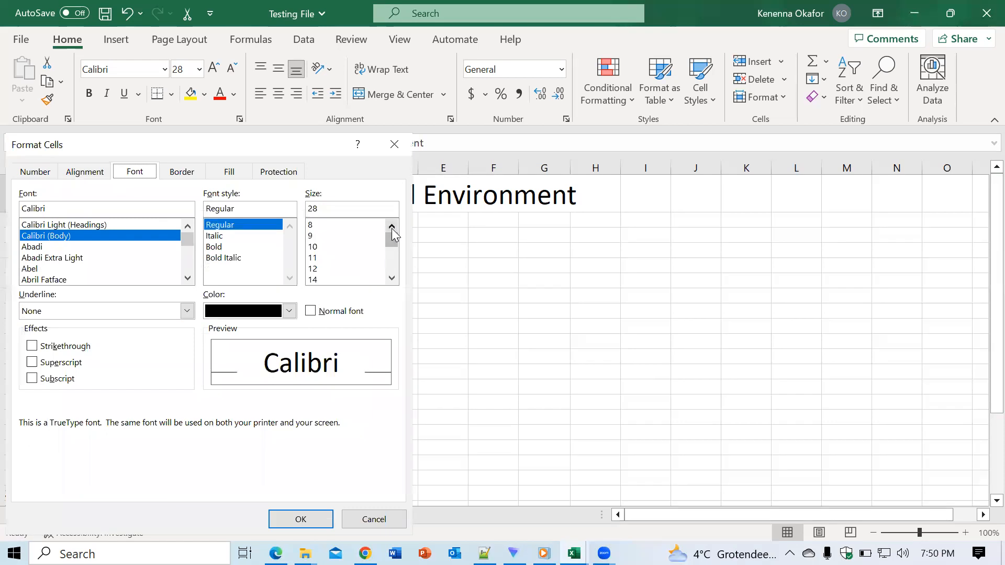
left_click(316, 258)
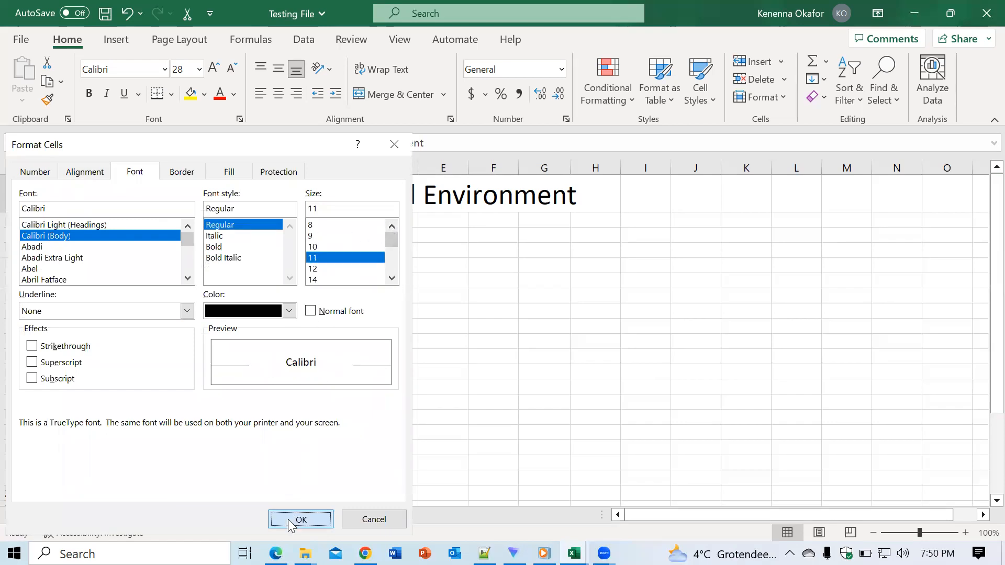
left_click(291, 519)
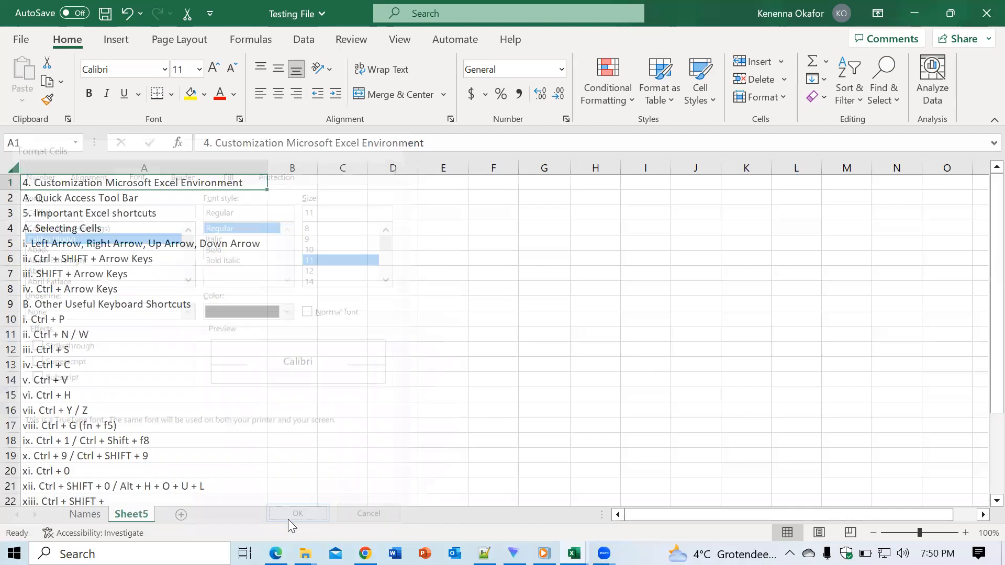
- View the Format Cells dialog for empty cell D10, close it without changes and select cell F9
left_click(409, 319)
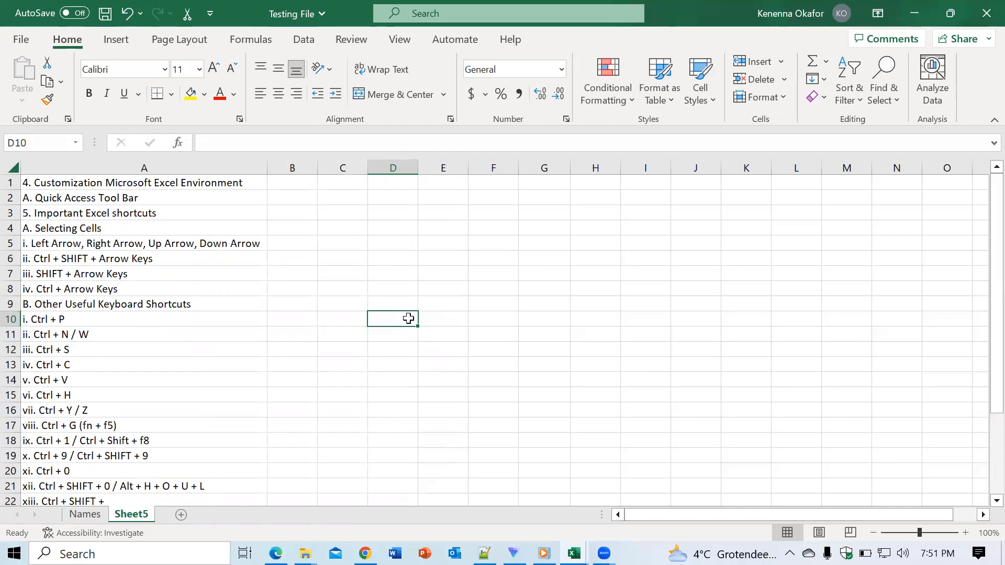
key("ctrl+1")
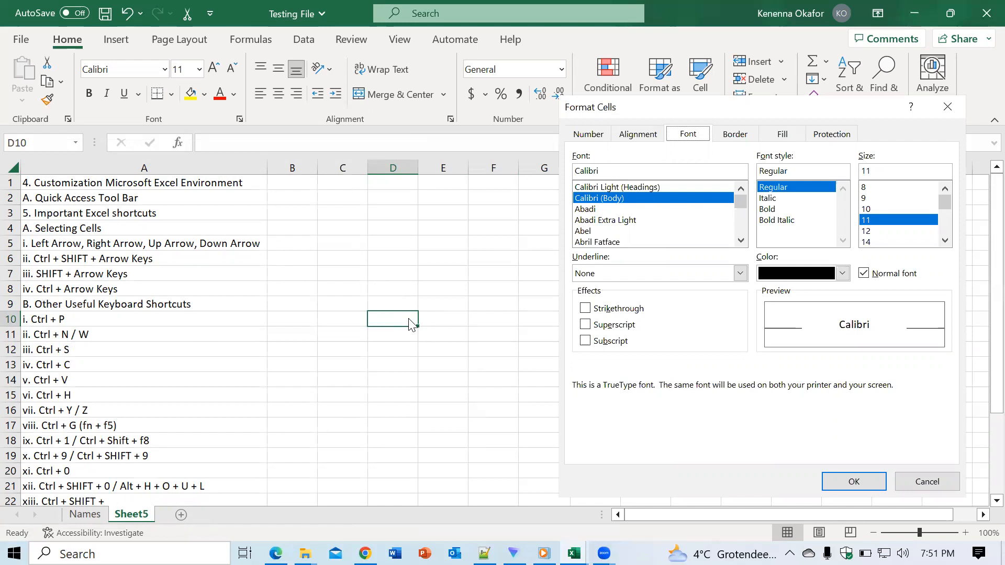
left_click(947, 107)
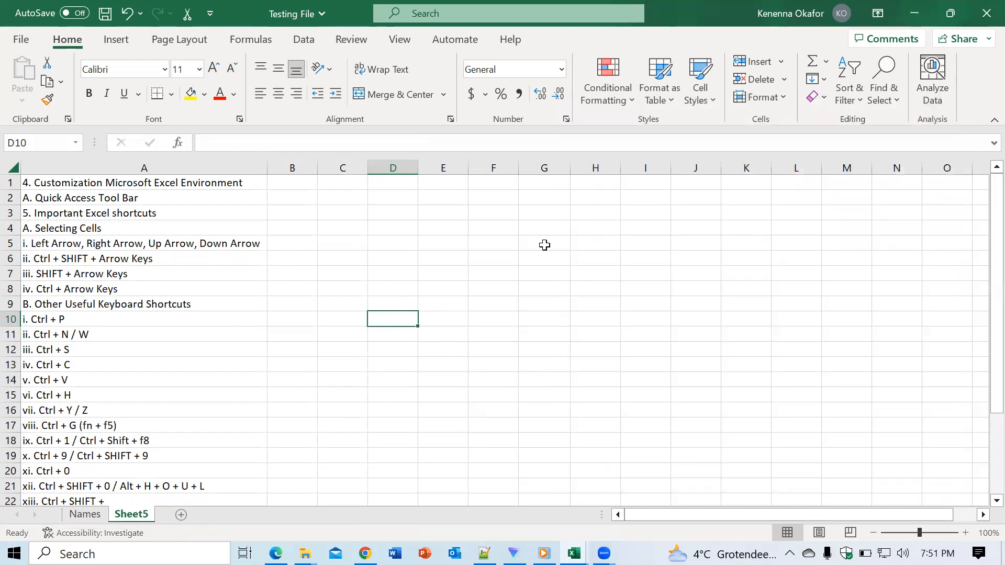
left_click(513, 299)
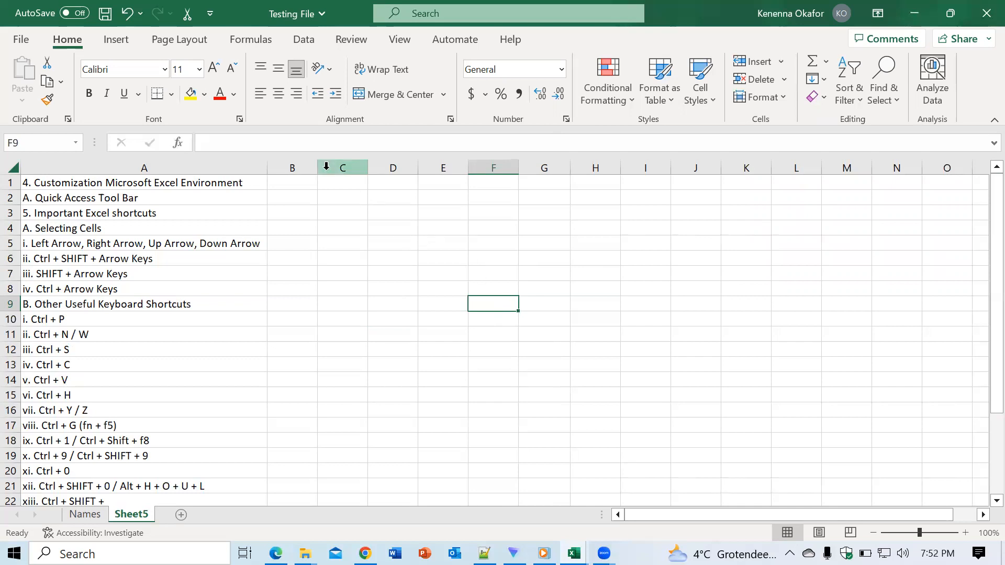
- Hide row 2 from cell D2 and undo the hiding
left_click(384, 195)
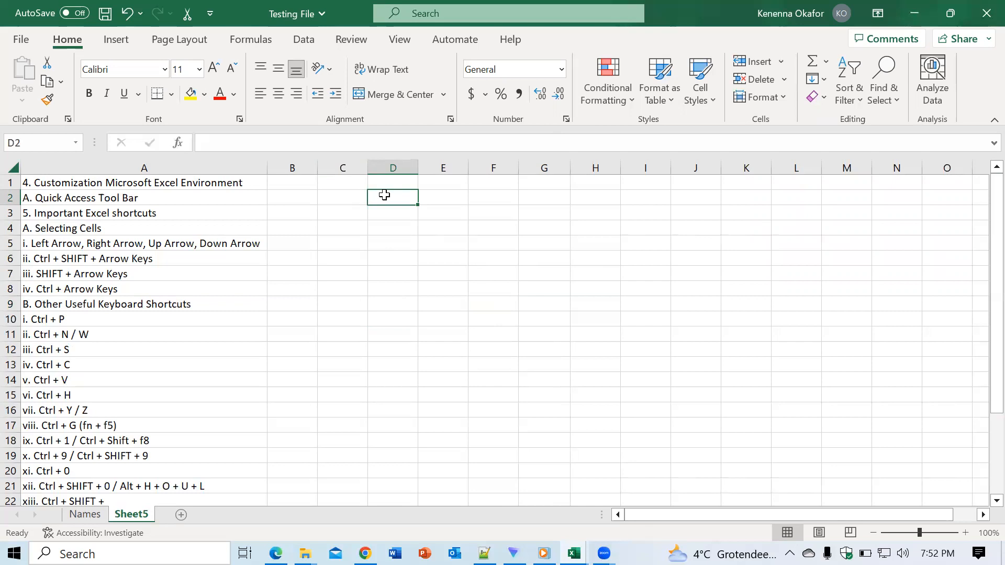
key("ctrl+9")
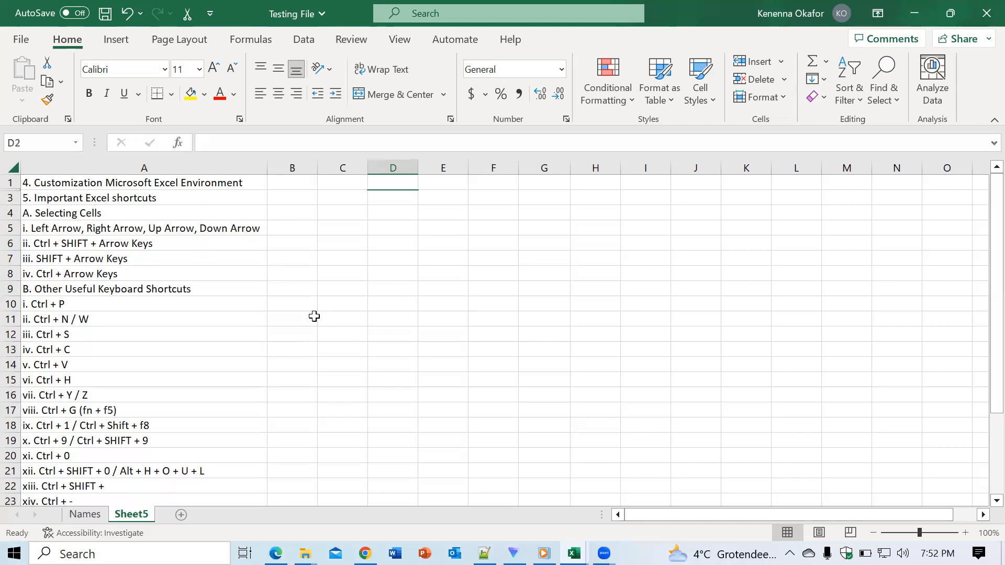
key("ctrl+z")
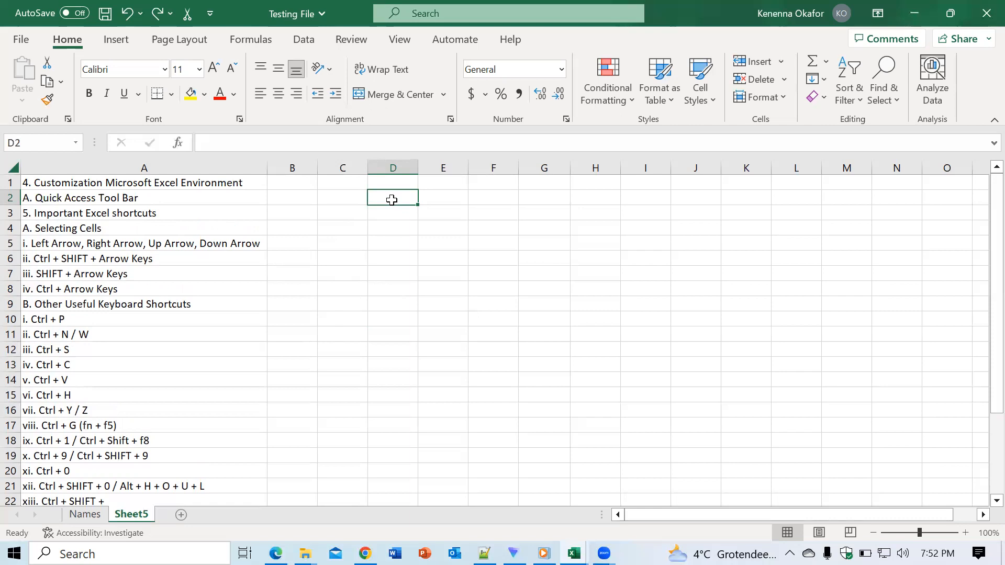
- Hide row 2 again, unhide it with the unhide-rows shortcut, and select cell E8
key("ctrl+9")
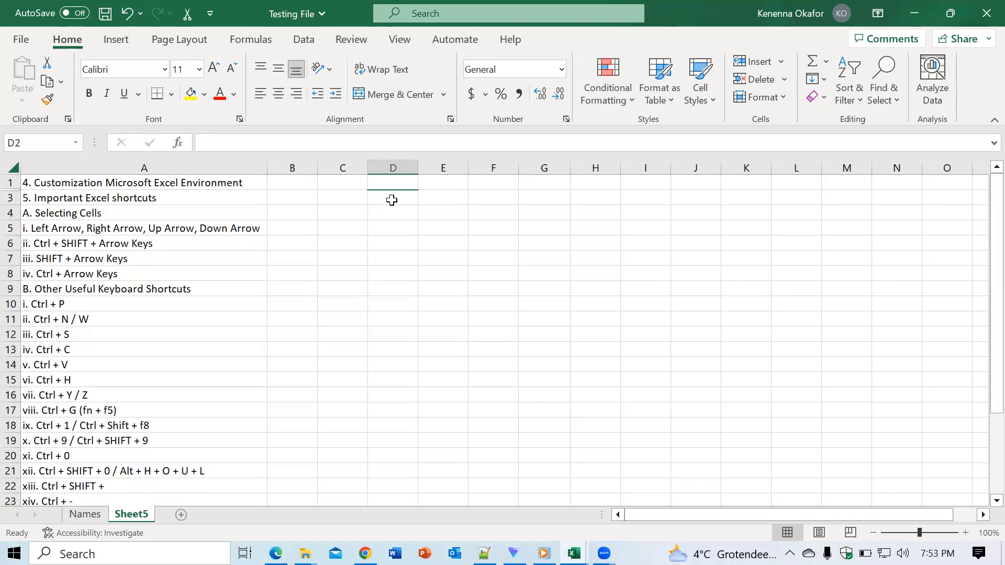
key("ctrl+shift+9")
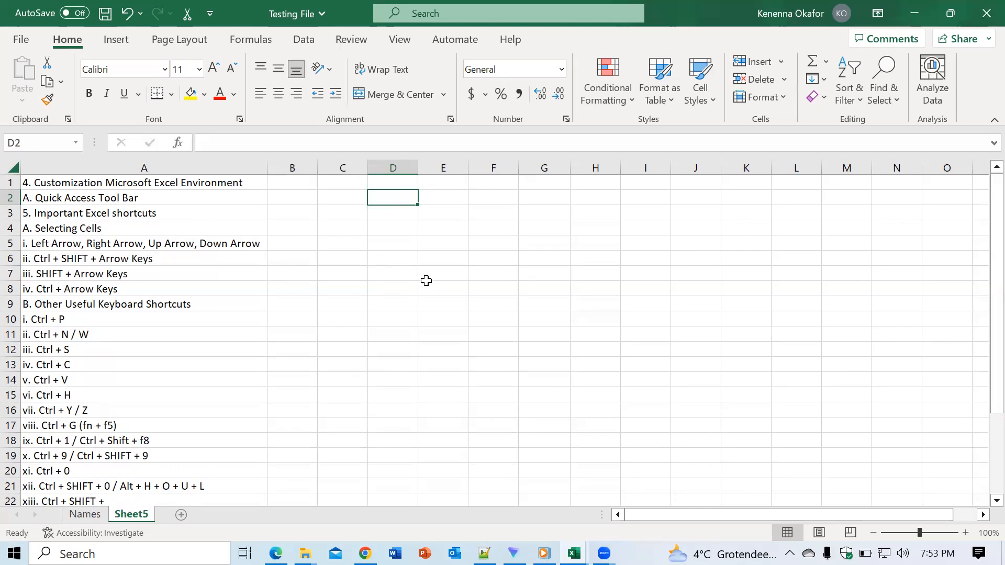
left_click(426, 284)
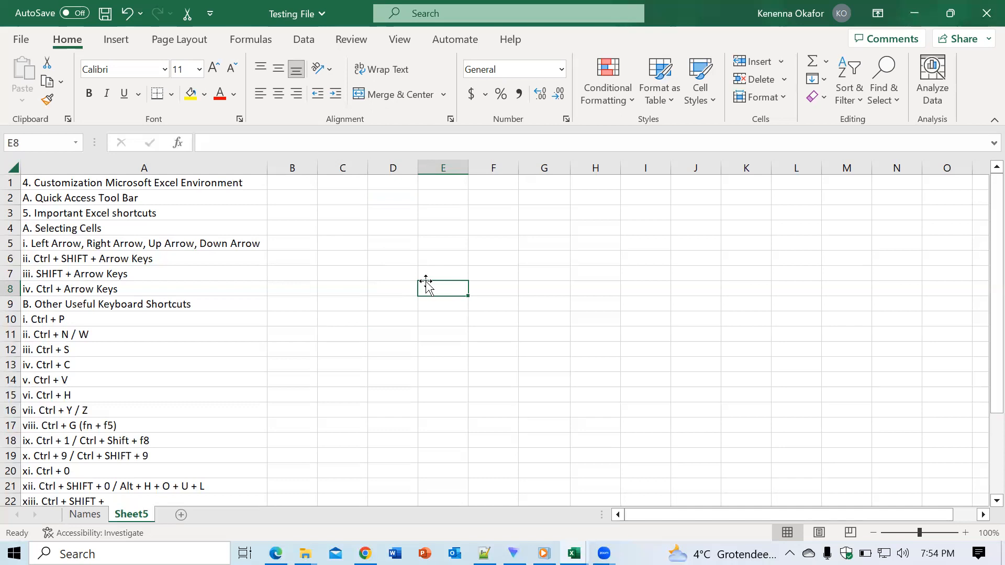
- Hide column E from cell E8
left_click(444, 346)
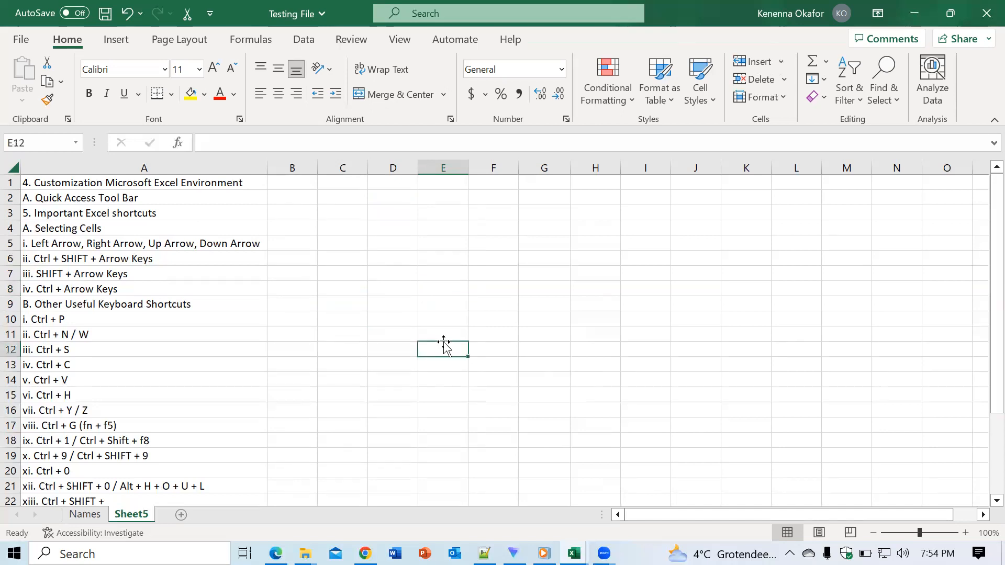
left_click(460, 294)
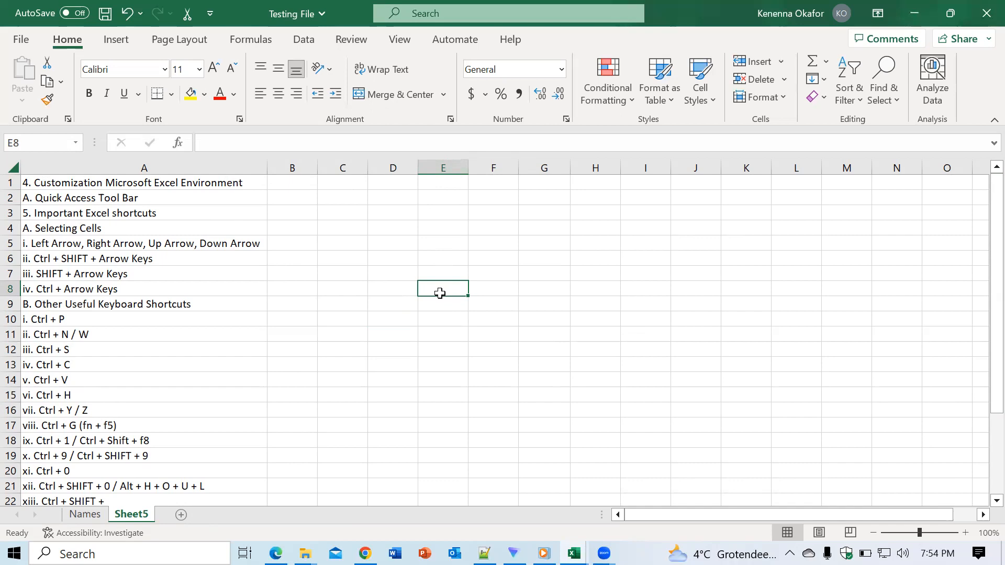
key("ctrl+0")
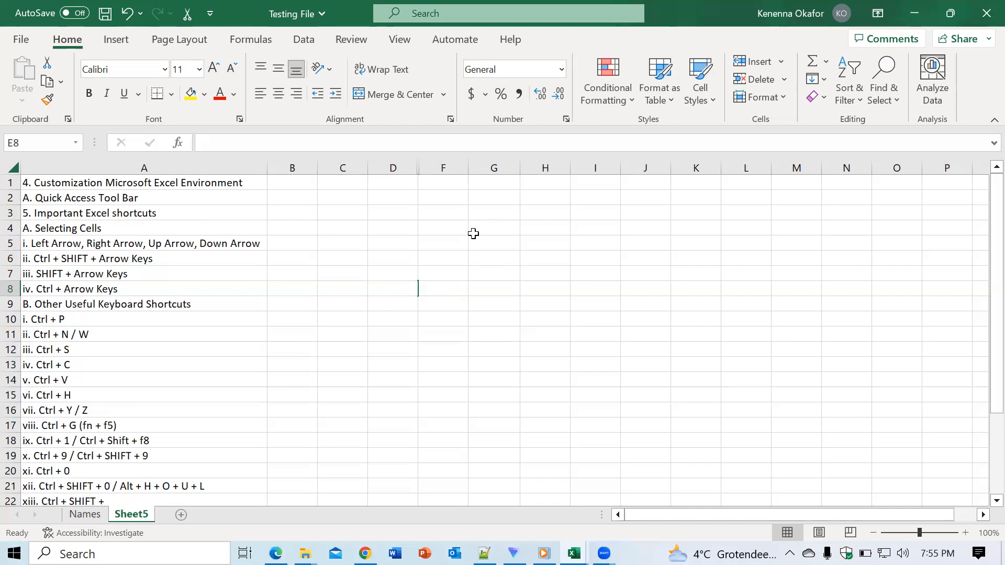
- Try to unhide column E with the Unhide Columns command, first from cell D8 and again from cell F8
left_click(405, 292)
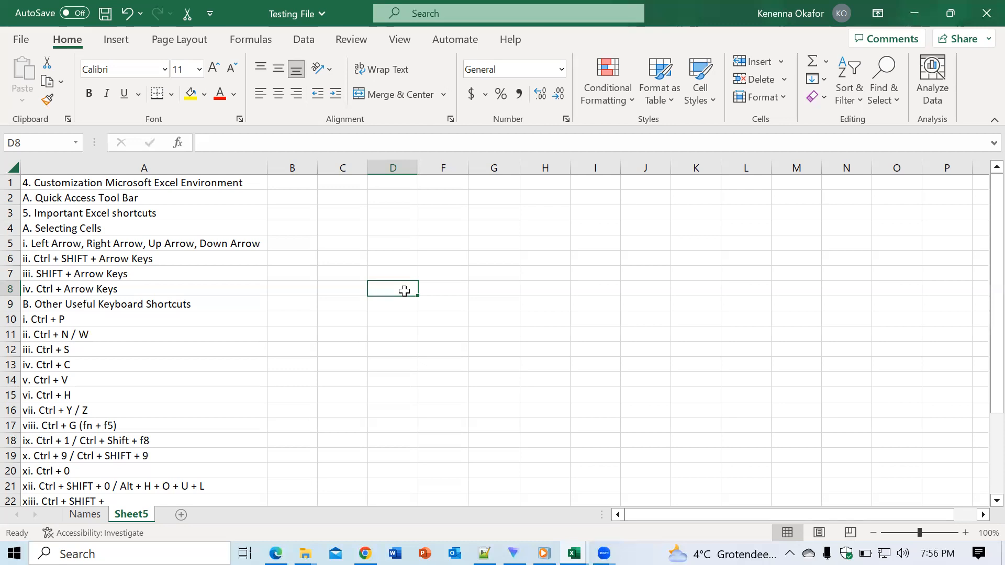
key("alt")
key("h")
key("o")
key("u")
key("l")
left_click(439, 291)
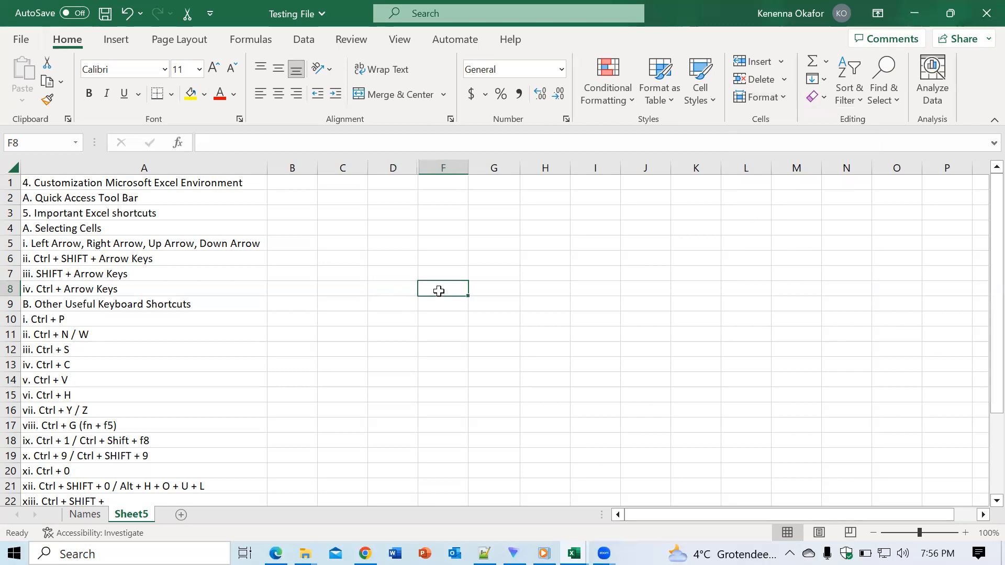
key("alt")
key("h")
key("o")
key("u")
key("l")
- Undo the hiding of column E
left_click(400, 243)
left_click(413, 278)
key("ctrl+z")
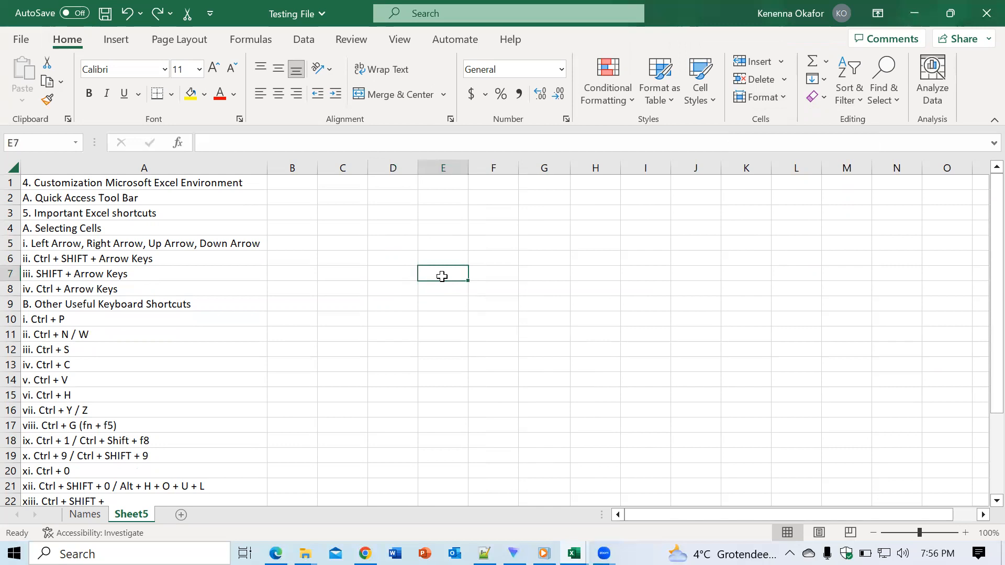
- Hide column E from cell E7 and bring it back with the Unhide Columns command
key("ctrl+0")
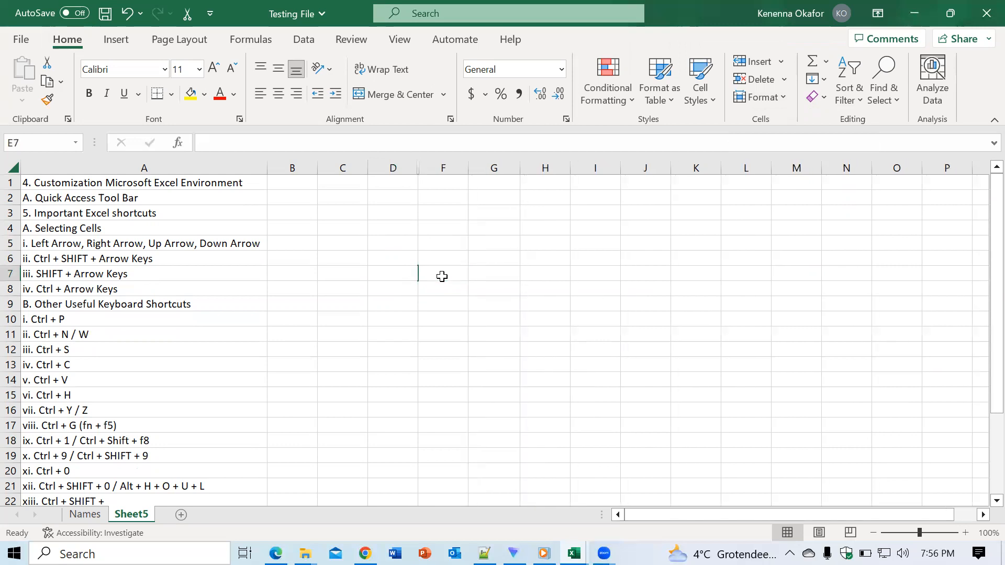
key("alt+h")
key("o")
key("u")
key("l")
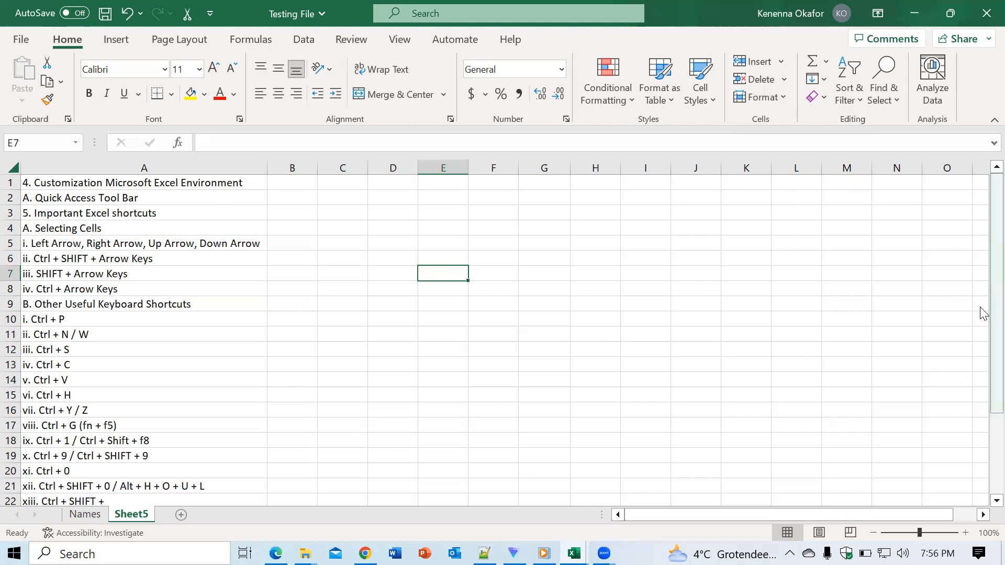
- Insert an entire row above the heading in cell A1
left_click_drag(982, 313, 983, 356)
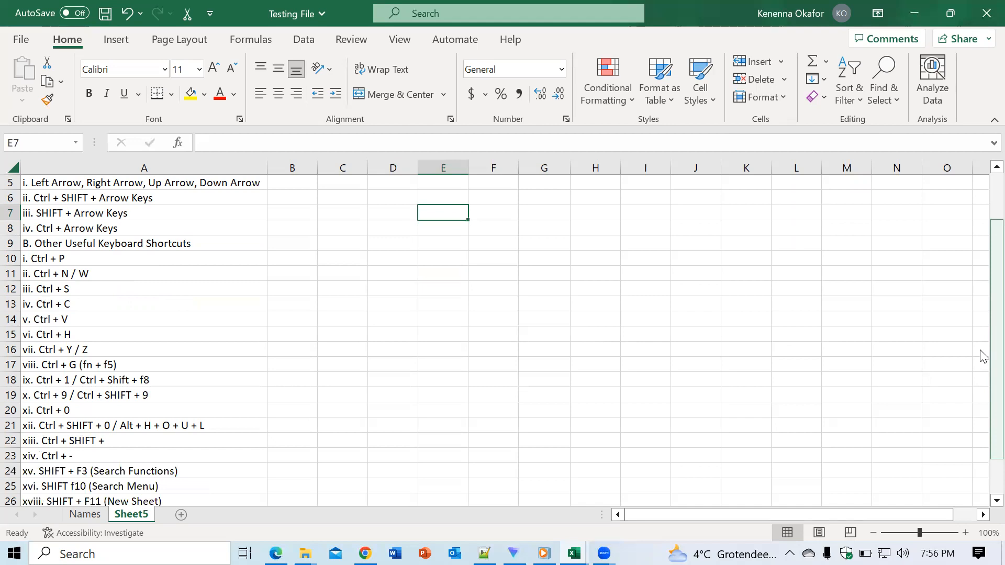
left_click_drag(983, 356, 980, 265)
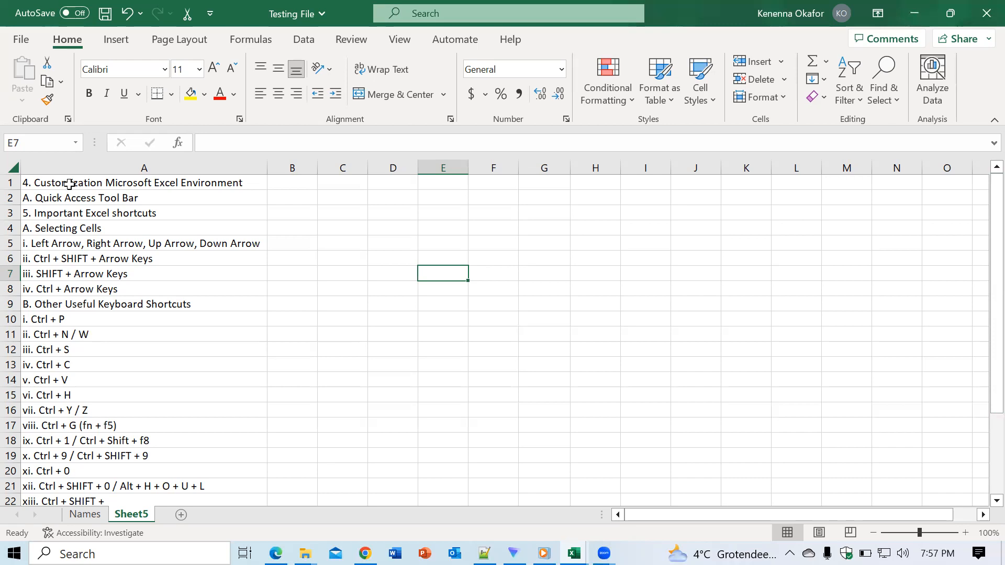
left_click(69, 184)
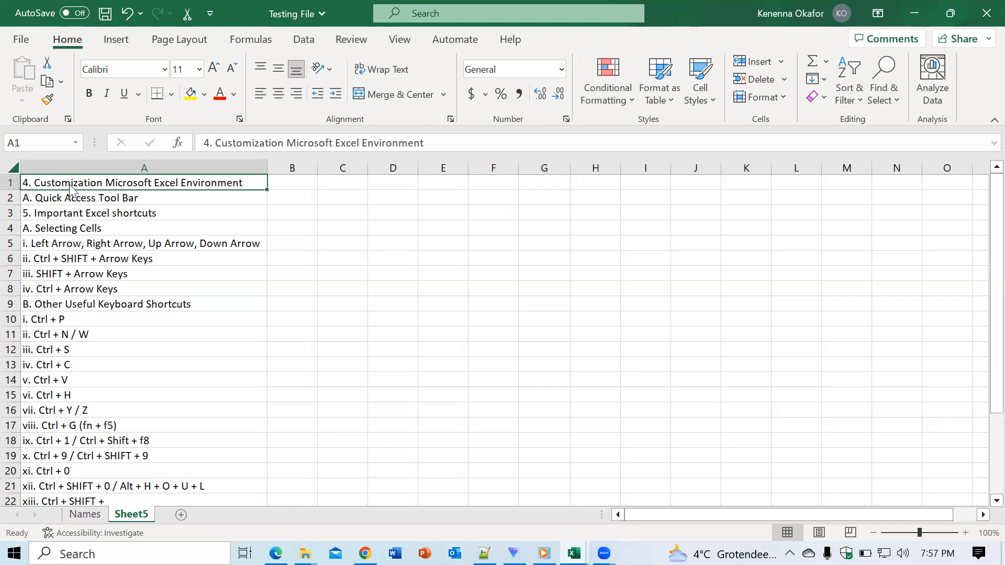
key("ctrl+shift+plus")
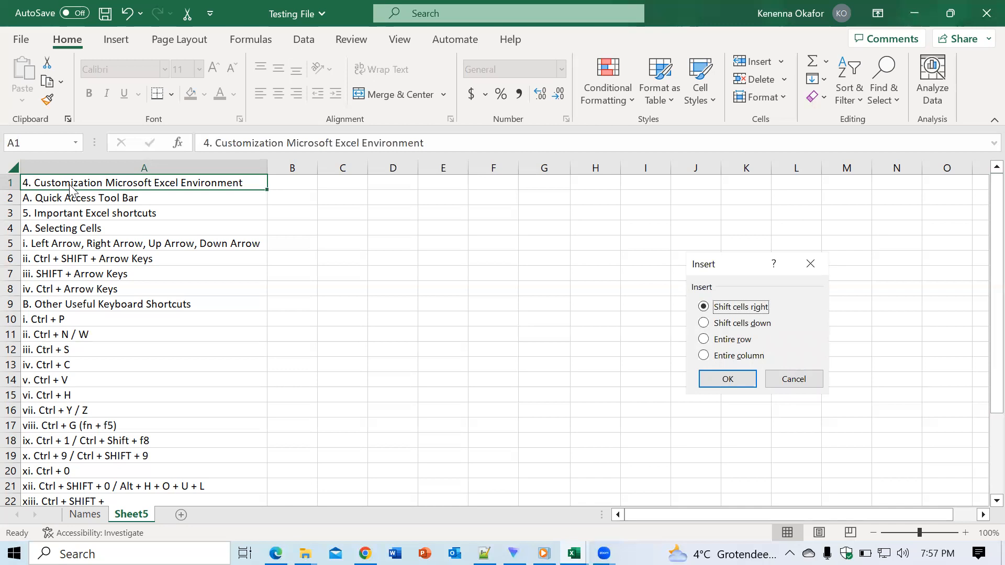
left_click(702, 341)
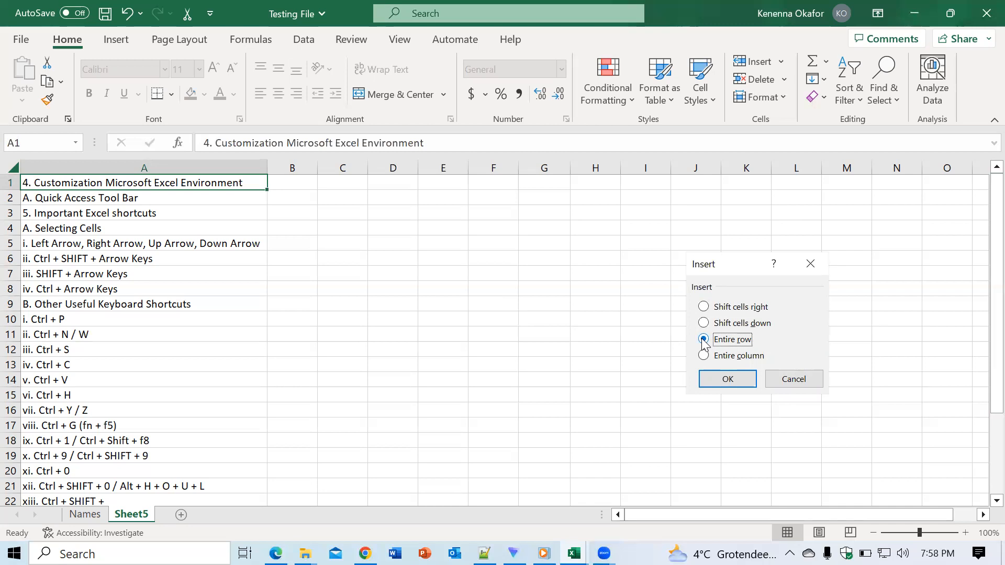
left_click(711, 376)
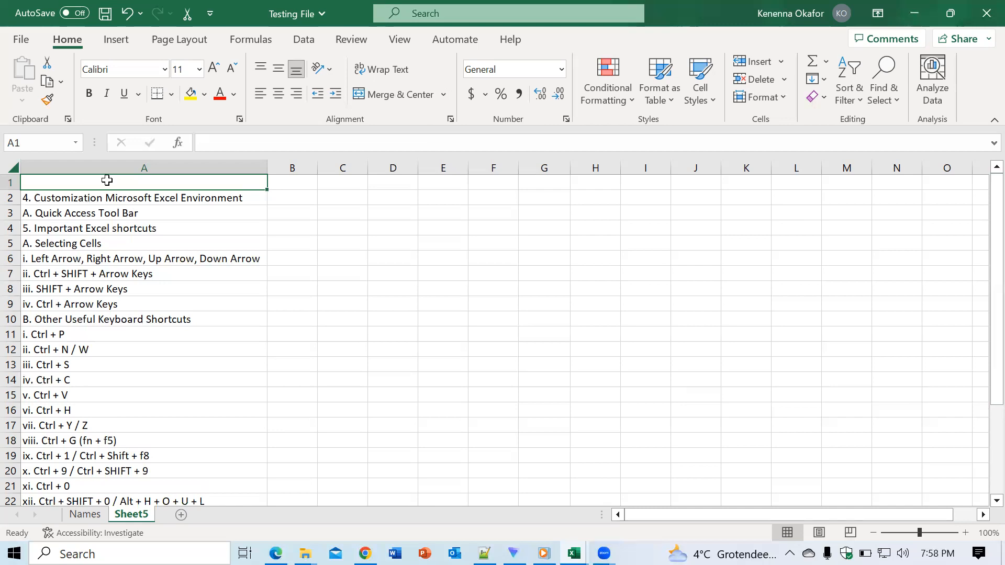
- Enter the title EXCEL LESSONS in cell A1 and select cell A6
type("EXCEL ")
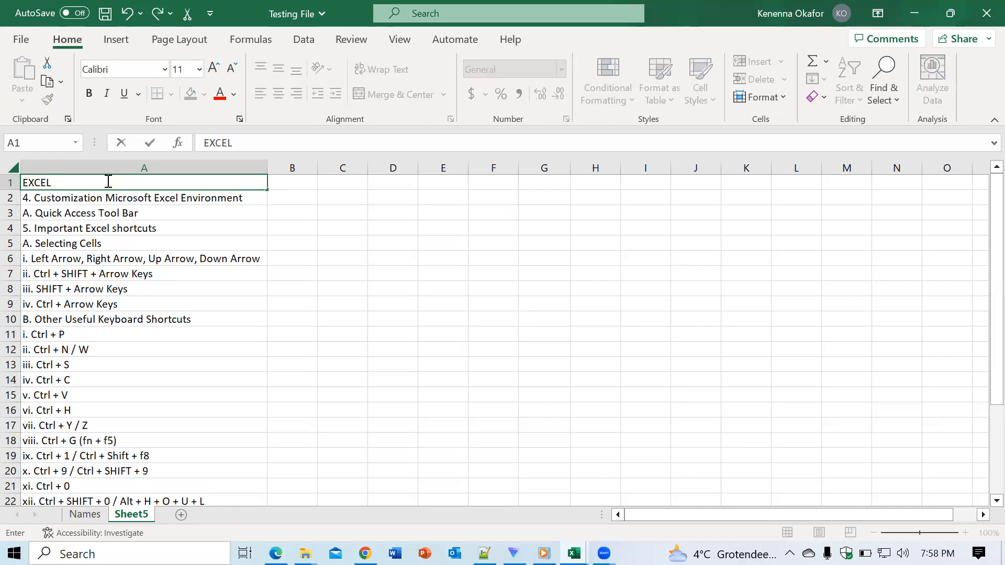
type("LESSONS")
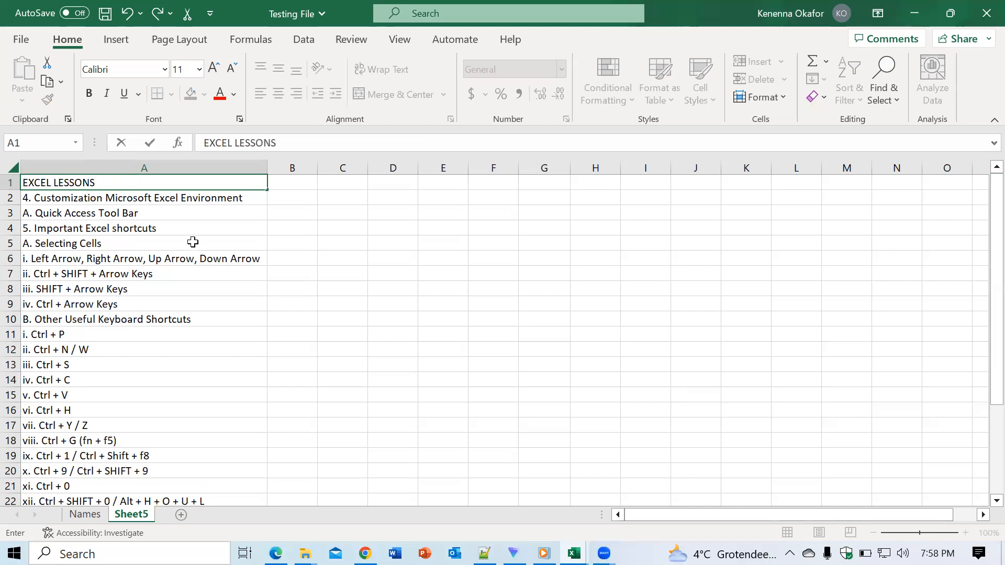
left_click(209, 260)
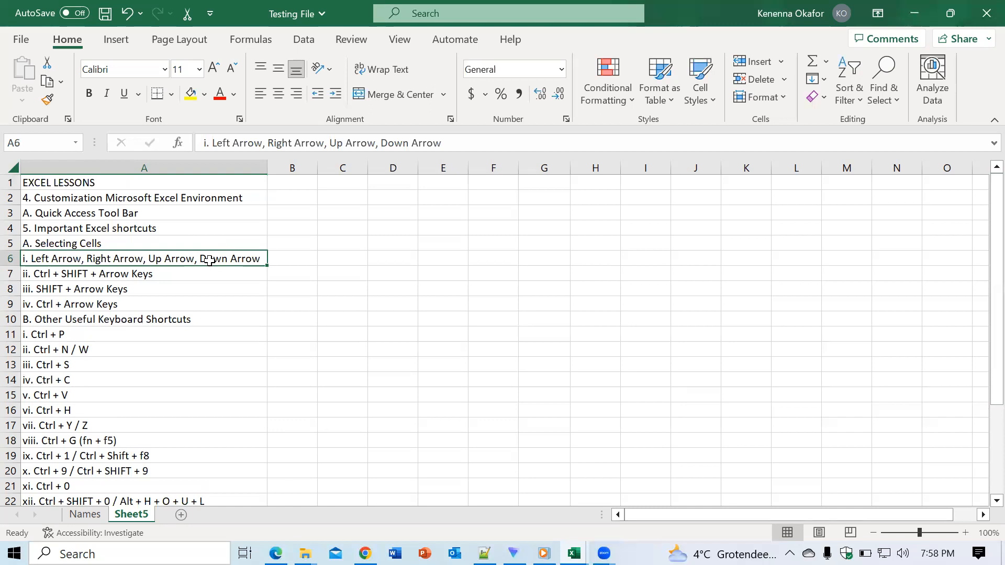
- View the Insert options for cell A1 and close them without inserting anything
left_click(120, 184)
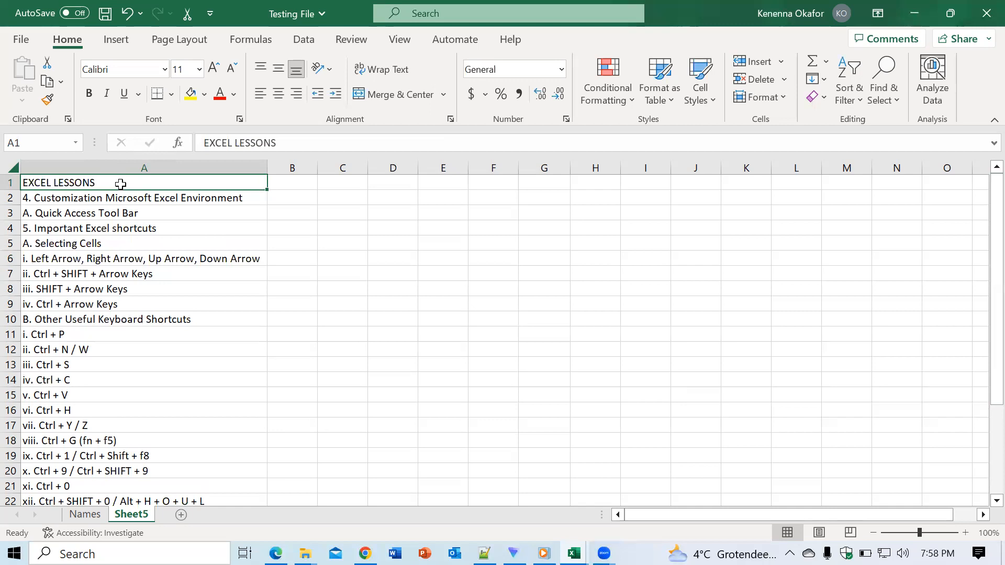
key("ctrl+shift+plus")
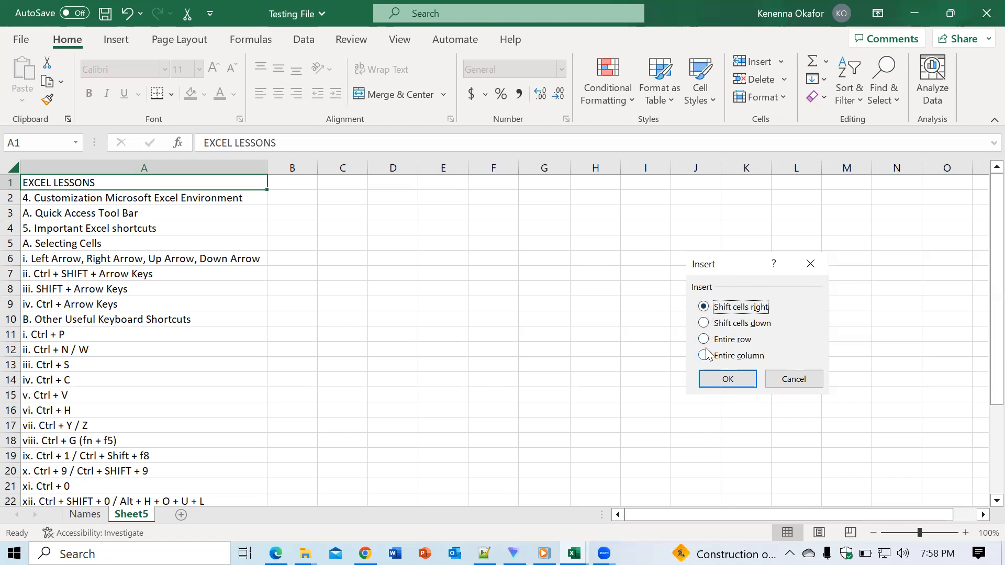
left_click(801, 268)
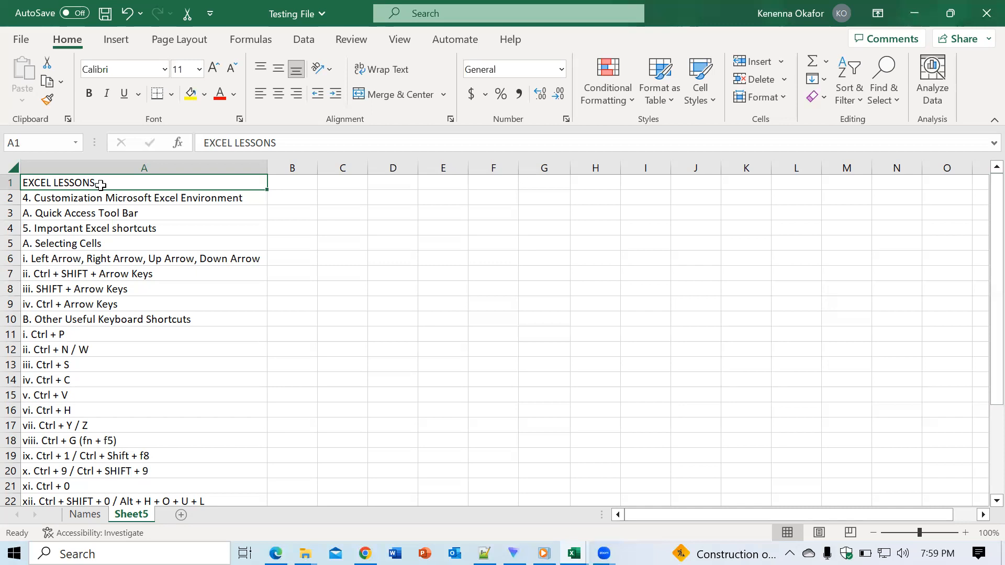
- Delete the entire row containing the EXCEL LESSONS title in cell A1
key("ctrl+minus")
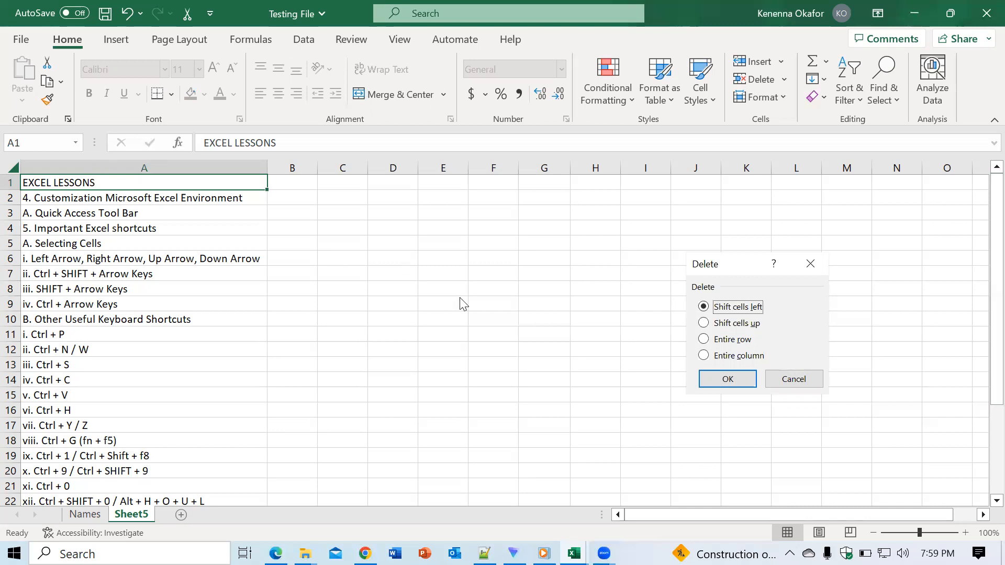
left_click(704, 341)
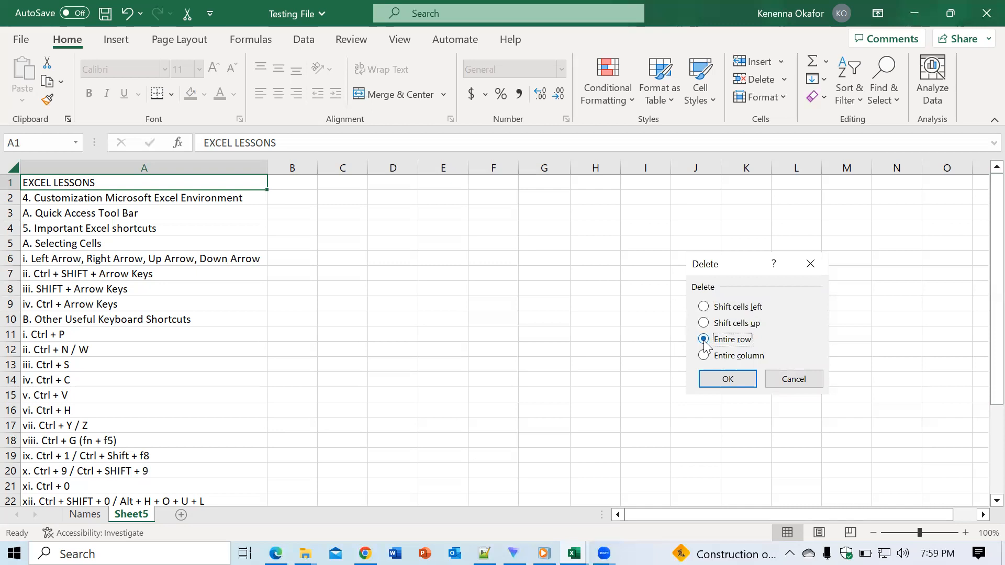
left_click(723, 381)
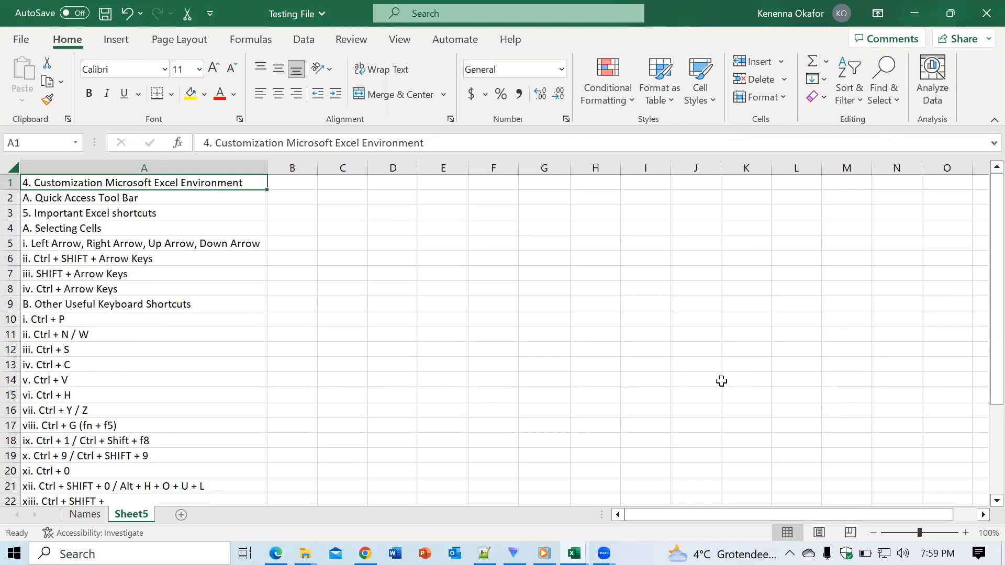
- Enter the sample text FHFJHFFH in cell I10 and select cell H4
left_click(655, 326)
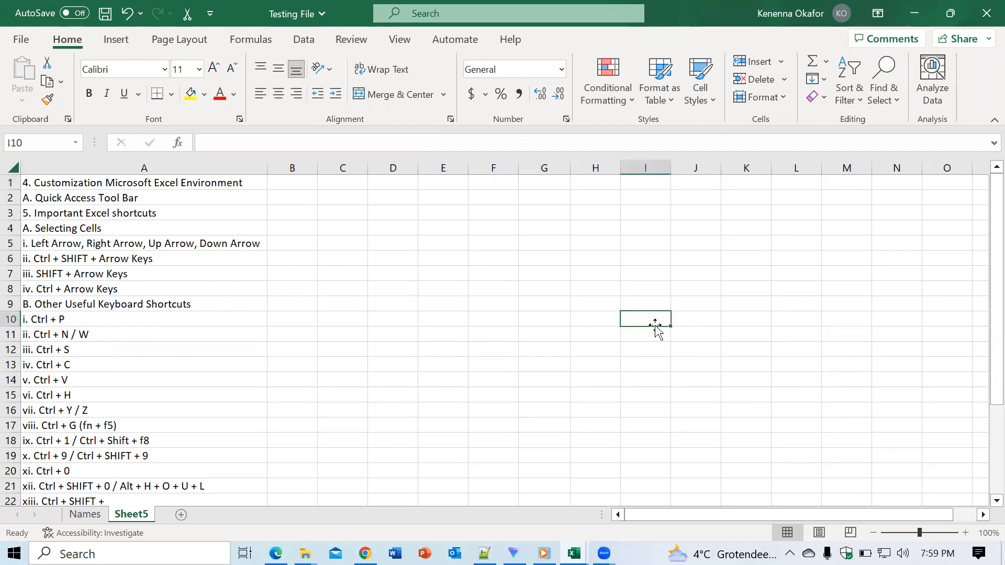
type("FHFJHFFH")
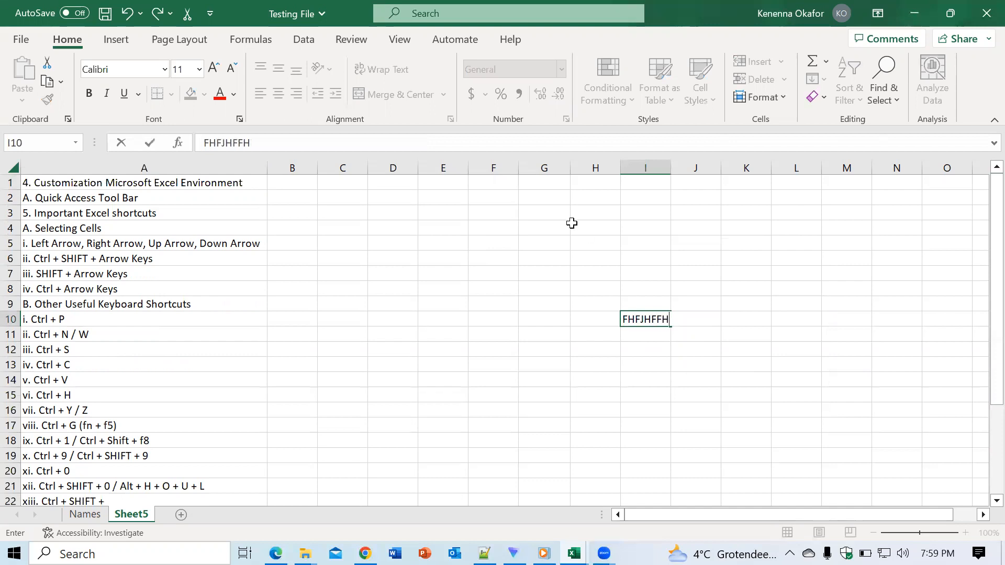
left_click(615, 232)
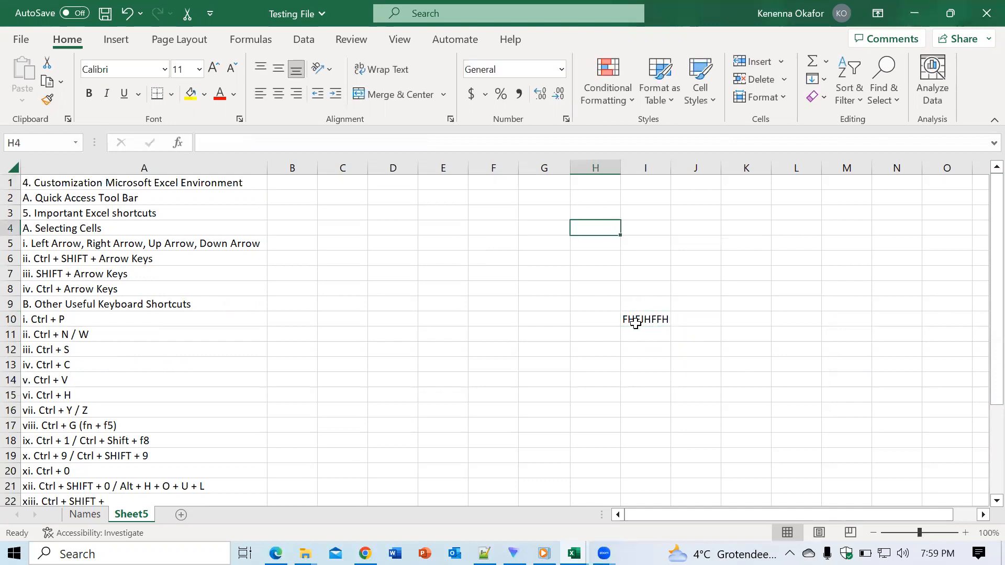
- Delete the entire column containing the sample text in cell I10
left_click(636, 324)
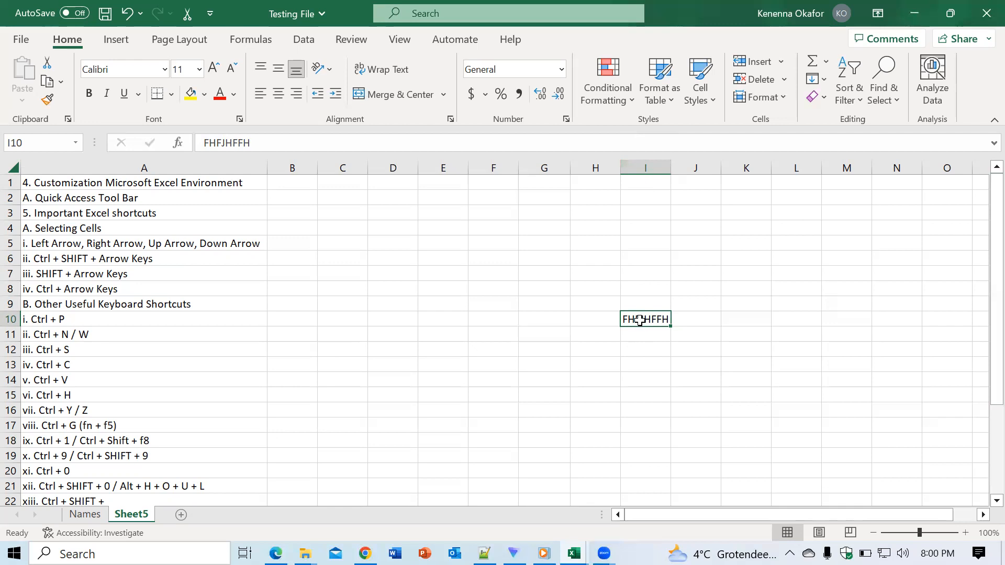
key("ctrl+minus")
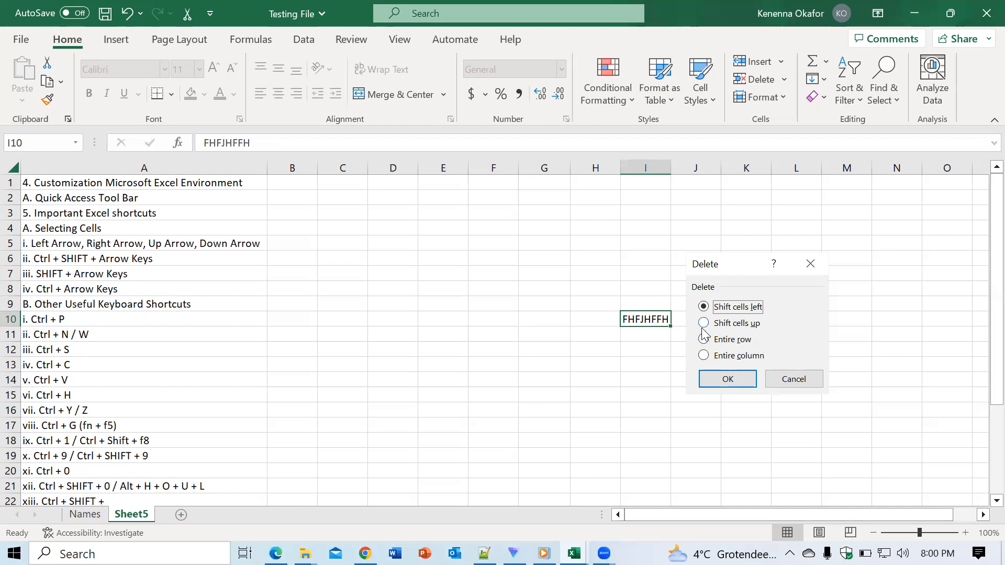
left_click(702, 356)
left_click(727, 379)
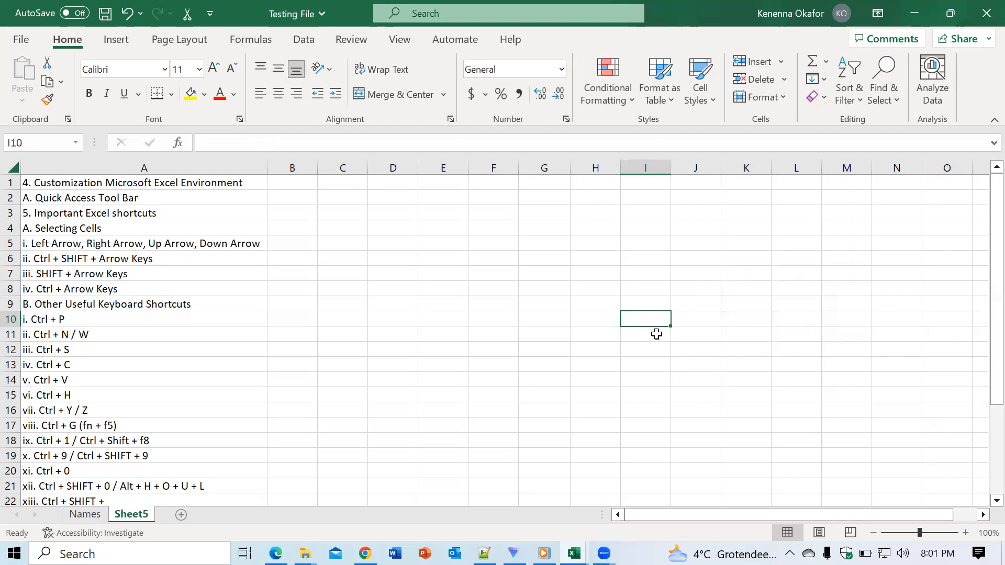
- Put the sample text FHFJHFFH back in cell I10 and delete the cell, shifting cells left
type("FHFJHFFH")
key("ctrl+Return")
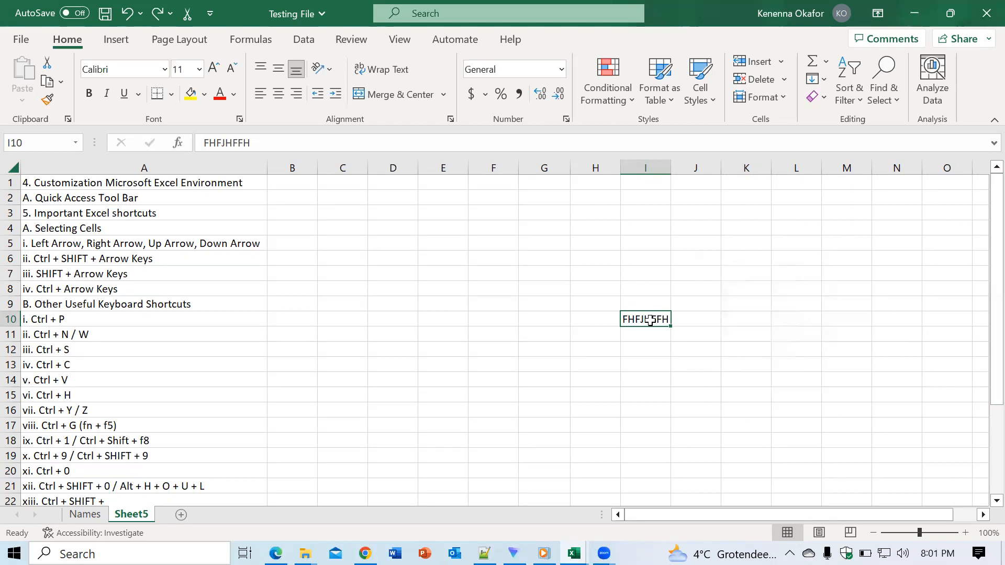
key("ctrl+minus")
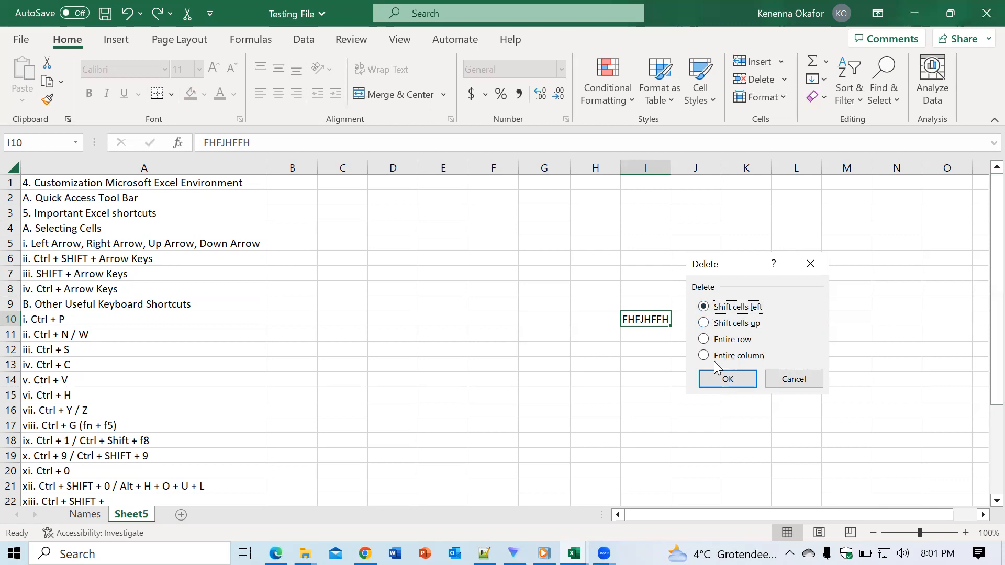
left_click(716, 378)
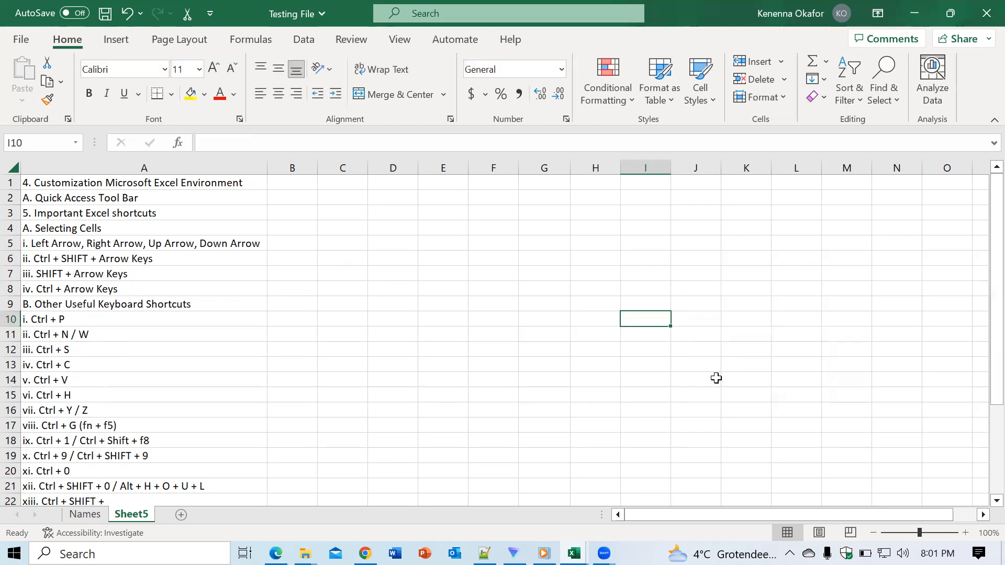
- Undo the deletion of cell I10 and enter a short sample name in cell H10
left_click(600, 316)
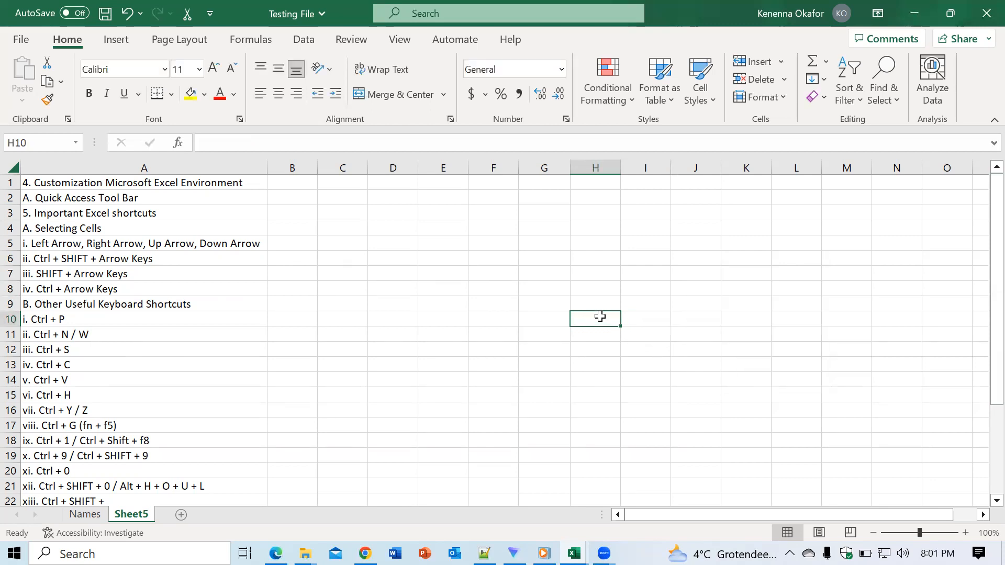
left_click_drag(648, 330, 644, 319)
key("ctrl+z")
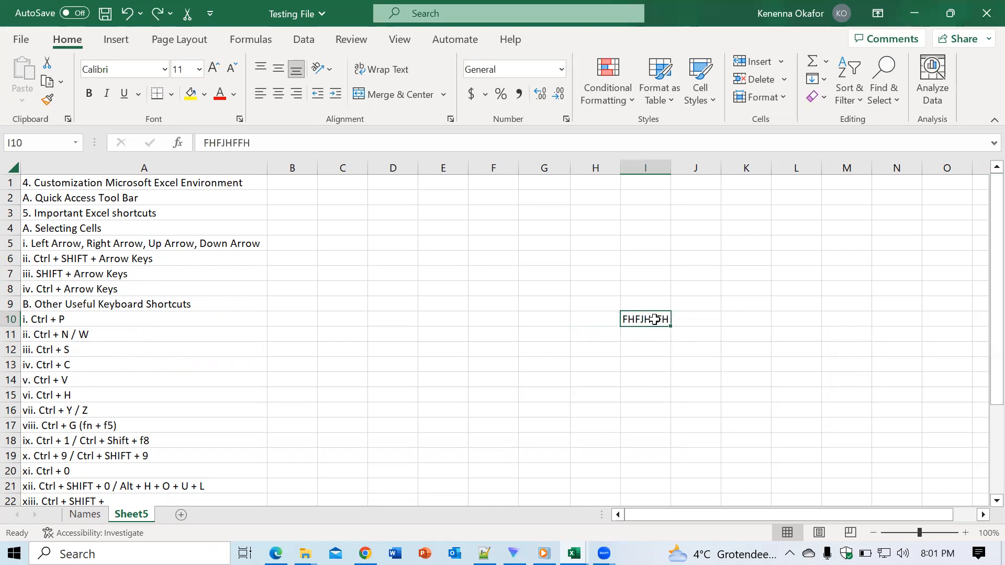
left_click(610, 321)
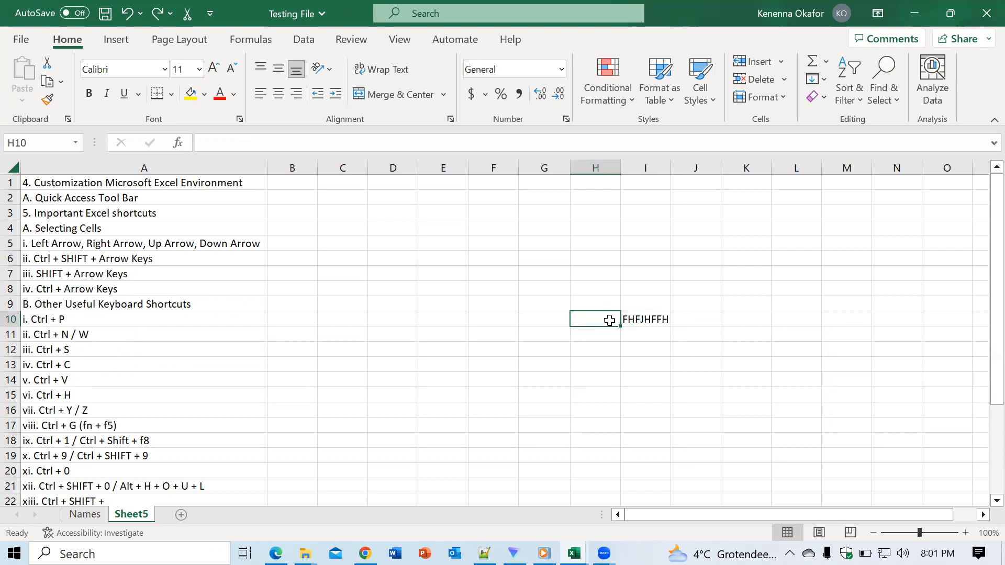
type("KENE")
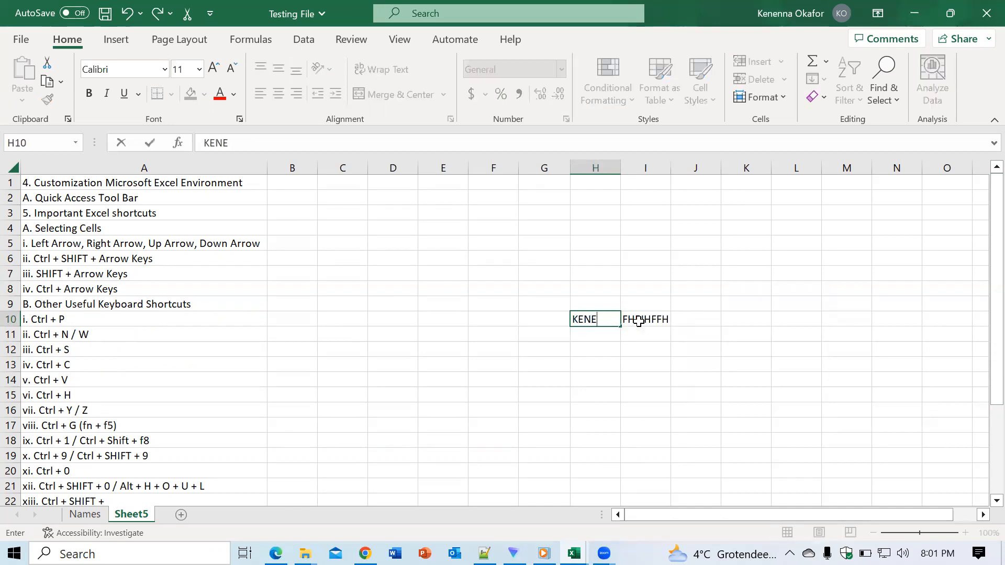
left_click(643, 318)
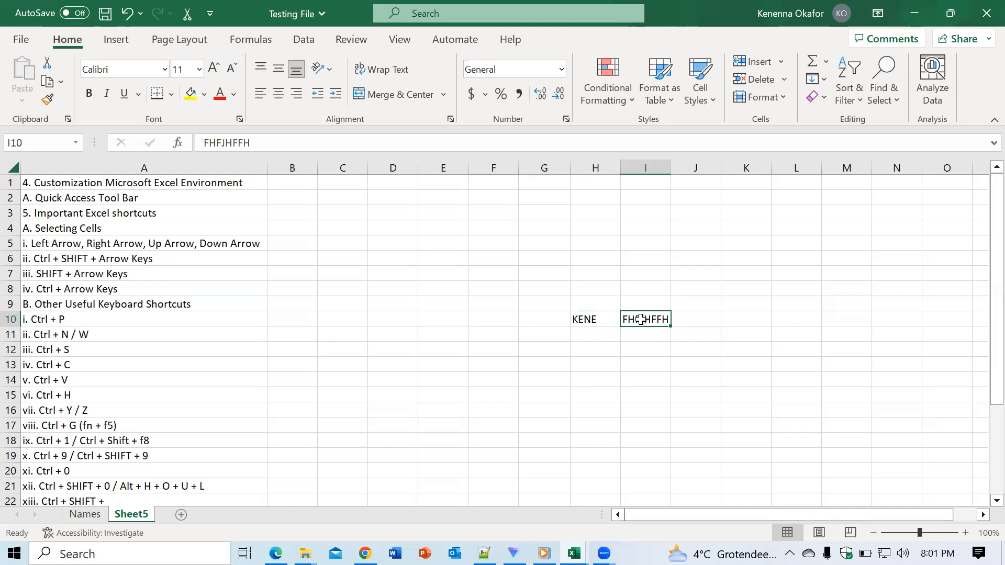
- Delete cell H10 containing the sample name, shifting cells left
left_click(591, 317)
right_click(597, 319)
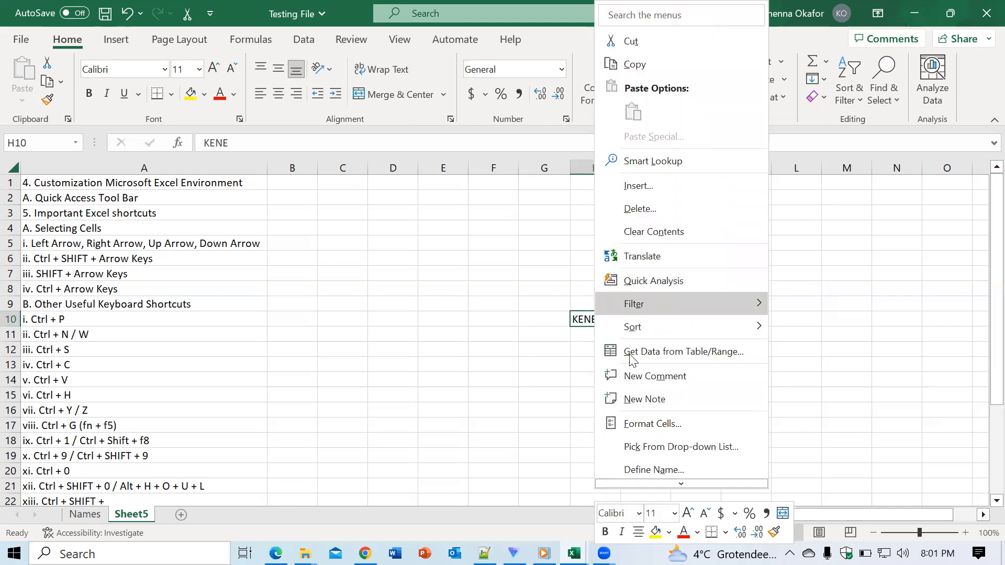
left_click(578, 319)
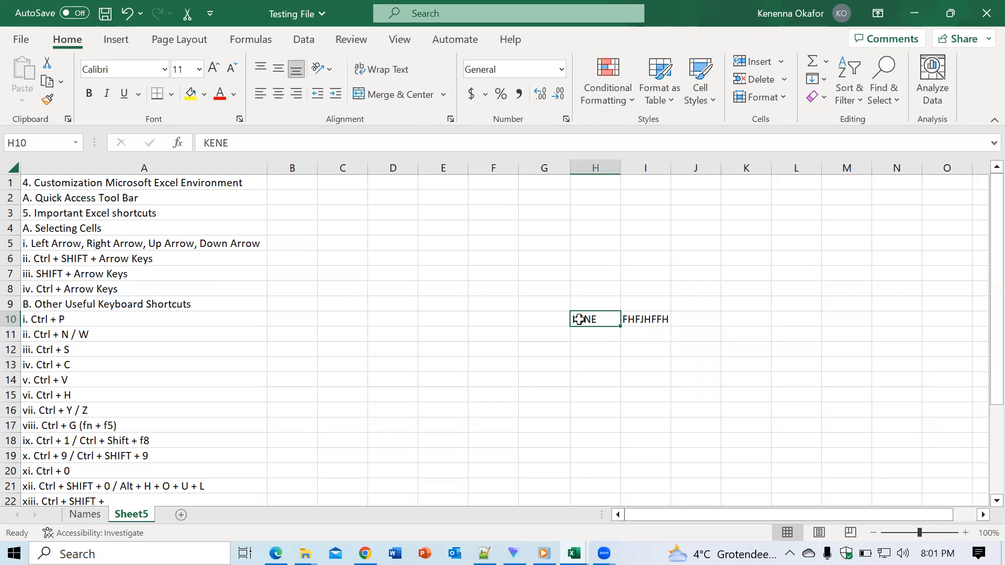
key("ctrl+minus")
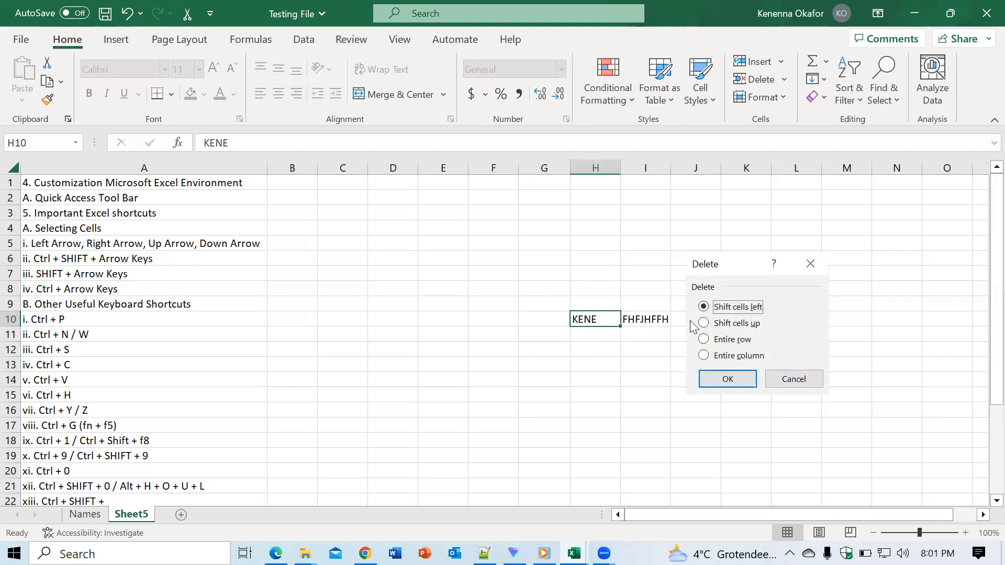
left_click(727, 379)
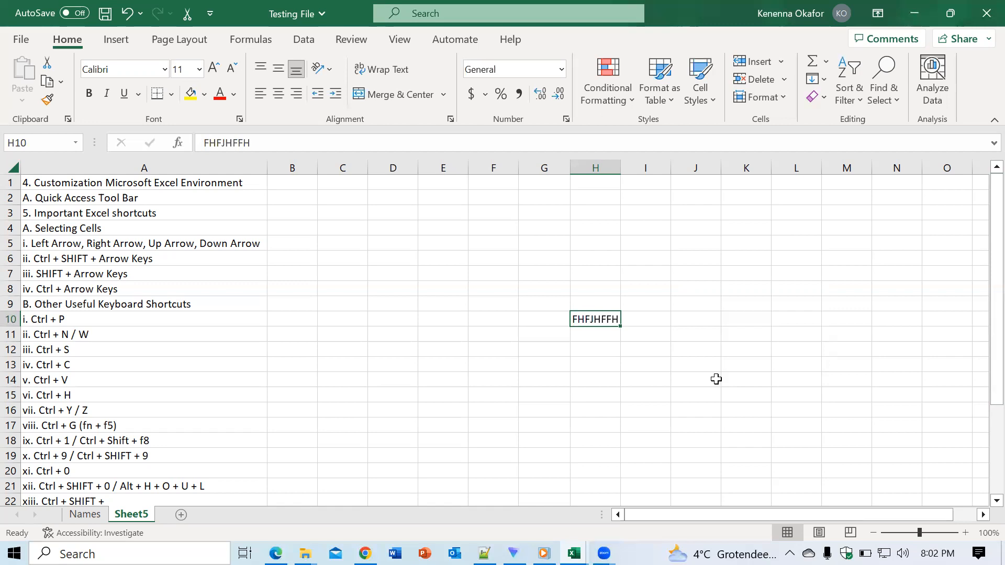
- Enter a short sample name in cell H9, above the FHFJHFFH text
left_click(601, 305)
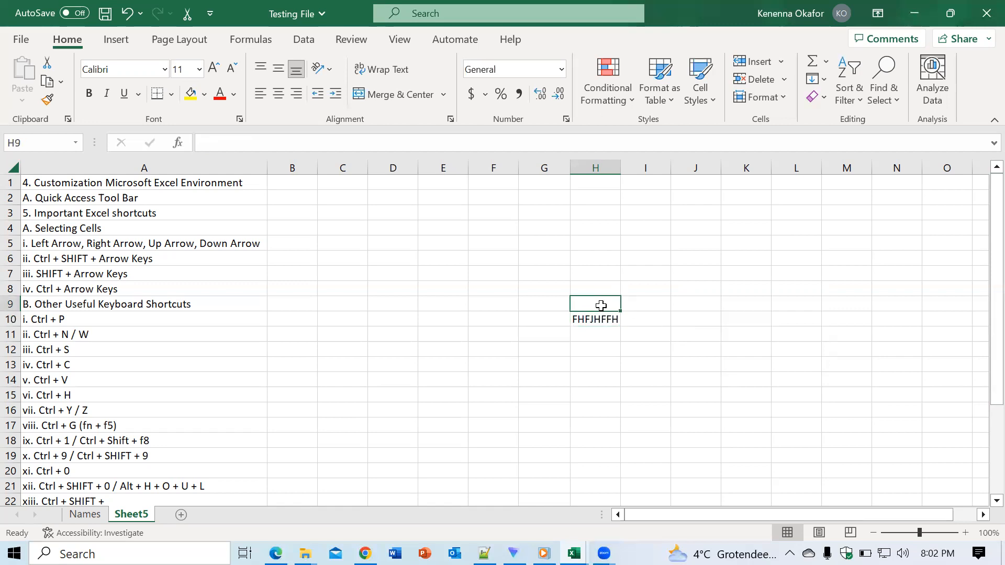
type("FJJFFJF")
key("BackSpace")
key("BackSpace")
key("BackSpace")
key("BackSpace")
key("BackSpace")
key("BackSpace")
key("BackSpace")
type("KENE")
key("F2")
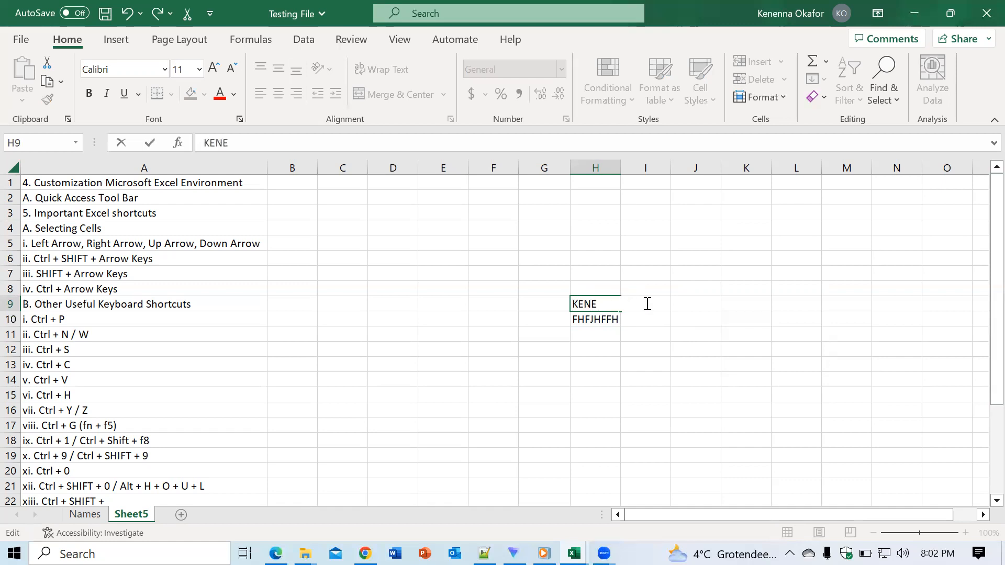
left_click(636, 337)
- Delete cell H9 containing the sample name, shifting cells up
left_click(589, 305)
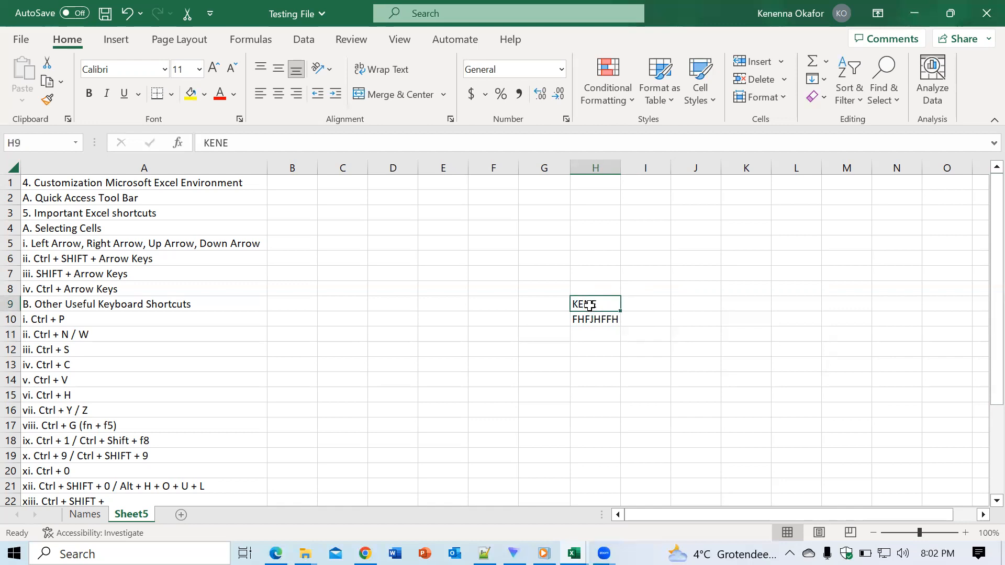
key("ctrl+minus")
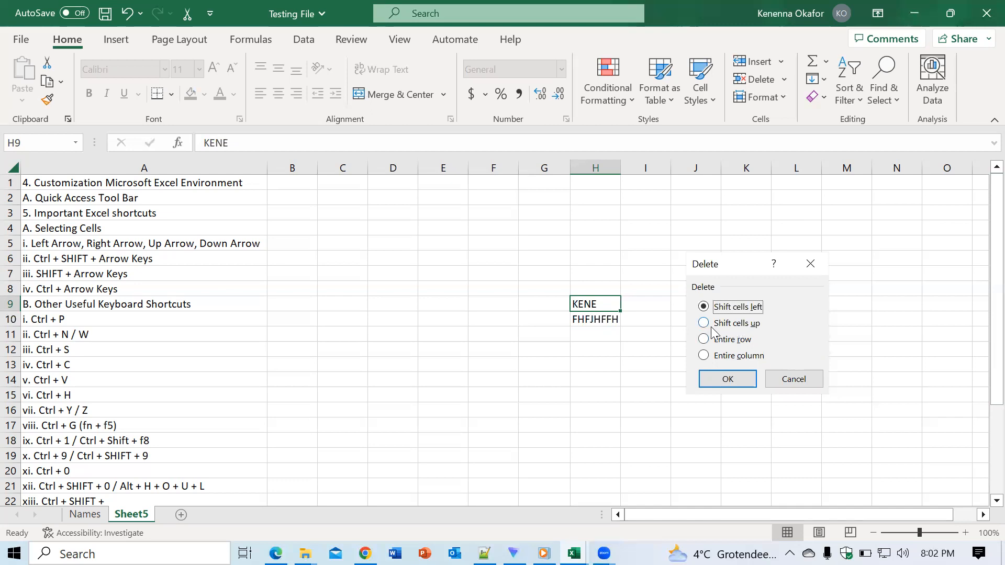
left_click(705, 325)
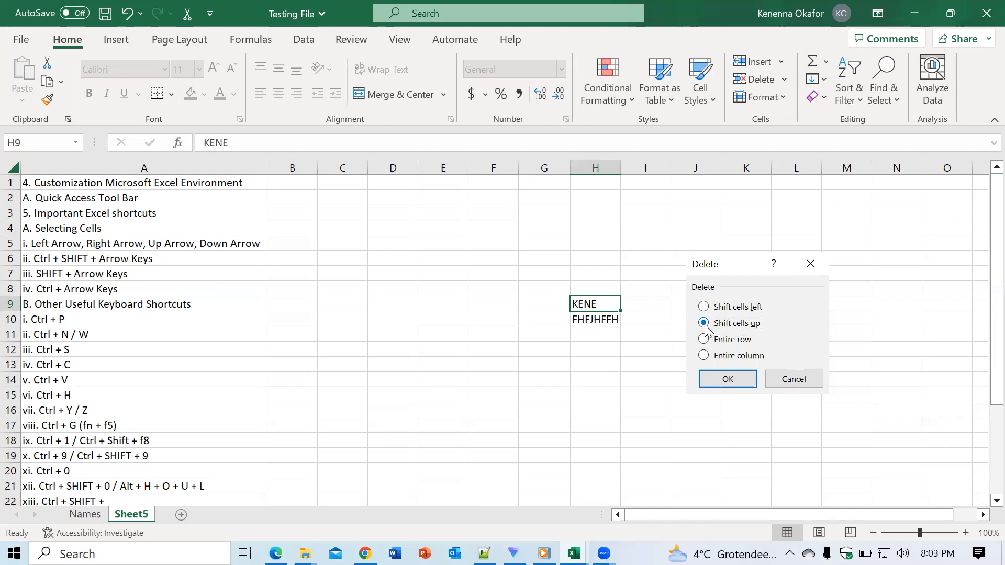
left_click(721, 379)
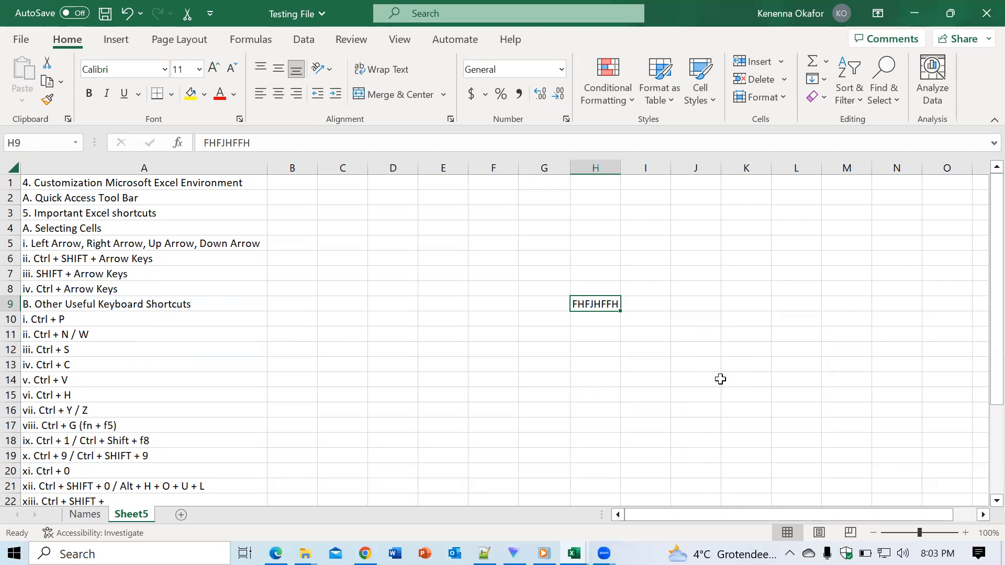
- Undo the sample text entries and cell deletions in columns H and I, and select cell J14
key("ctrl+z")
key("ctrl+z")
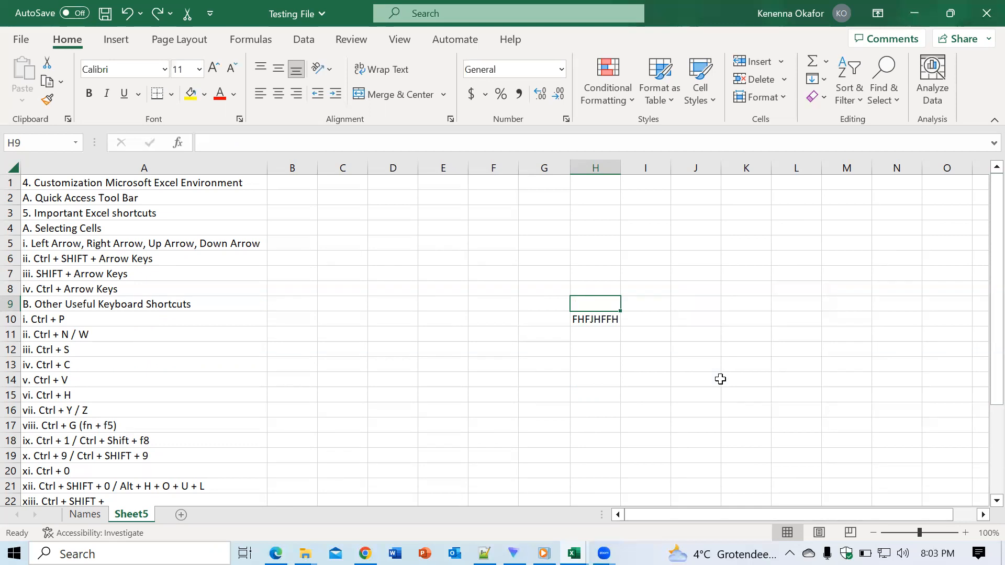
key("ctrl+z")
key("ctrl+z")
key("ctrl+z")
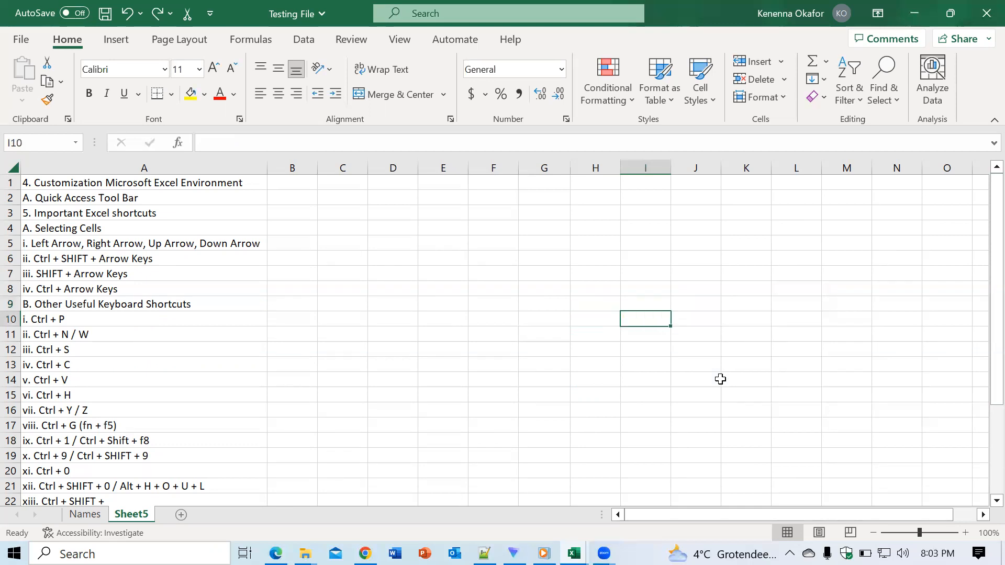
left_click(697, 380)
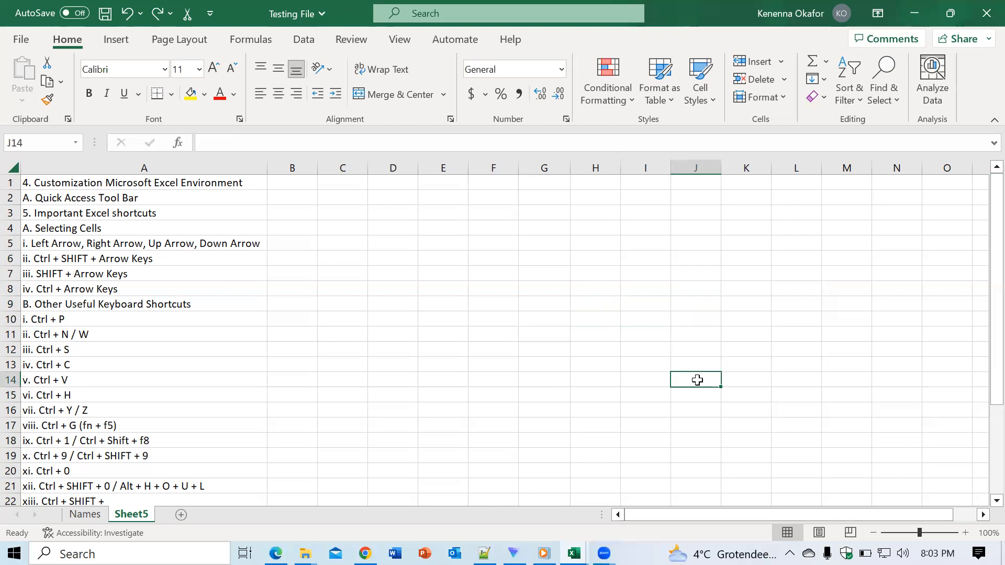
- View the Insert Function dialog for cell D17 and close it without inserting a function
left_click_drag(995, 312, 983, 449)
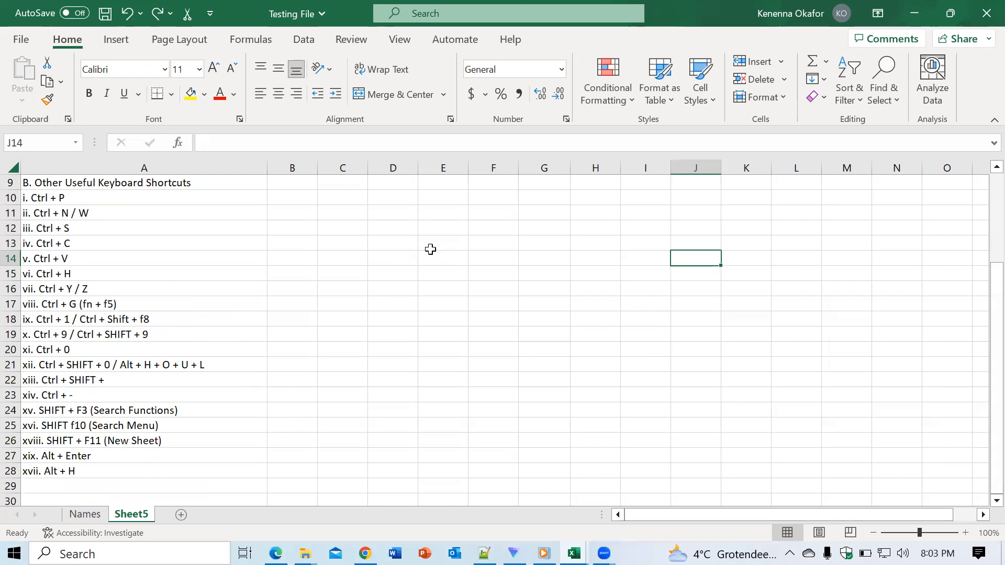
key("XF86AudioRaiseVolume")
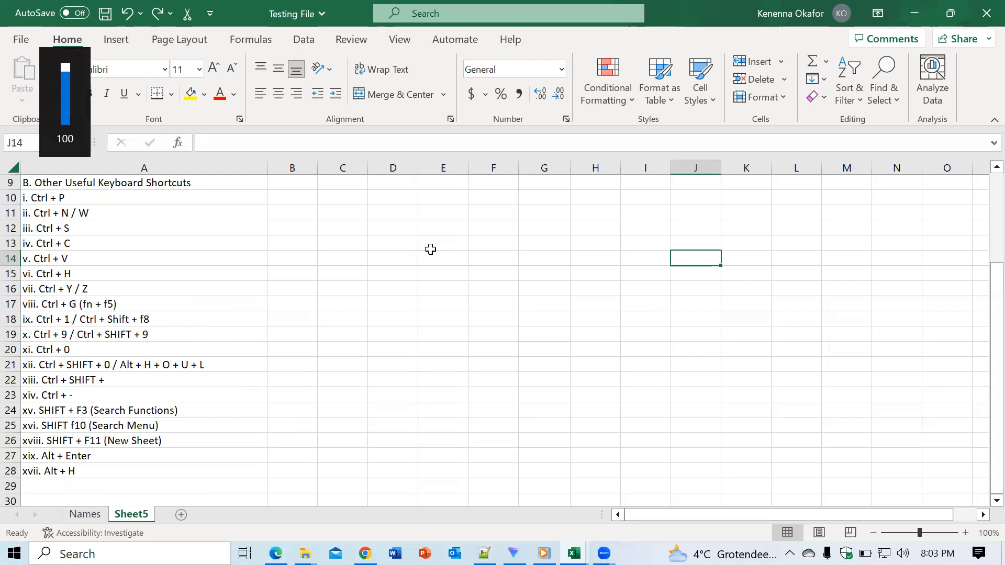
left_click(397, 299)
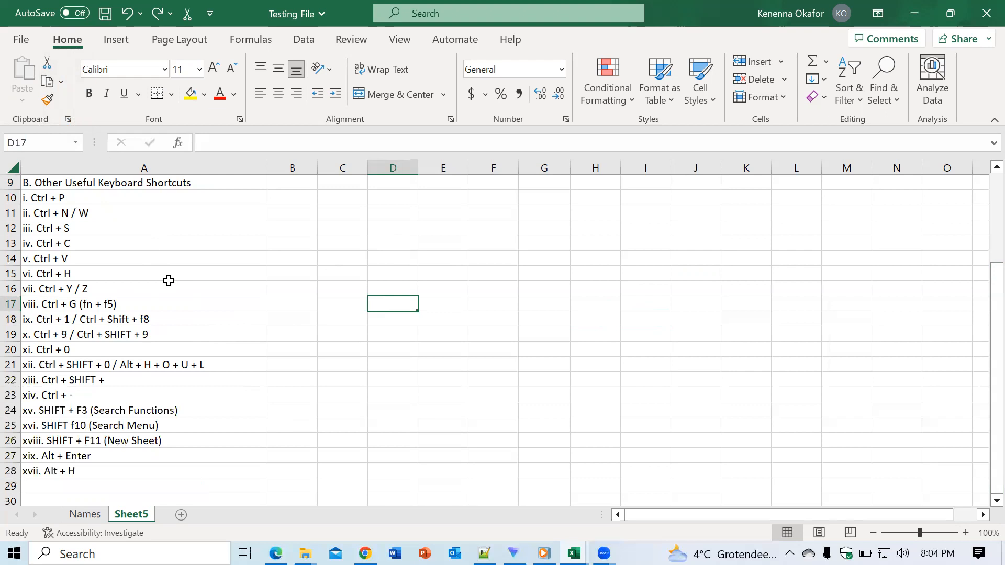
key("shift+F3")
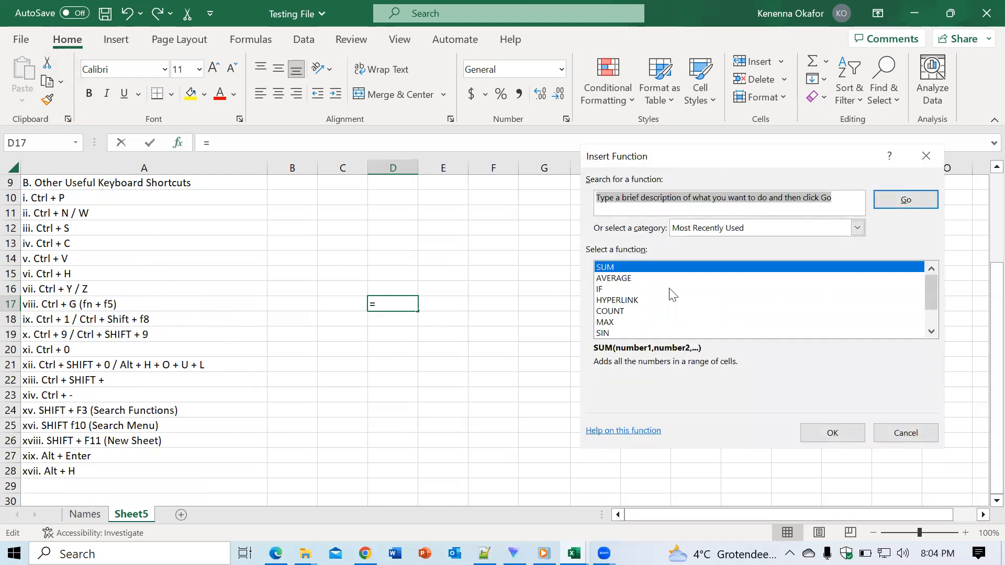
left_click(926, 155)
- Search the context menu commands of cell C21 for Li, clear the search and close the menu
left_click(359, 361)
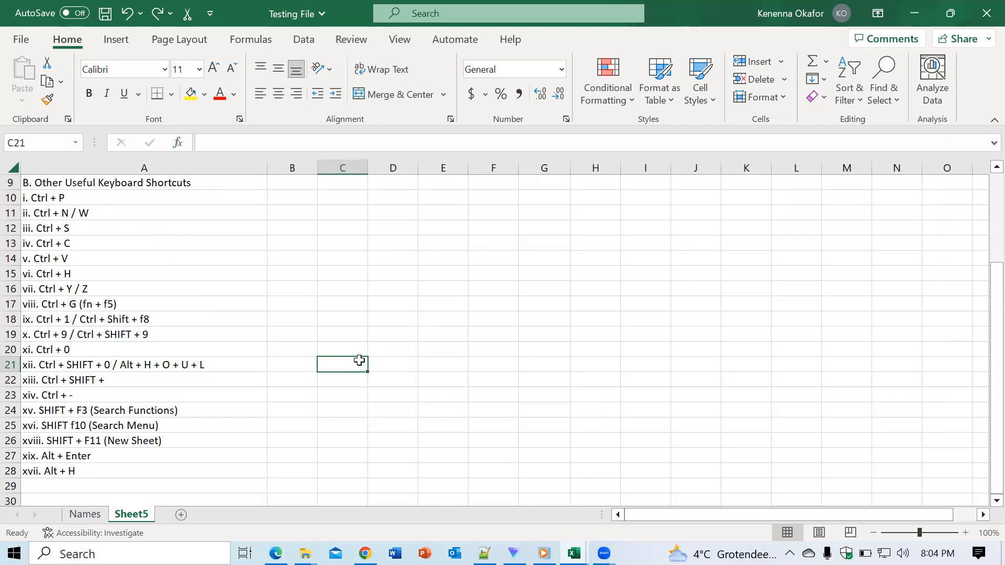
key("shift+F10")
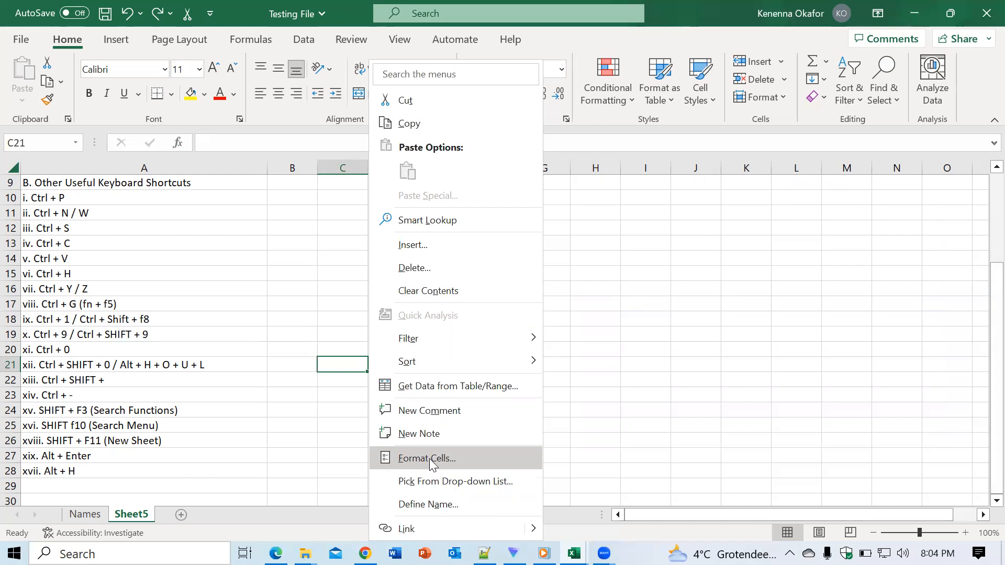
left_click(411, 80)
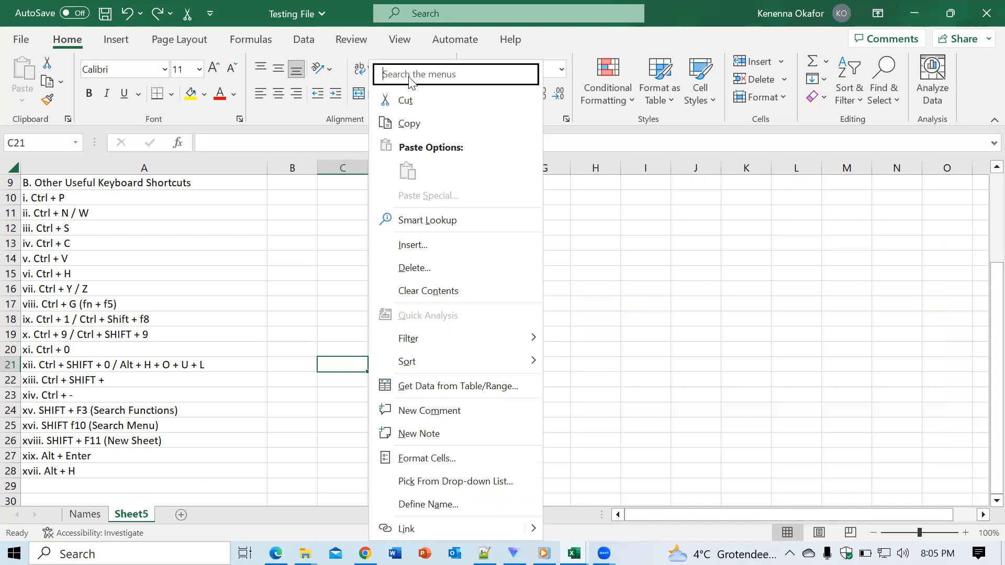
type("Li")
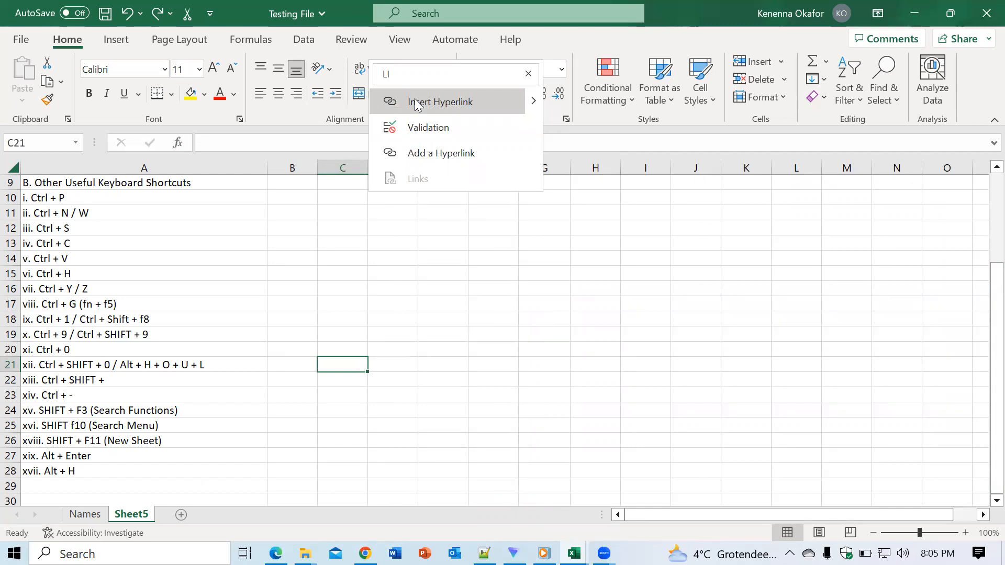
left_click(396, 81)
type("L")
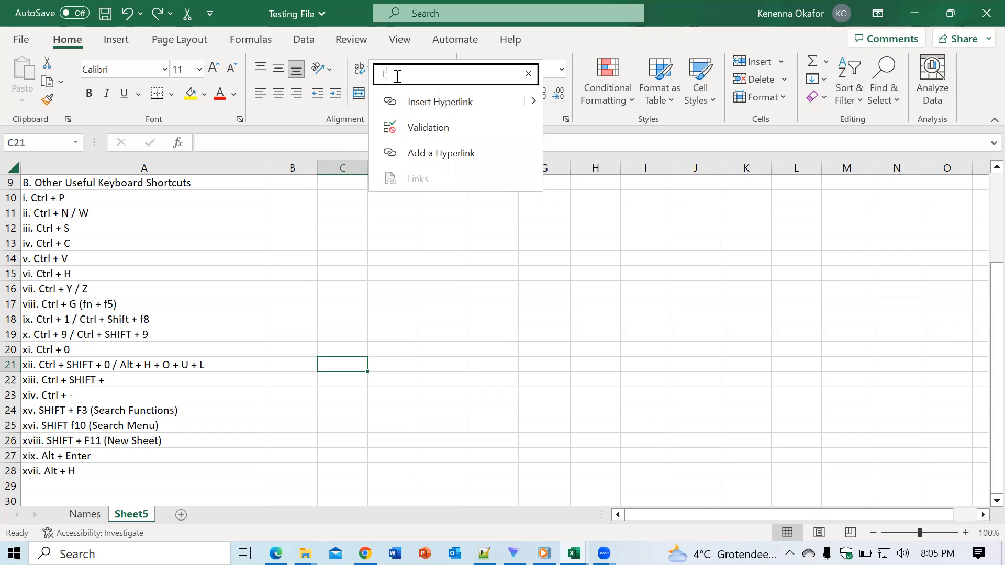
type("i")
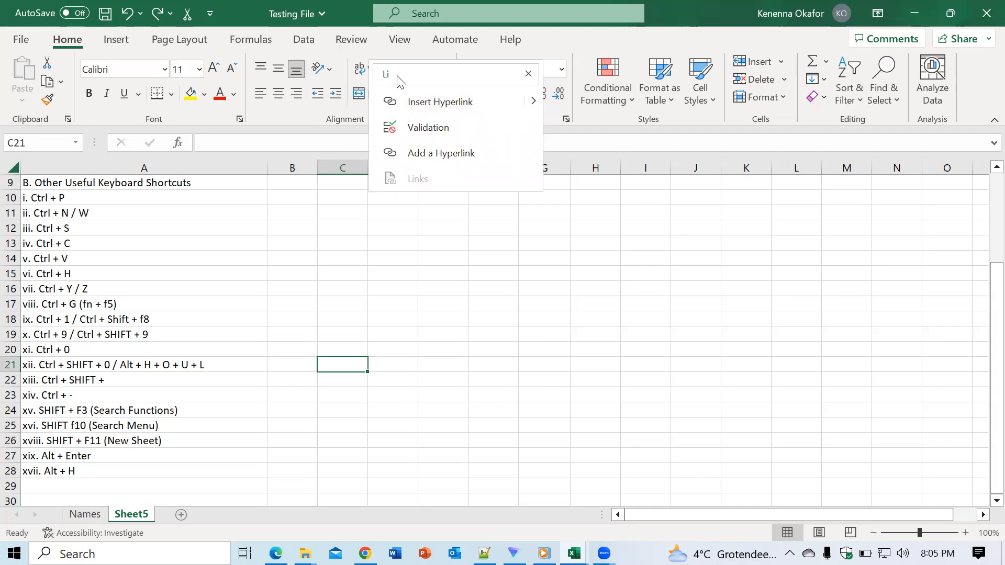
left_click(529, 74)
key("Escape")
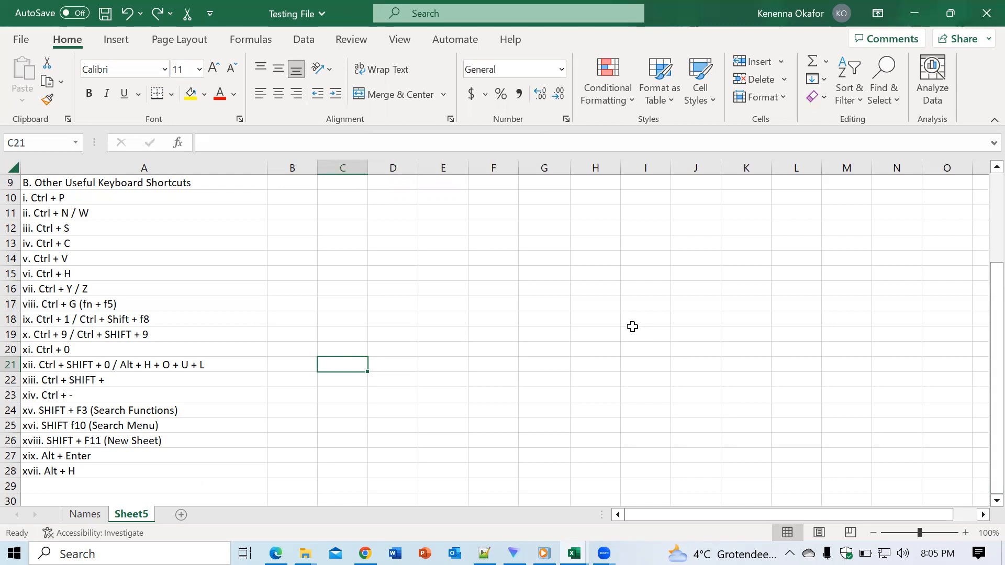
- Insert two blank worksheets before Sheet5 and delete the second one added
key("shift+F11")
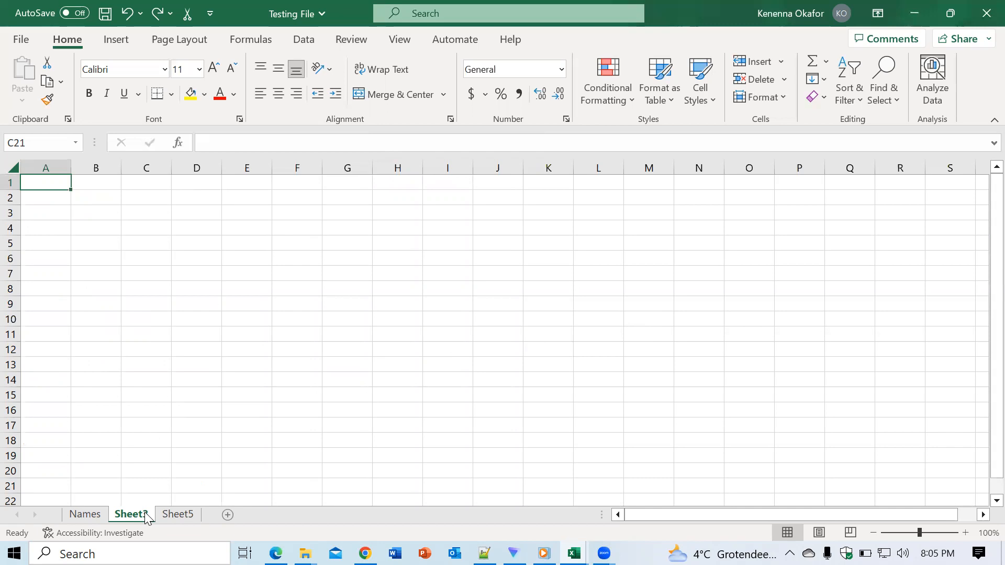
key("shift+F11")
right_click(131, 514)
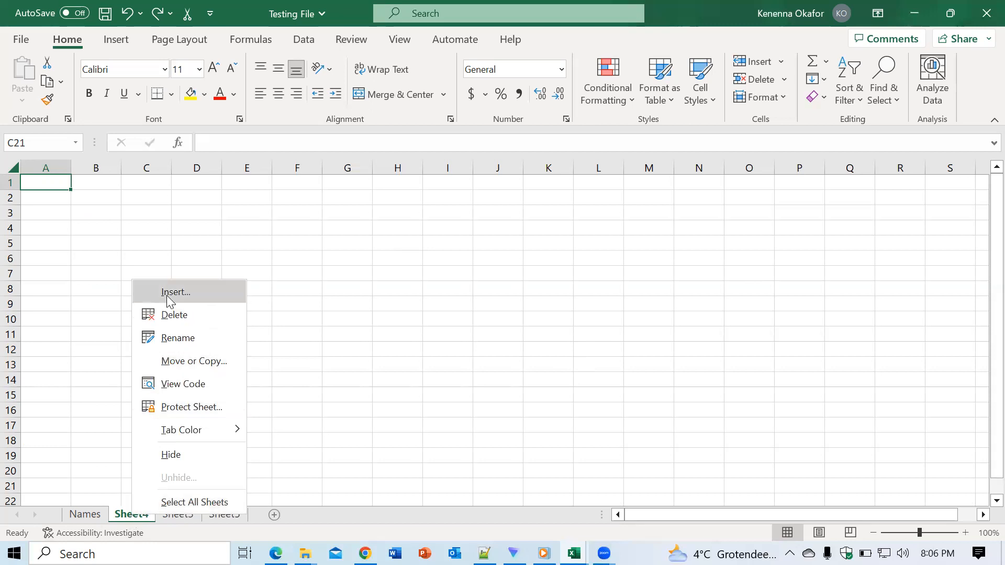
left_click(175, 315)
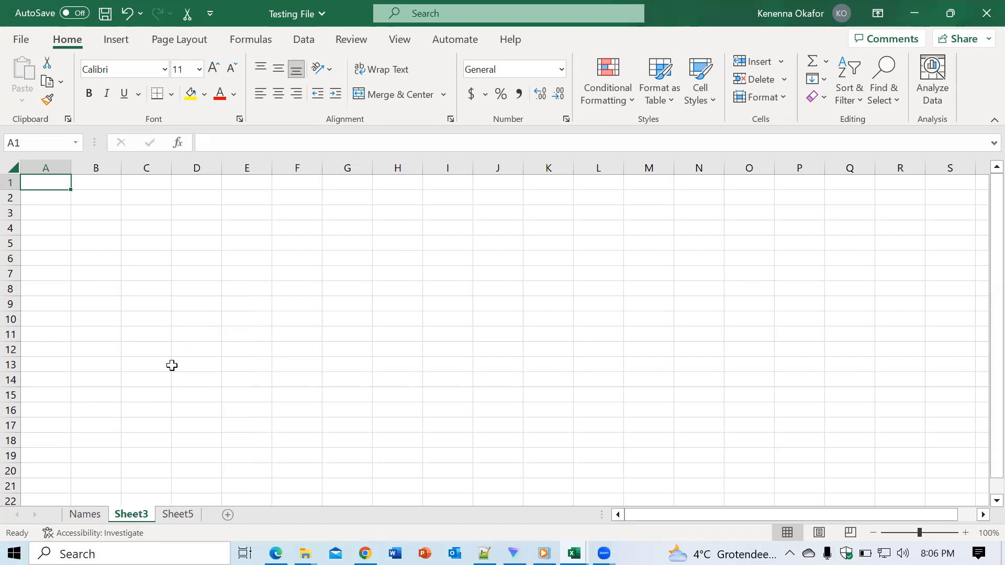
- Delete the blank worksheet Sheet3 and select cell D18 on Sheet5
right_click(141, 517)
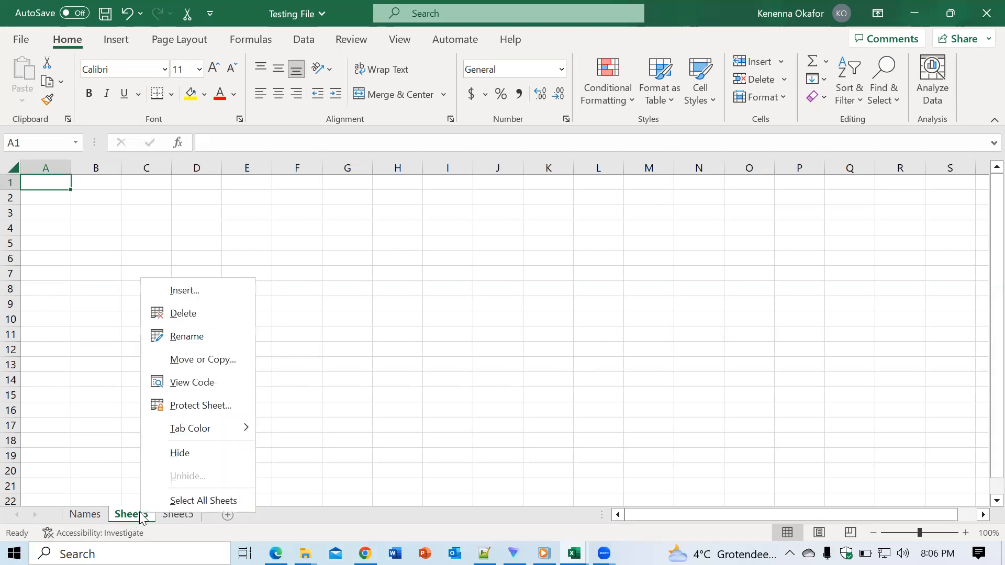
left_click(184, 316)
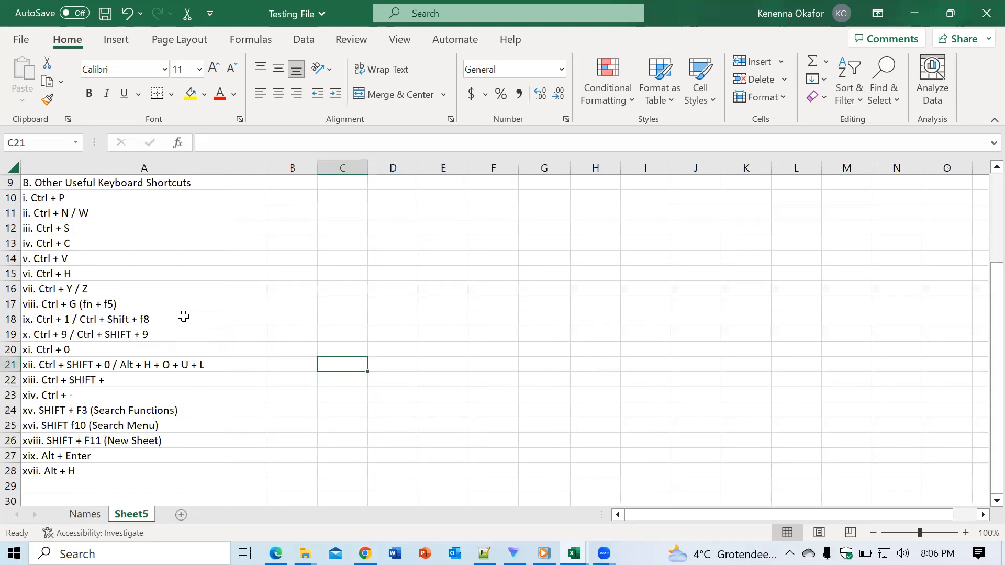
left_click(412, 317)
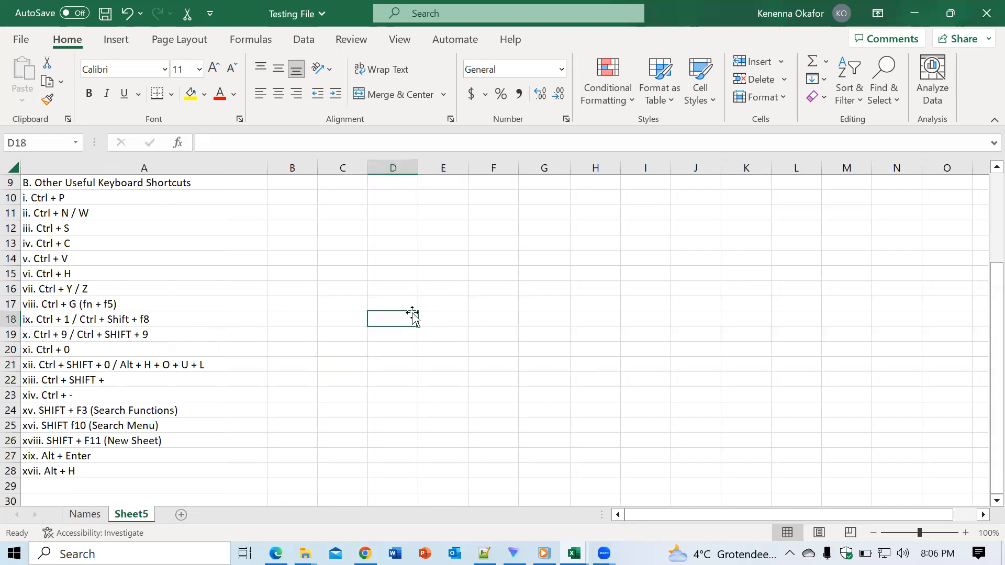
- Enter the label Name: followed by a person's first name in cell D11
left_click(390, 216)
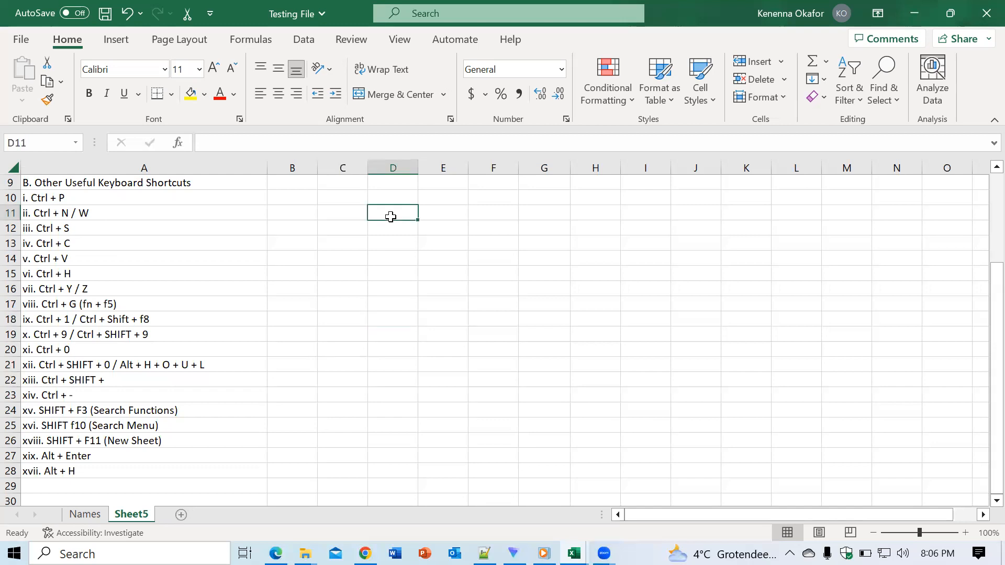
type("kene")
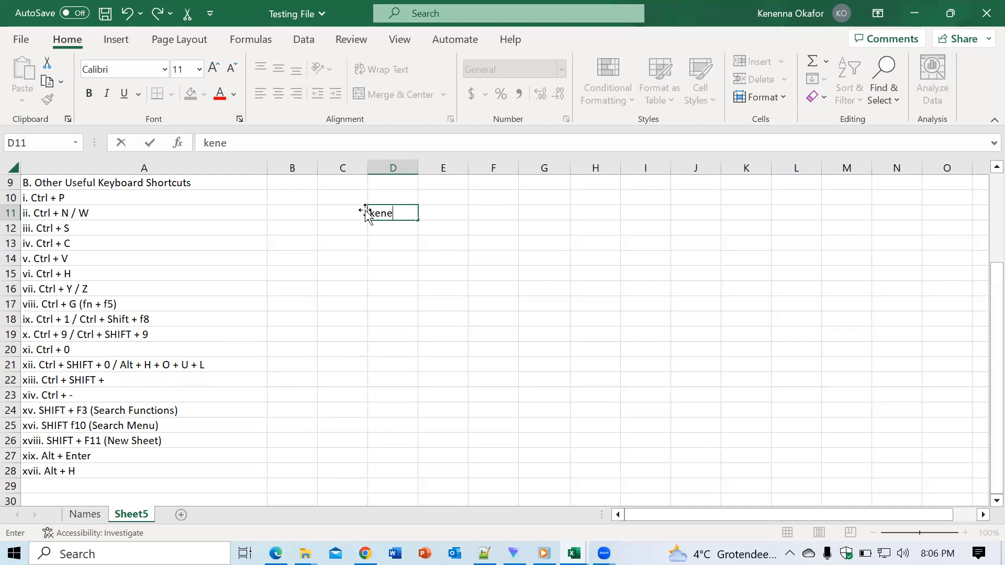
left_click(372, 213)
type("Name")
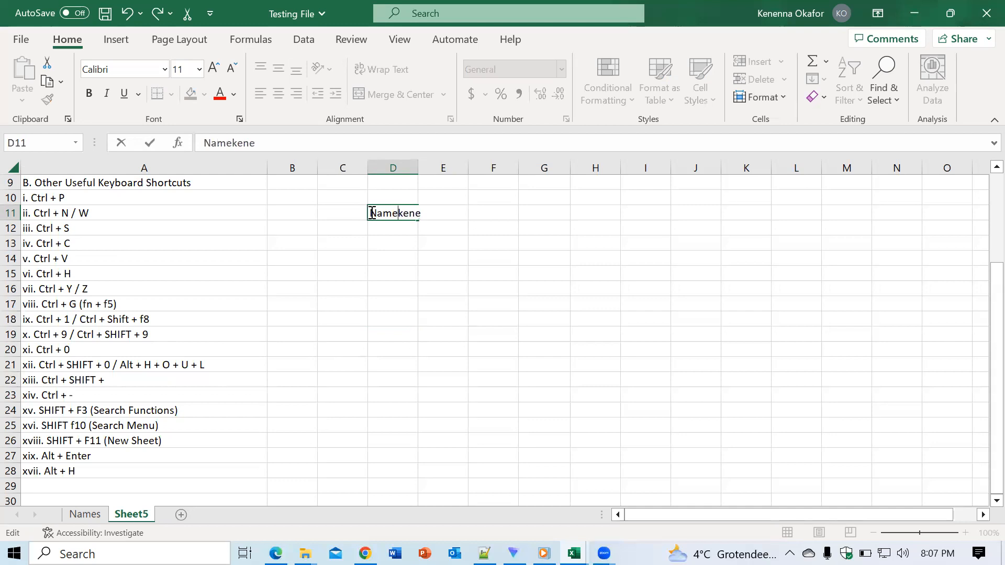
type(":")
left_click(395, 239)
left_click(390, 227)
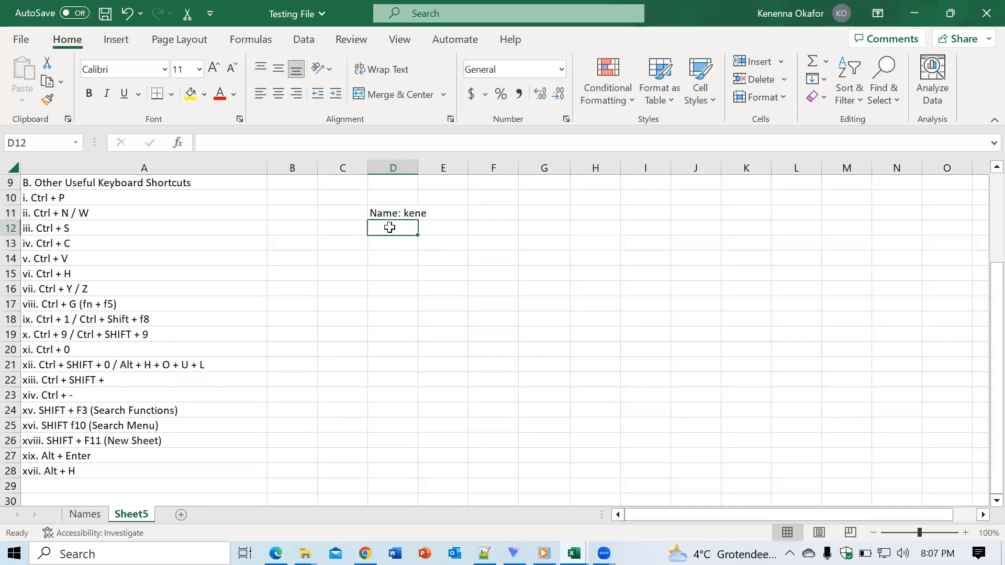
type("Age")
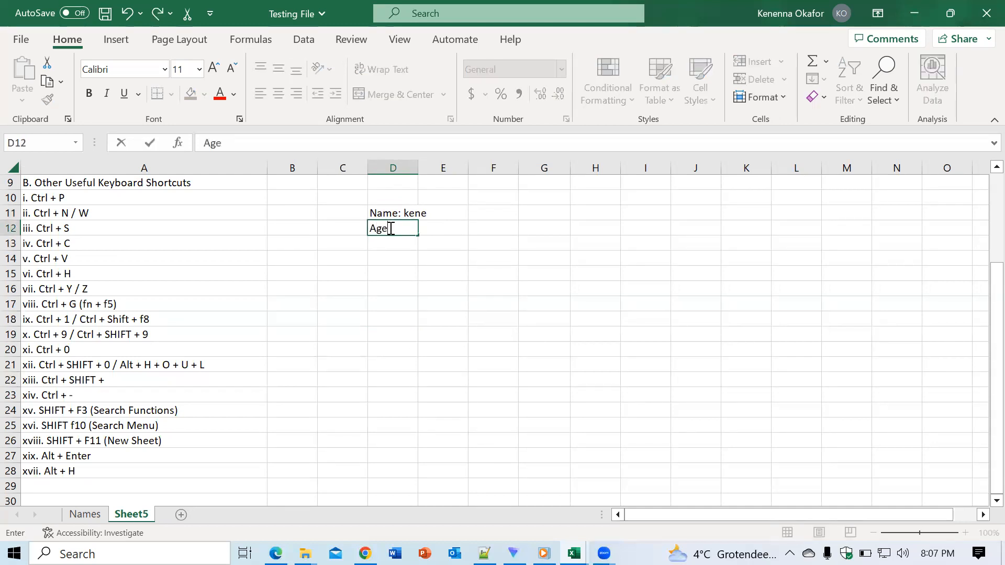
type(": 20")
key("BackSpace")
key("BackSpace")
key("BackSpace")
key("BackSpace")
key("BackSpace")
key("BackSpace")
key("BackSpace")
- Add a line break after the name in cell D11 and enter Age: 20 on the second line of the same cell
left_click(416, 214)
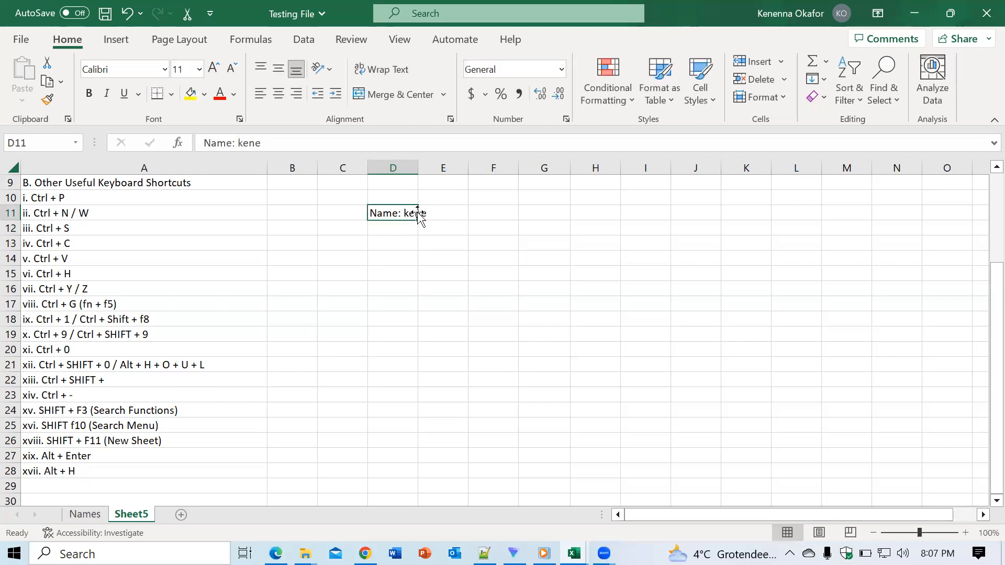
double_click(411, 213)
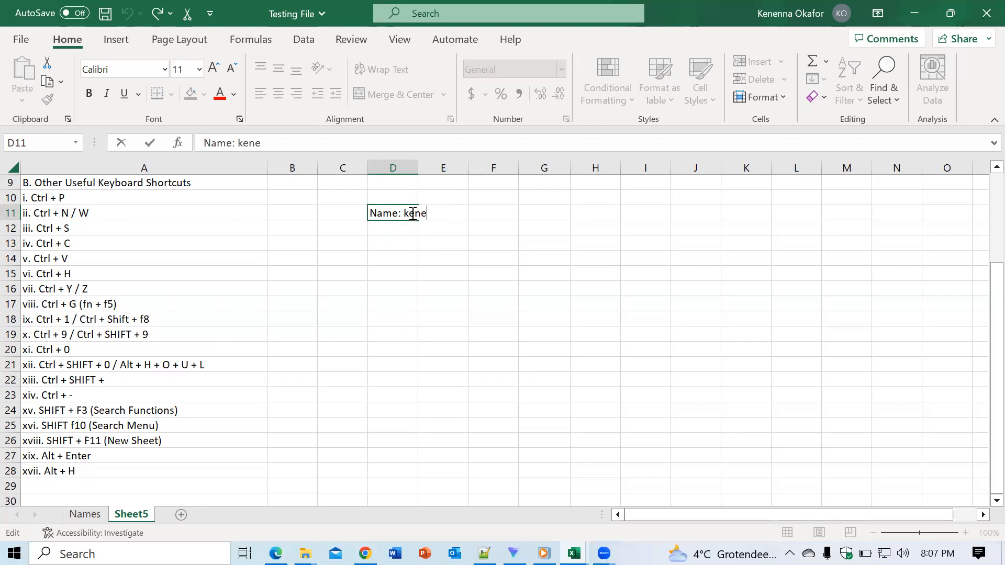
left_click_drag(346, 218, 377, 216)
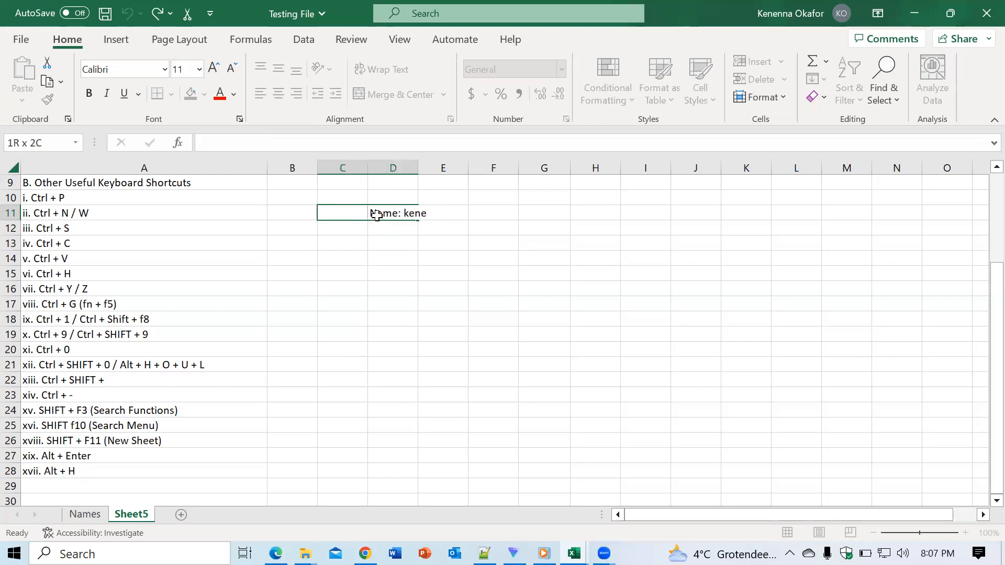
left_click(377, 215)
key("Return")
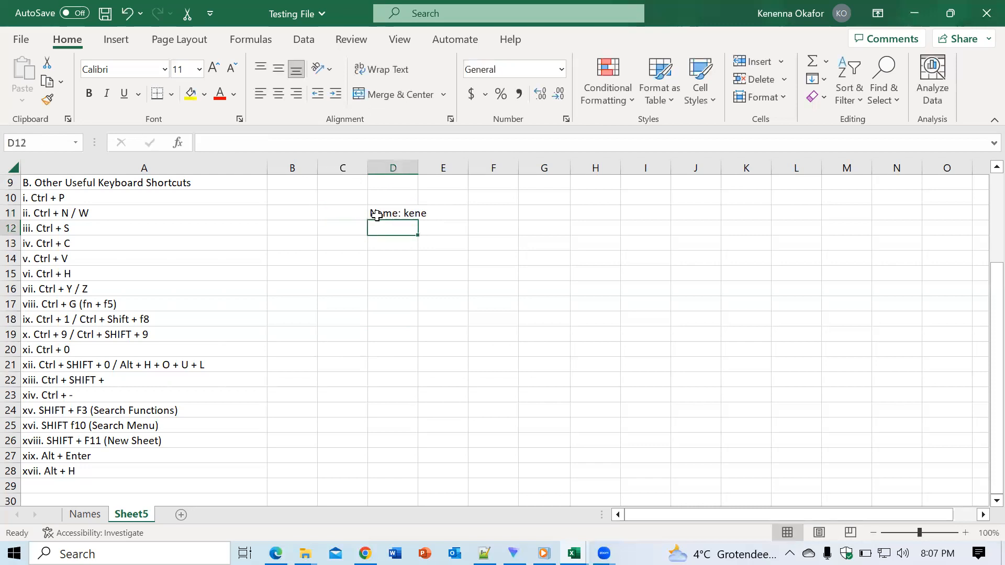
double_click(377, 215)
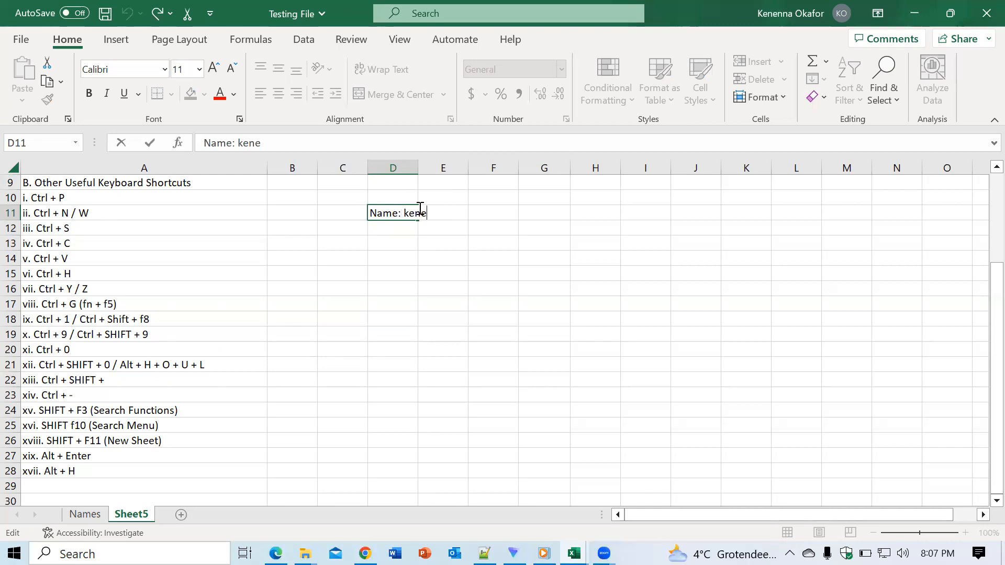
key("Return")
type("Age:n")
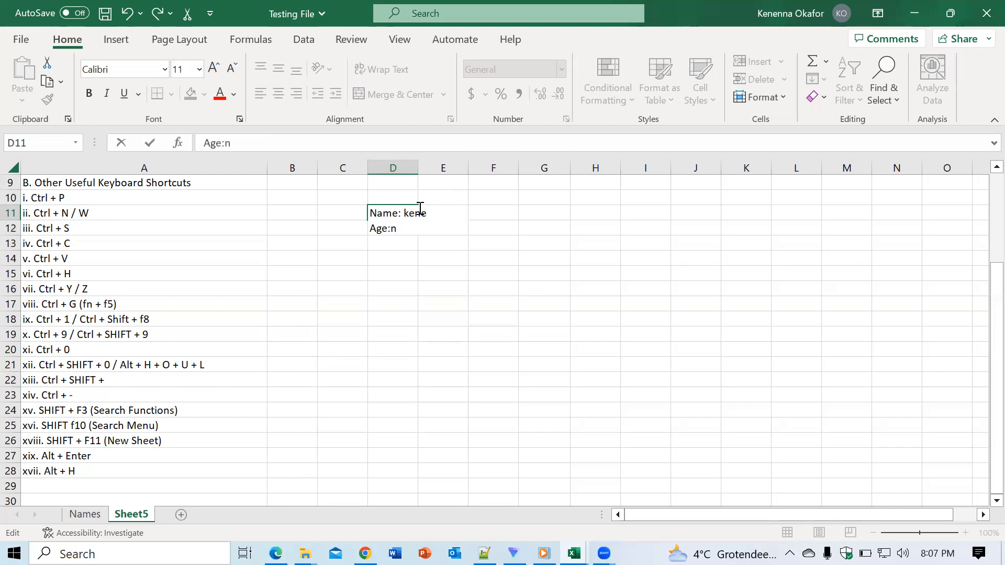
key("BackSpace")
type("20")
left_click(524, 255)
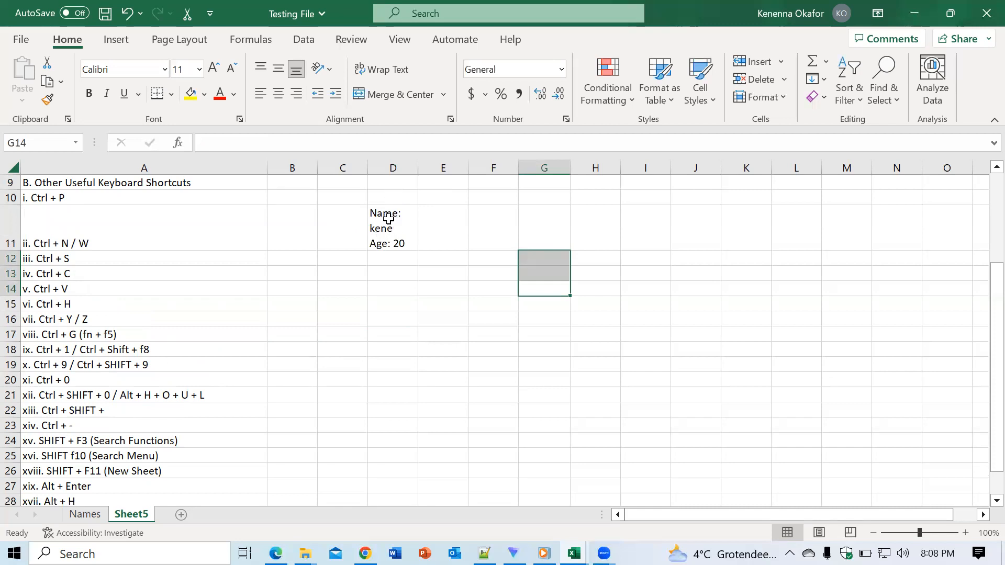
- Autofit column D and widen it until the name in cell D11 fits on a single line
double_click(417, 165)
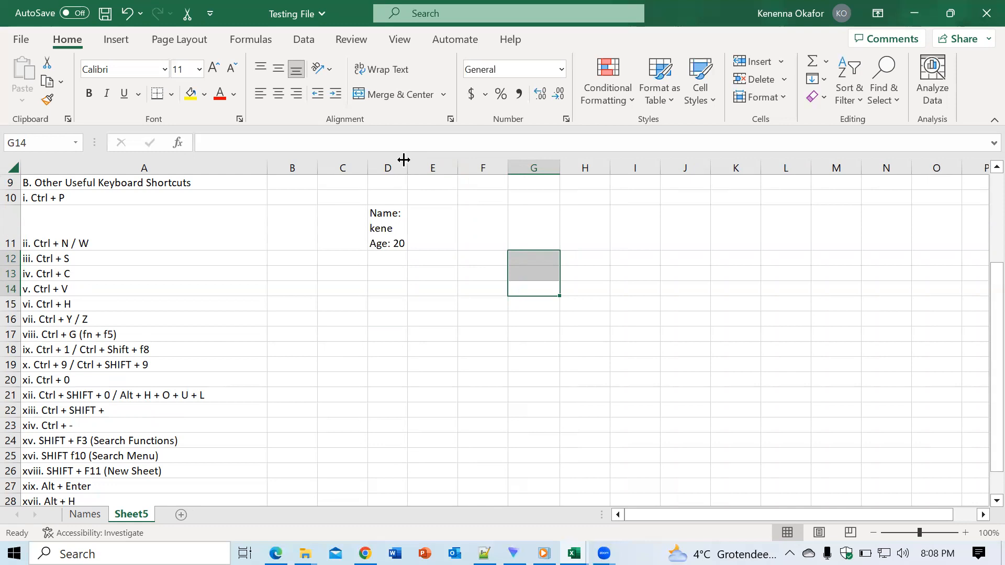
left_click(381, 73)
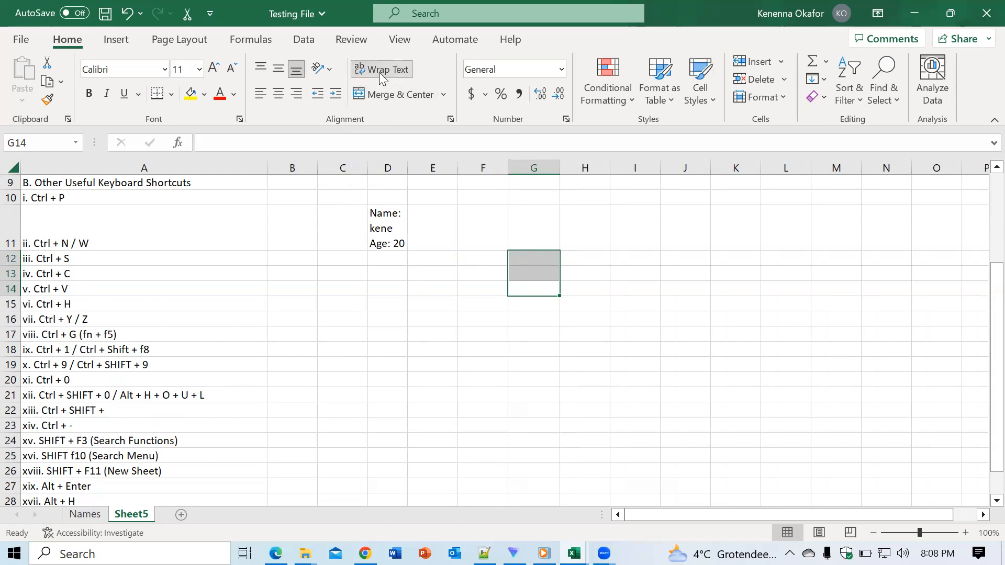
left_click(406, 166)
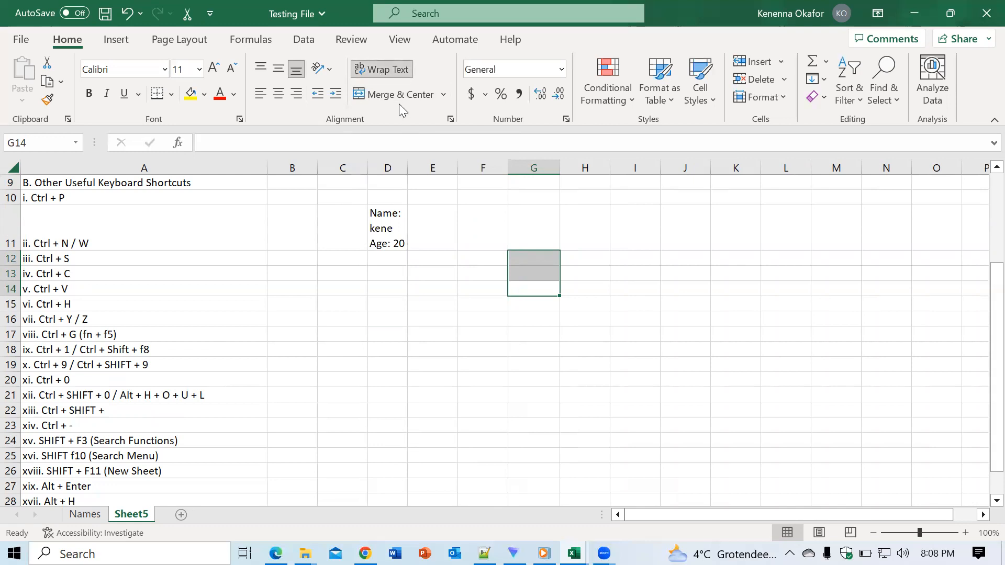
left_click(395, 71)
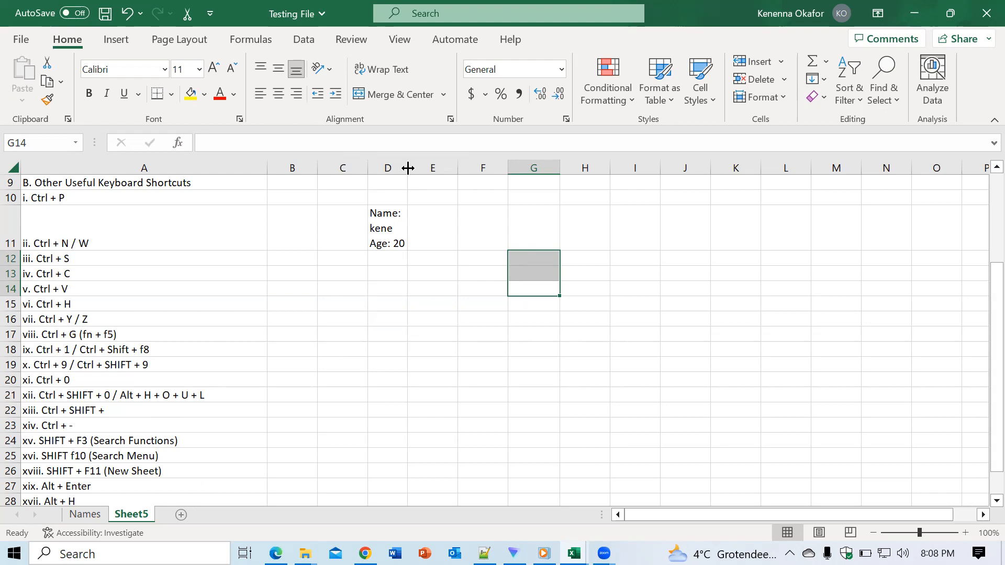
left_click_drag(407, 168, 419, 173)
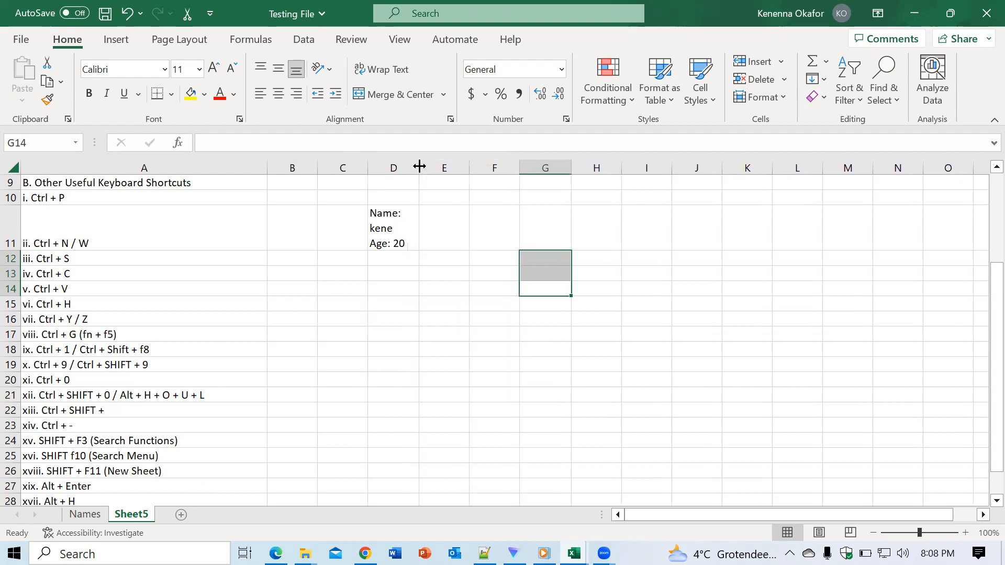
left_click_drag(419, 166, 429, 168)
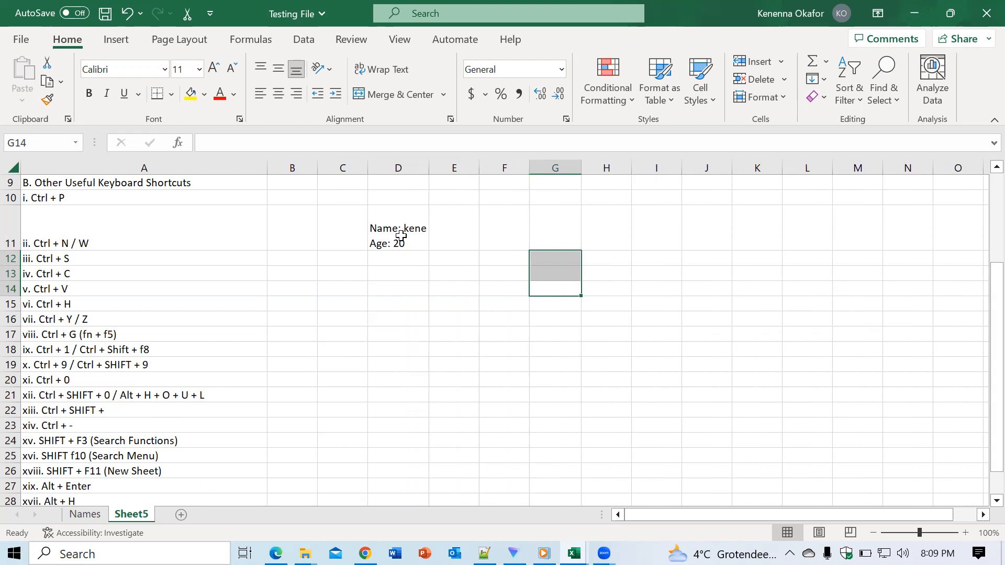
- Display the shortcut key tips for the Home commands with cell F19 selected, and dismiss them
left_click_drag(981, 288, 982, 357)
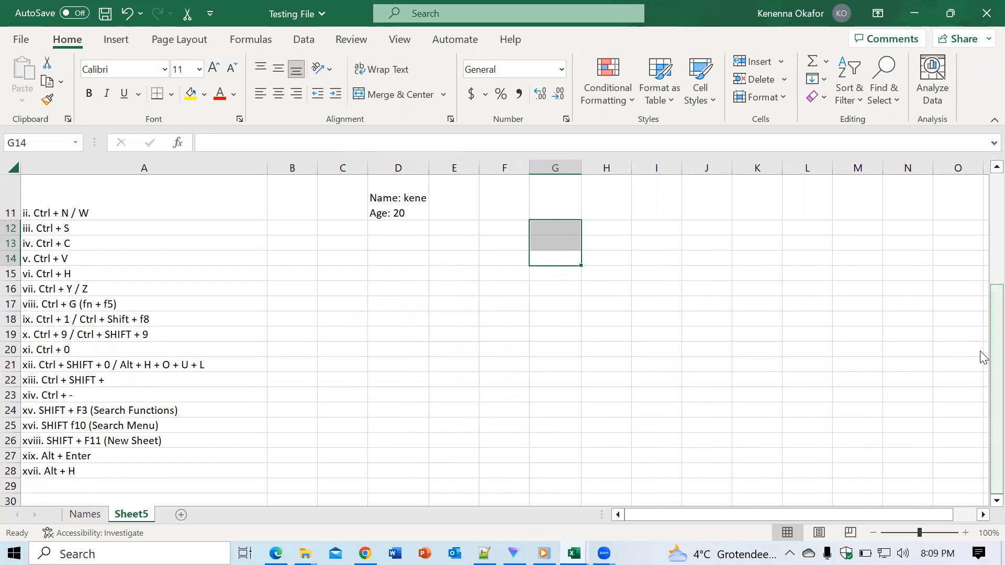
left_click(635, 286)
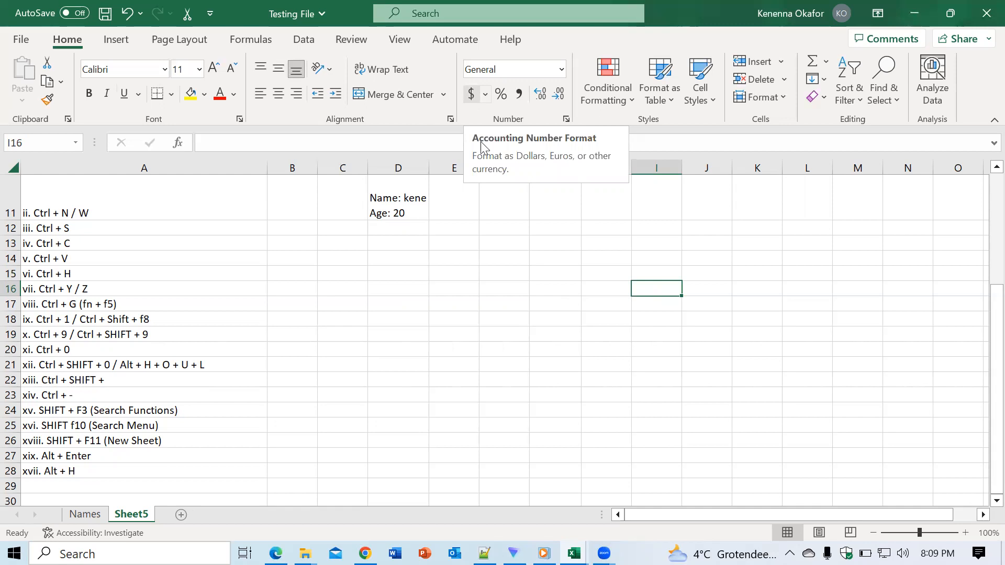
left_click(495, 333)
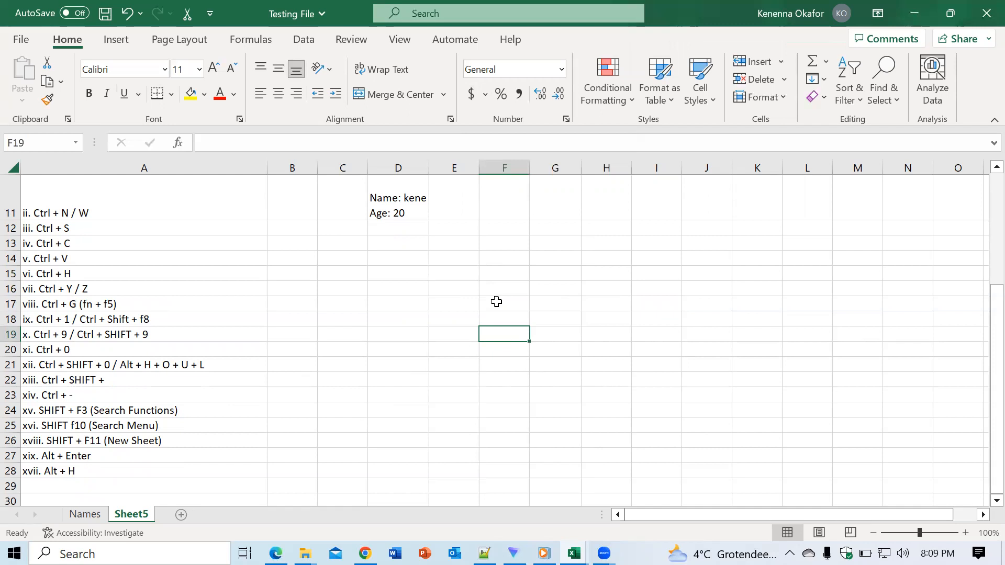
key("alt")
key("h")
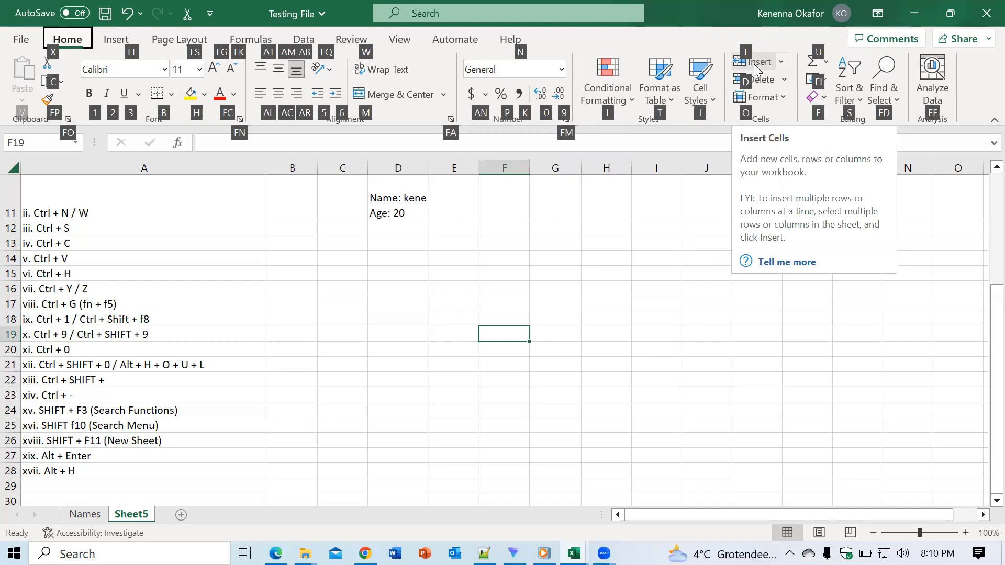
left_click(638, 302)
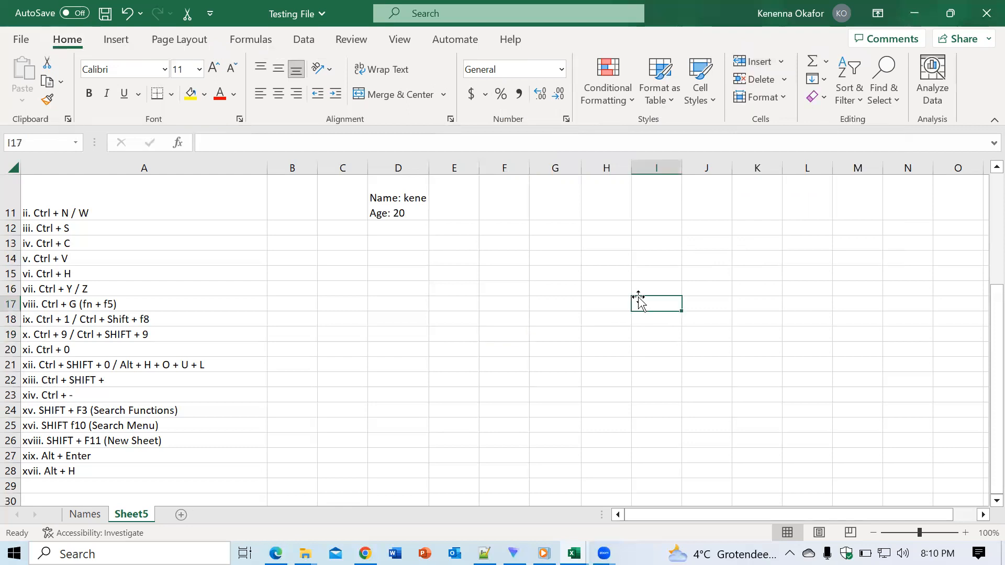
- View the Insert options for cells, rows, columns and sheets using the key tips, and close them without inserting
key("alt")
key("h")
key("i")
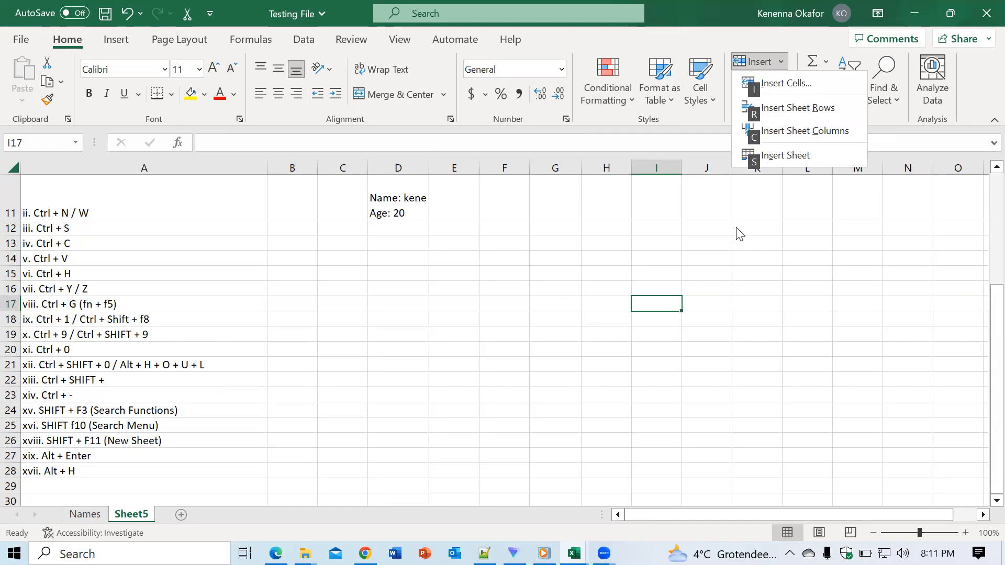
left_click(661, 246)
left_click(662, 246)
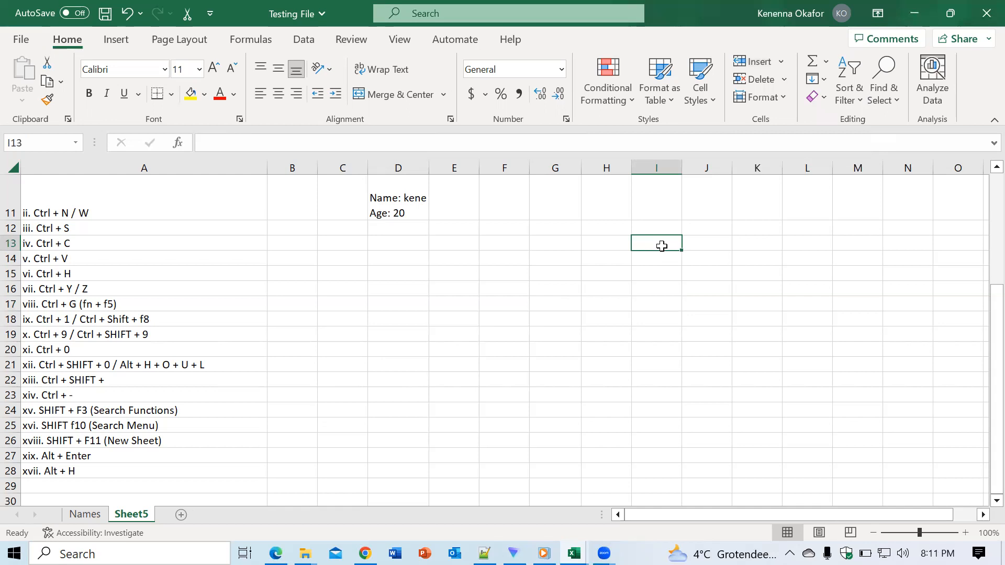
- View the Insert Cells dialog for cell I13 and close it without inserting anything
key("alt+h")
key("i")
key("i")
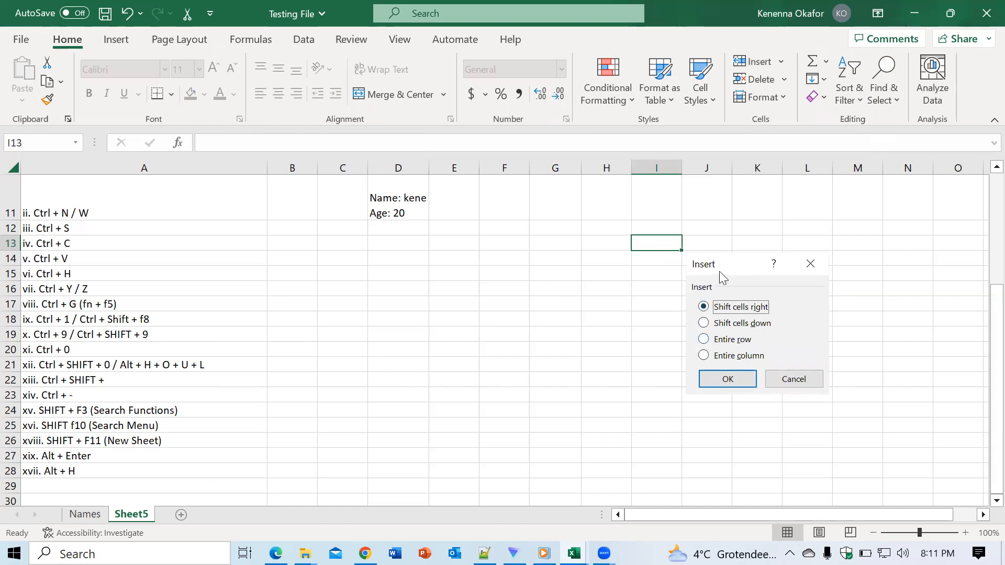
left_click(812, 262)
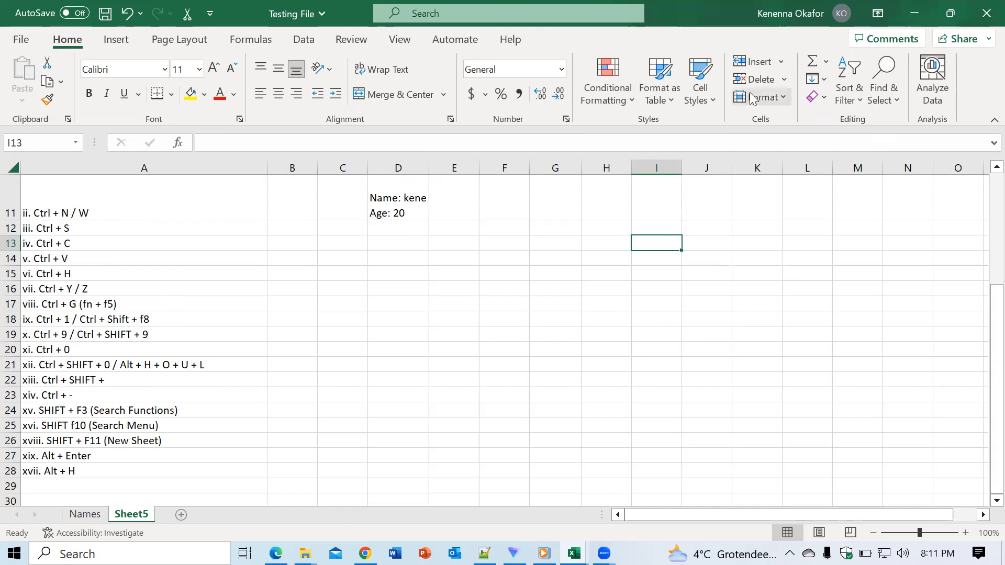
left_click(598, 304)
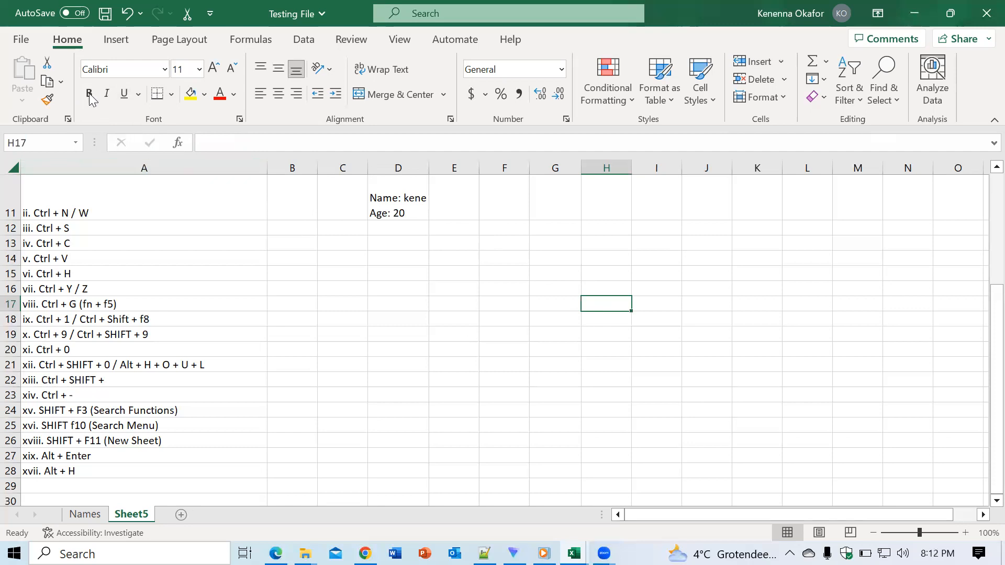
- Apply bold to the Alt + H entry in cell A28, remove the bold and select cell A27
left_click(46, 487)
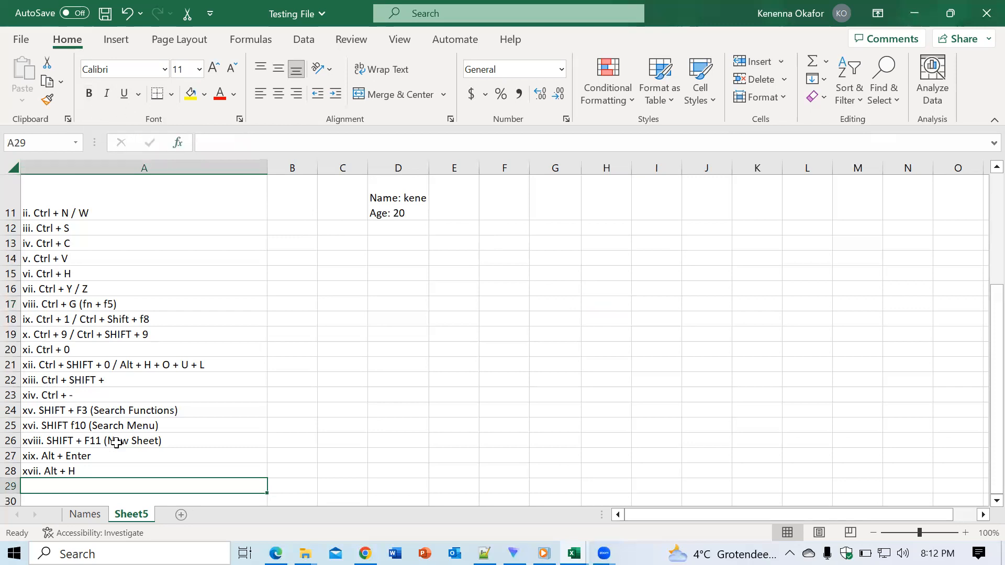
left_click(74, 471)
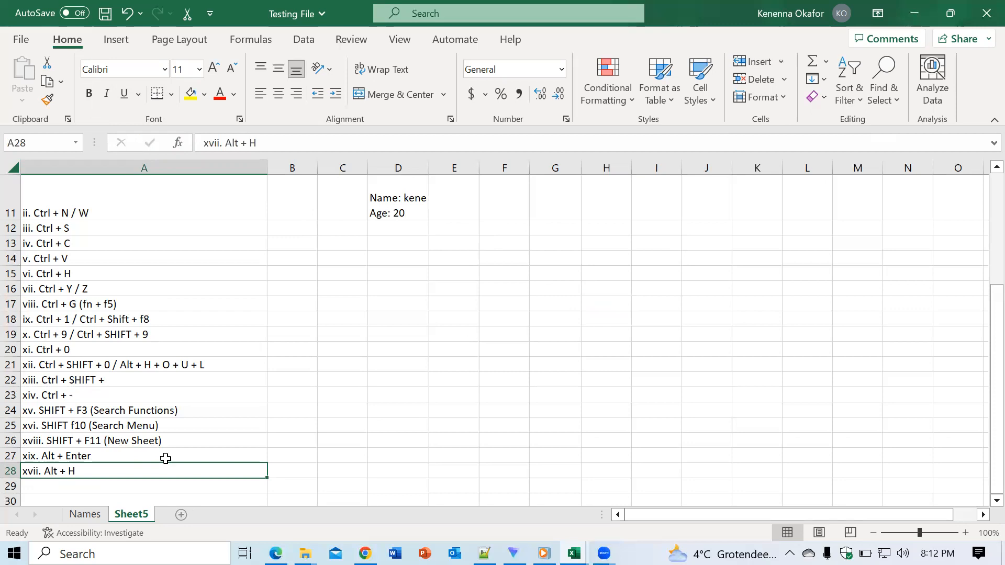
key("ctrl+b")
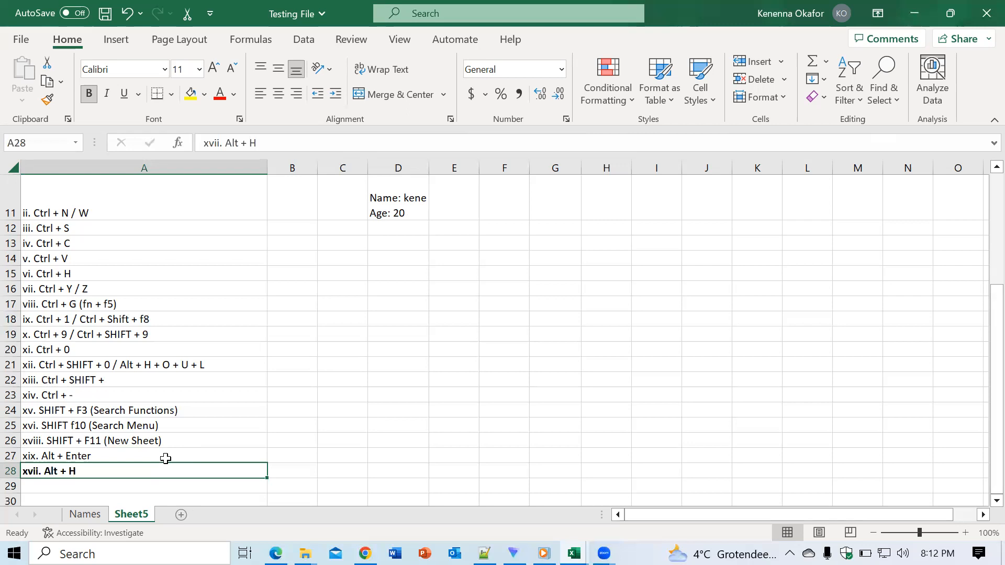
key("ctrl+b")
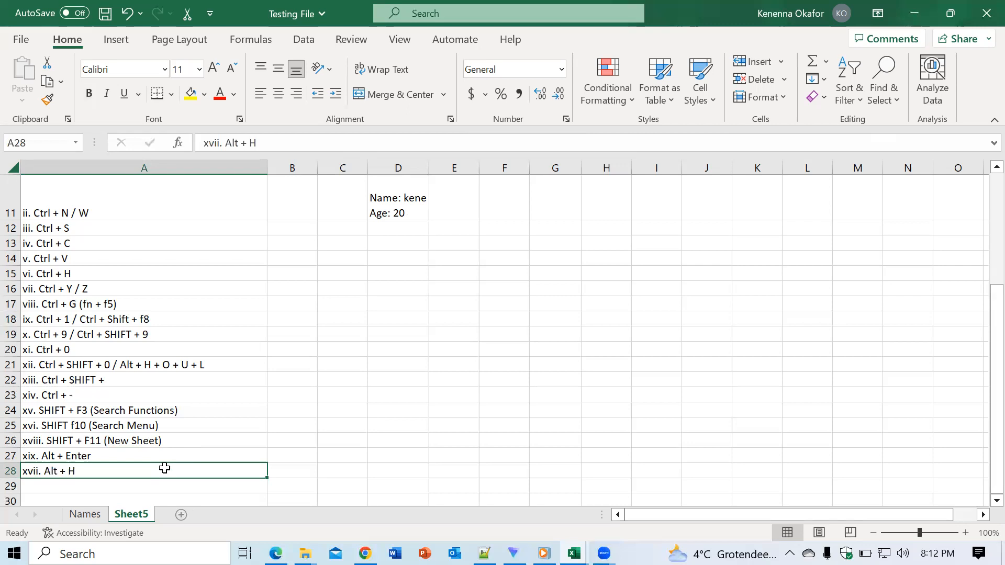
left_click(73, 457)
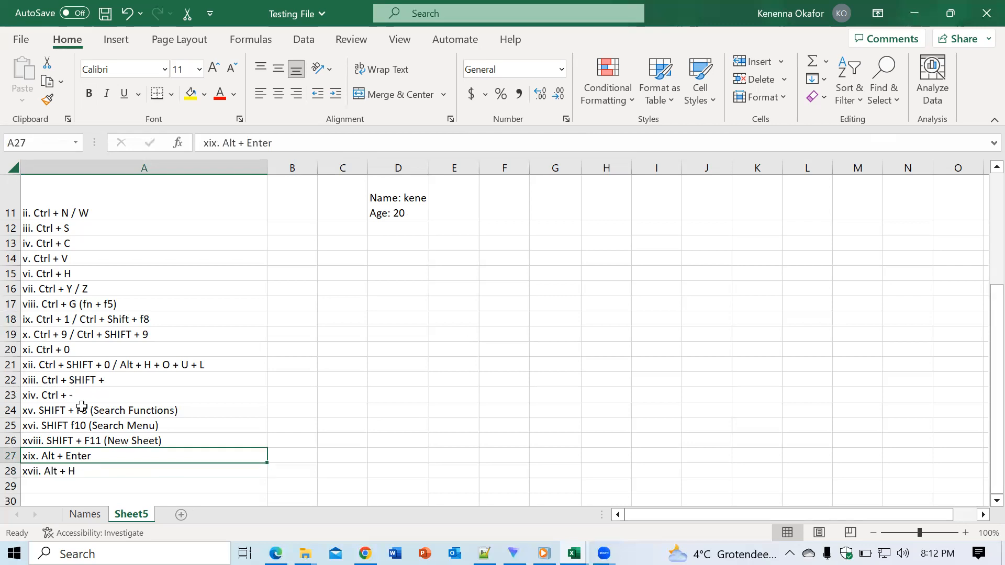
- Toggle italic on and off for the Alt + Enter entry in cell A27, and do the same with bold
key("ctrl+i")
key("ctrl+i")
left_click(90, 94)
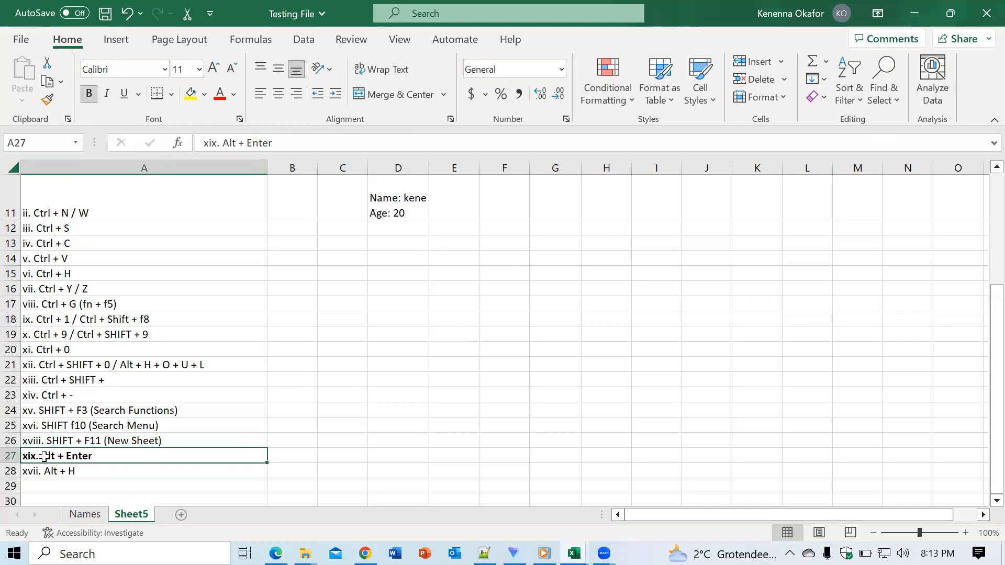
left_click(90, 95)
- Underline the entry in cell A19, toggle its italic on and off, and remove the underline
left_click(256, 338)
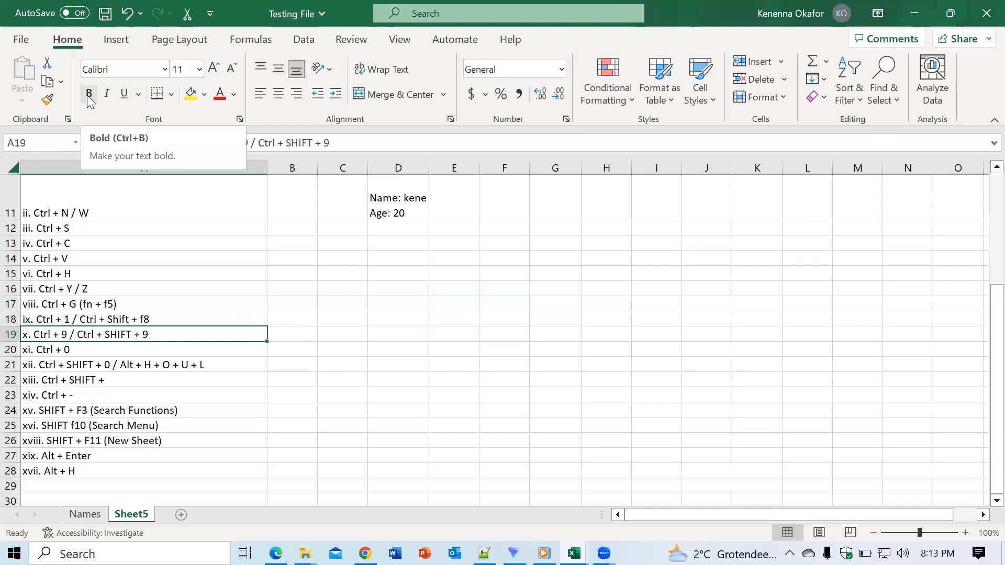
left_click(123, 94)
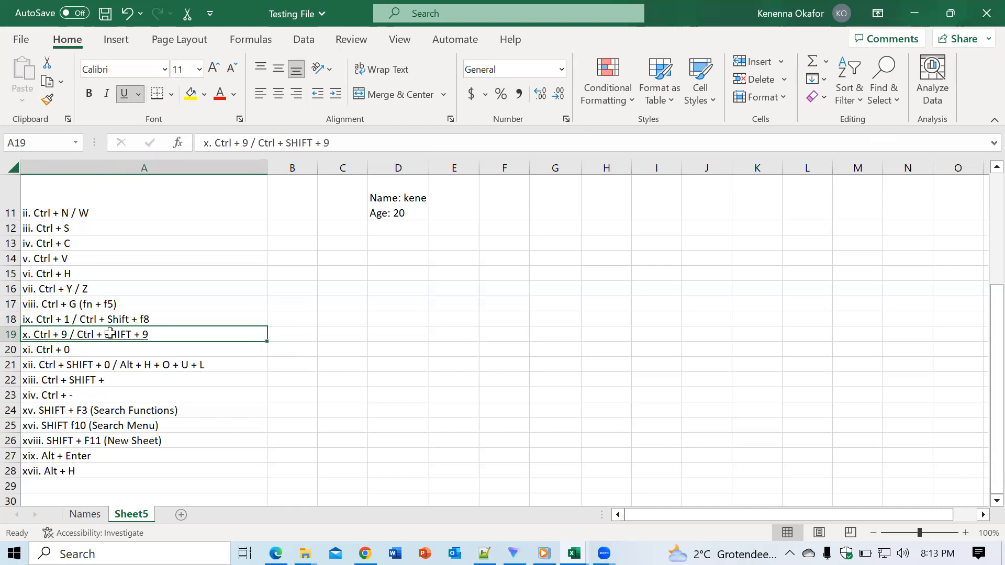
key("ctrl+i")
key("ctrl+i")
key("ctrl+u")
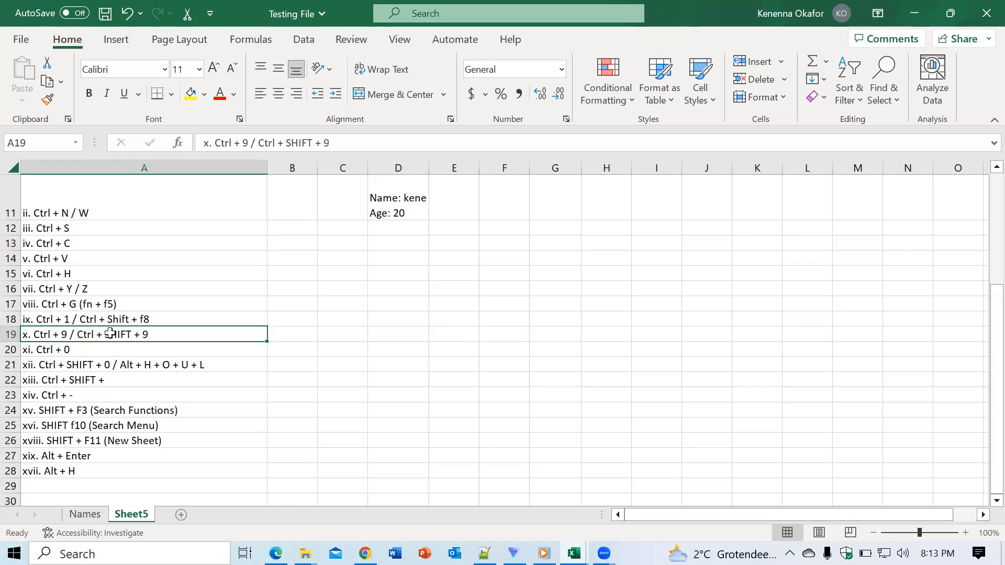
left_click(449, 392)
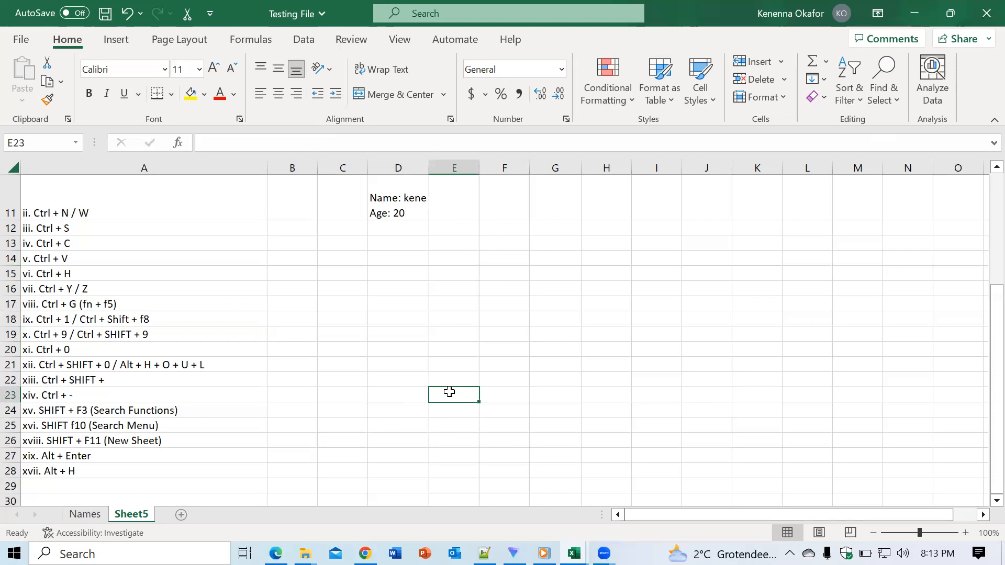
- Apply bold, underline and italic to the Ctrl + N / W entry in cell A11, and remove all three formats
left_click(50, 211)
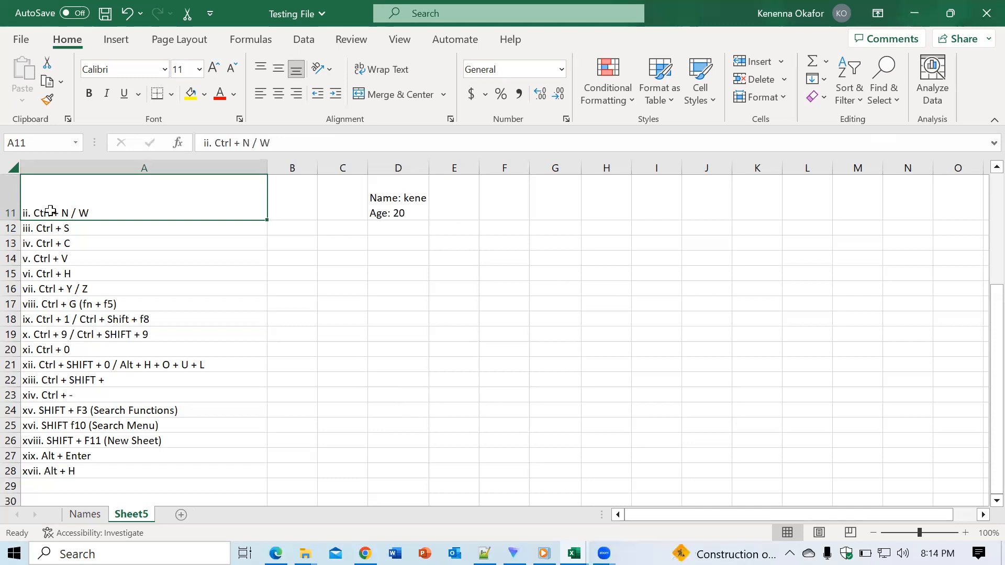
key("ctrl+b")
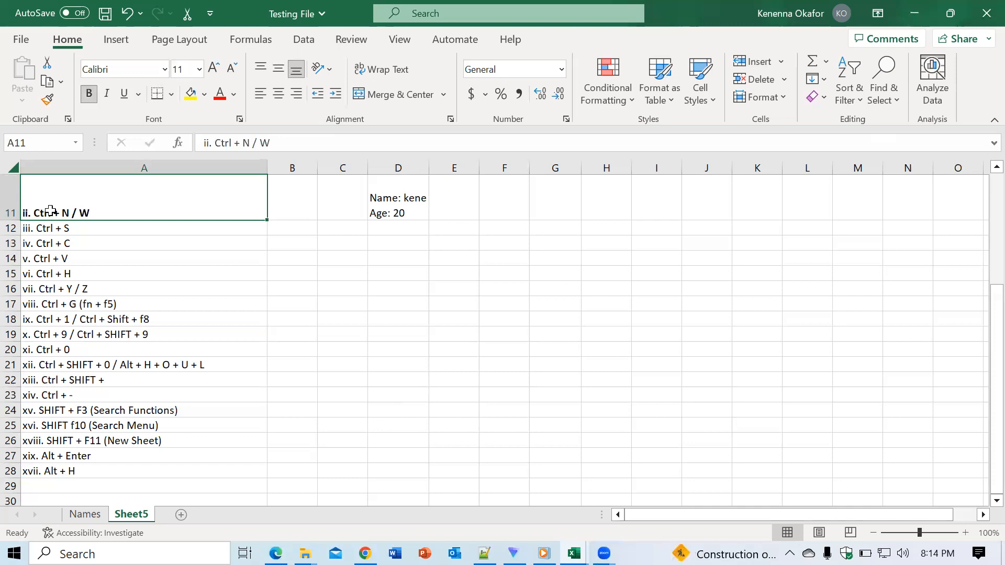
key("ctrl+u")
key("ctrl+i")
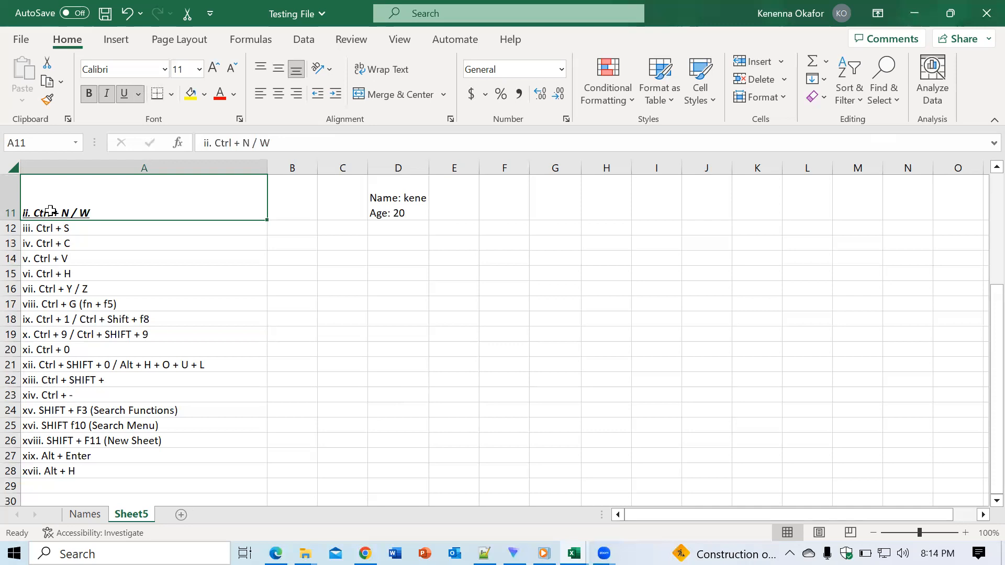
key("ctrl+i")
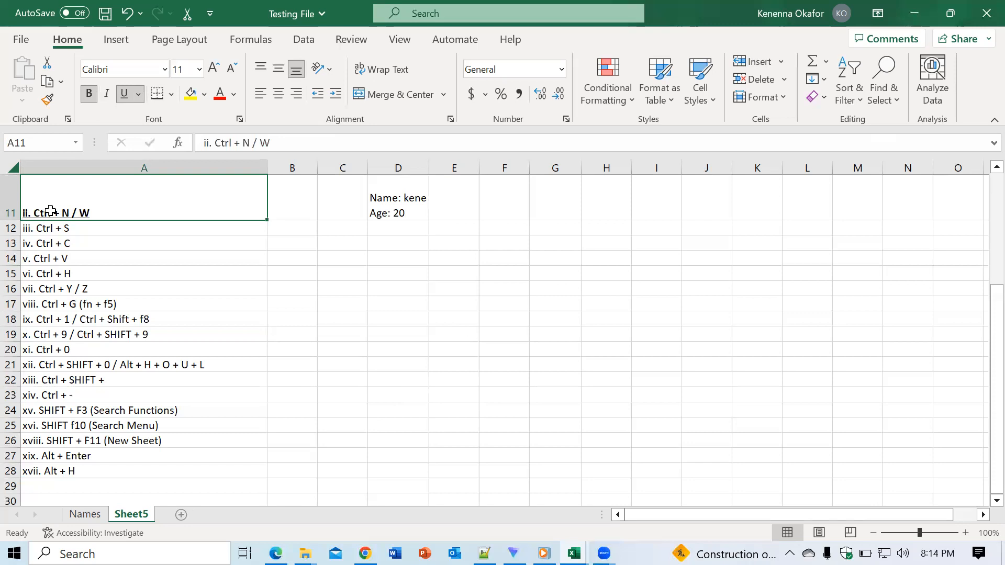
key("ctrl+b")
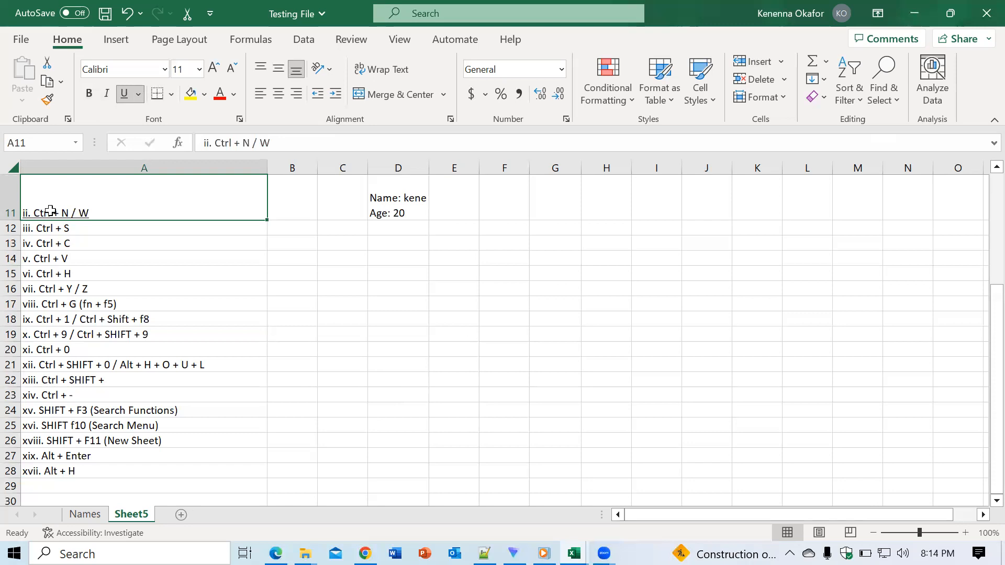
key("ctrl+u")
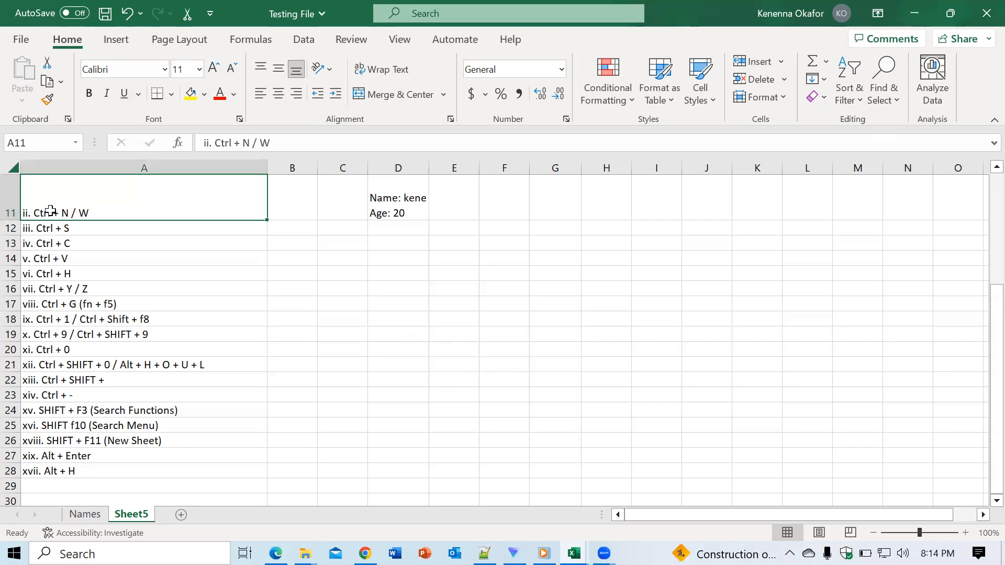
left_click(369, 364)
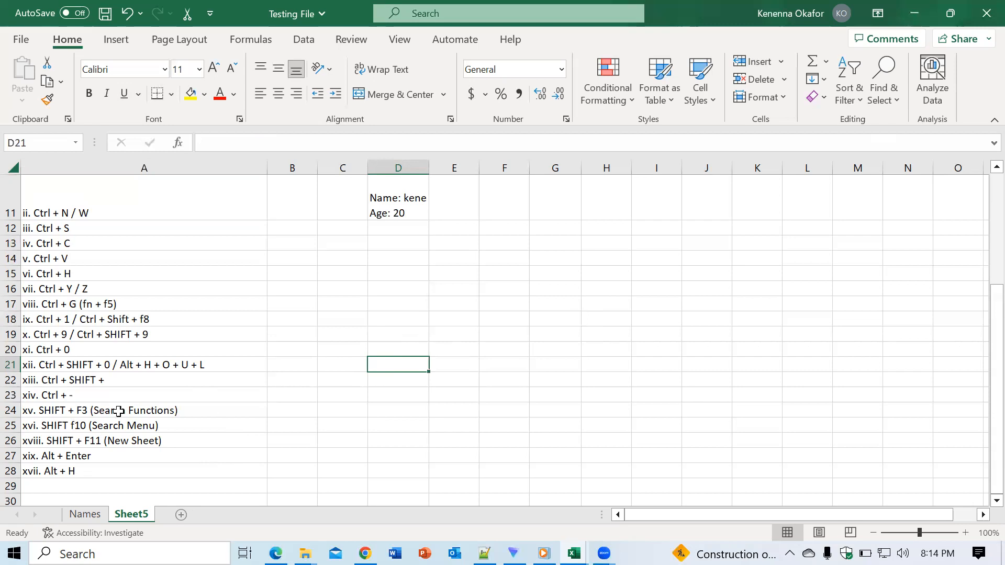
- View the Insert Function dialog for cell G21 and close it without inserting a function
left_click(555, 370)
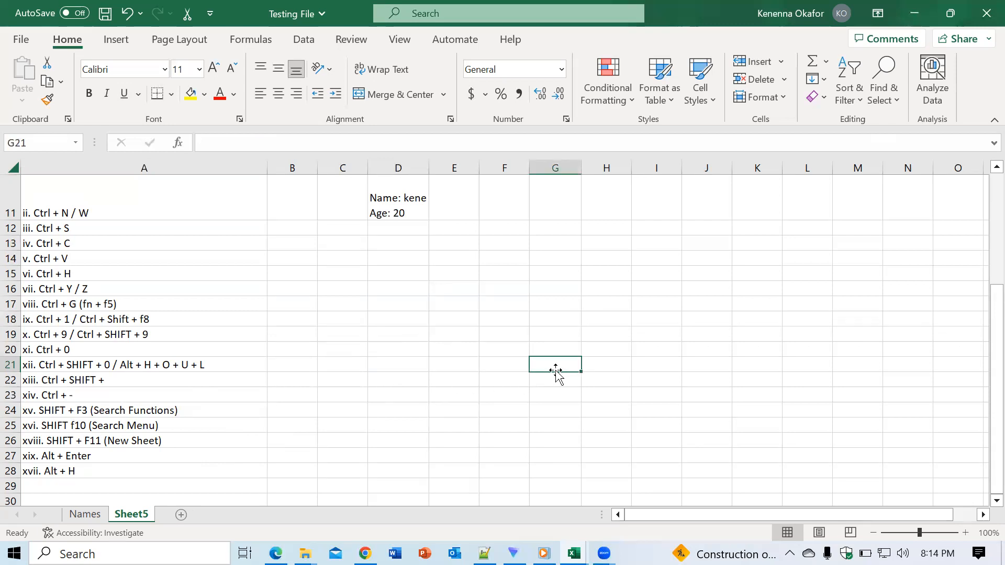
key("shift+F3")
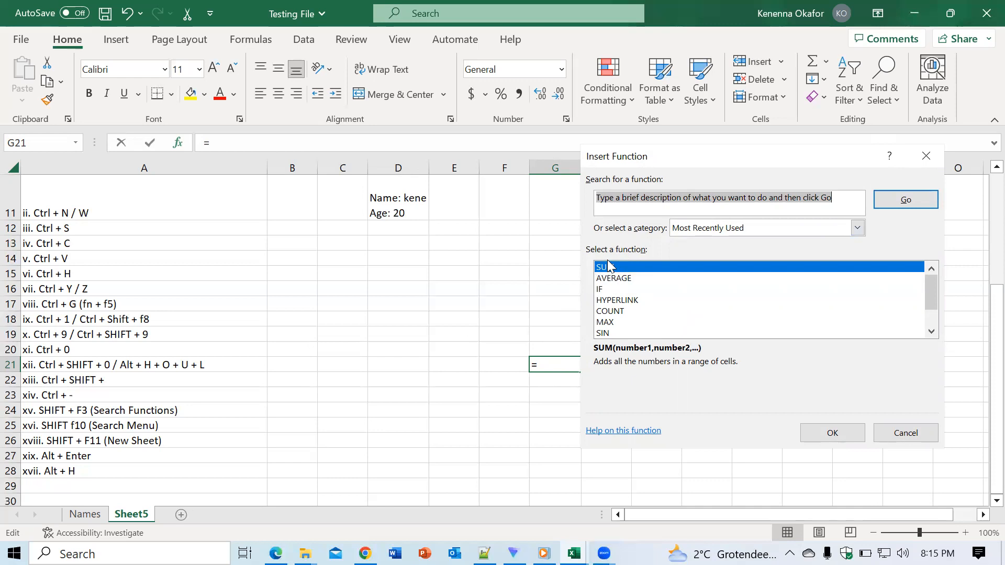
left_click(927, 156)
left_click(462, 332)
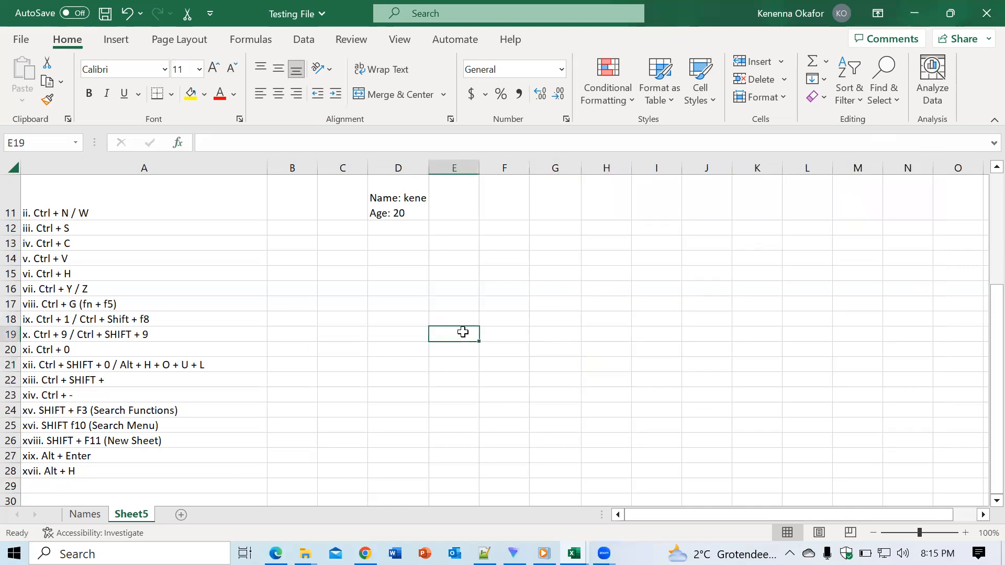